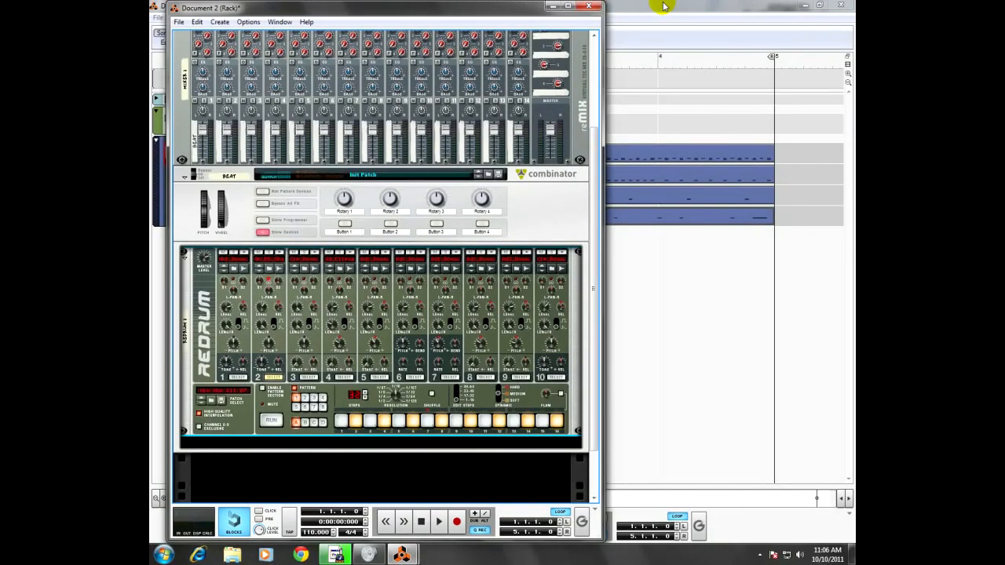
Step: Bring the sequencer forward, play the four-bar drum loop, then stop it and return to the song start
{"action": "left_click", "coordinate": [663, 7]}
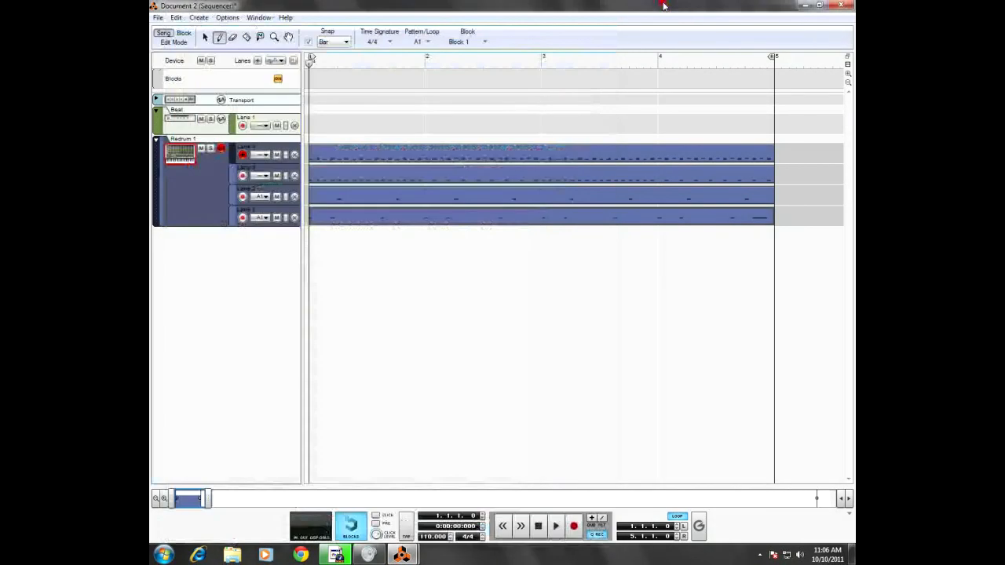
{"action": "left_click", "coordinate": [555, 526]}
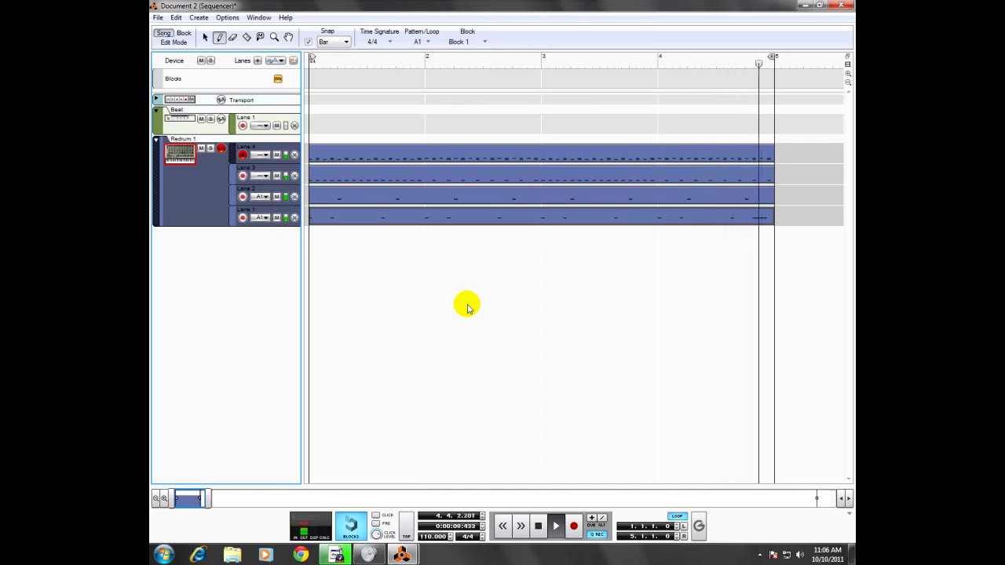
{"action": "left_click", "coordinate": [537, 530]}
{"action": "left_click", "coordinate": [405, 62]}
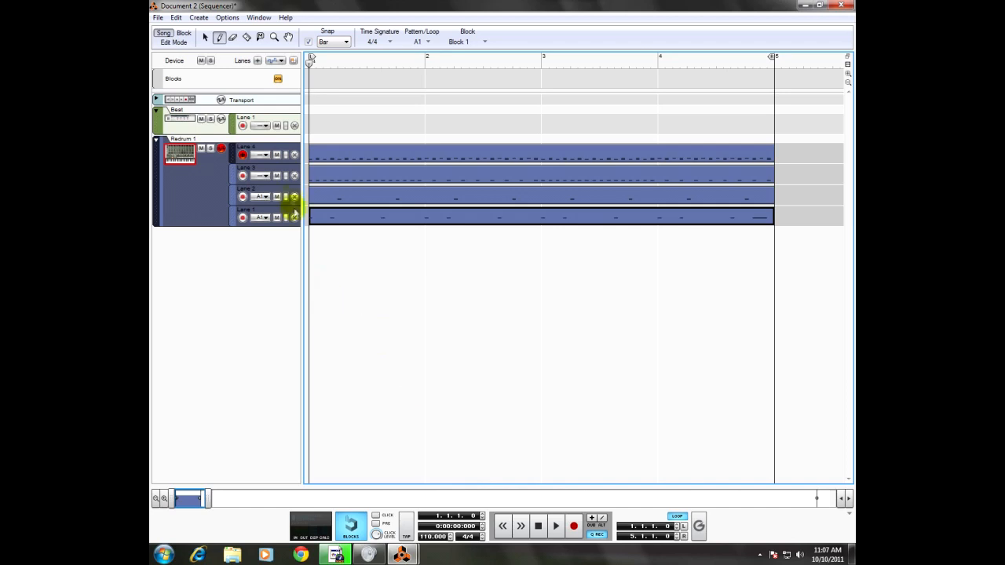
Step: Assign Redrum Lane 4 and Lane 3 to groove channel A1
{"action": "left_click", "coordinate": [262, 155]}
{"action": "left_click", "coordinate": [263, 155]}
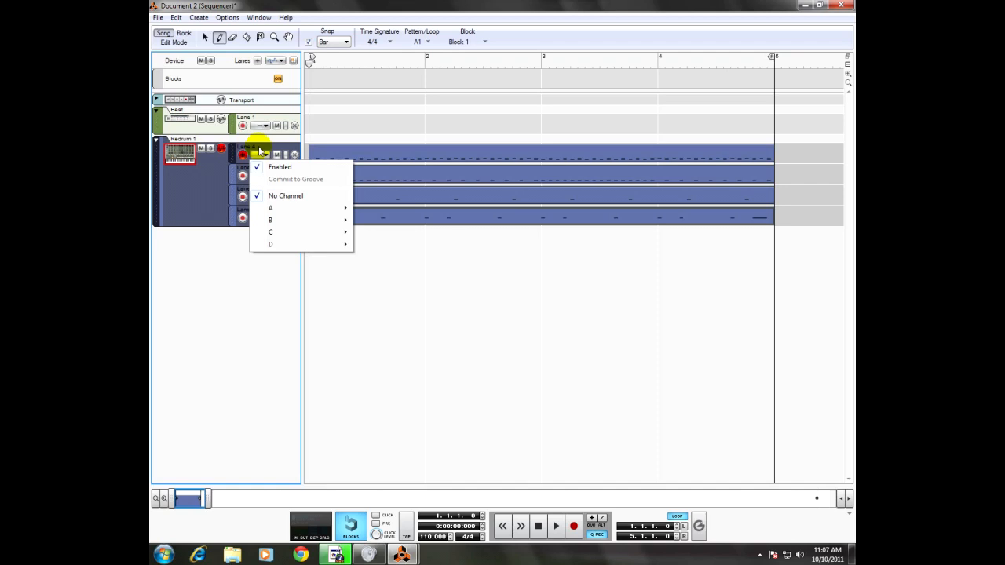
{"action": "left_click", "coordinate": [355, 208]}
{"action": "left_click", "coordinate": [258, 179]}
{"action": "mouse_move", "coordinate": [267, 227]}
{"action": "left_click", "coordinate": [379, 230]}
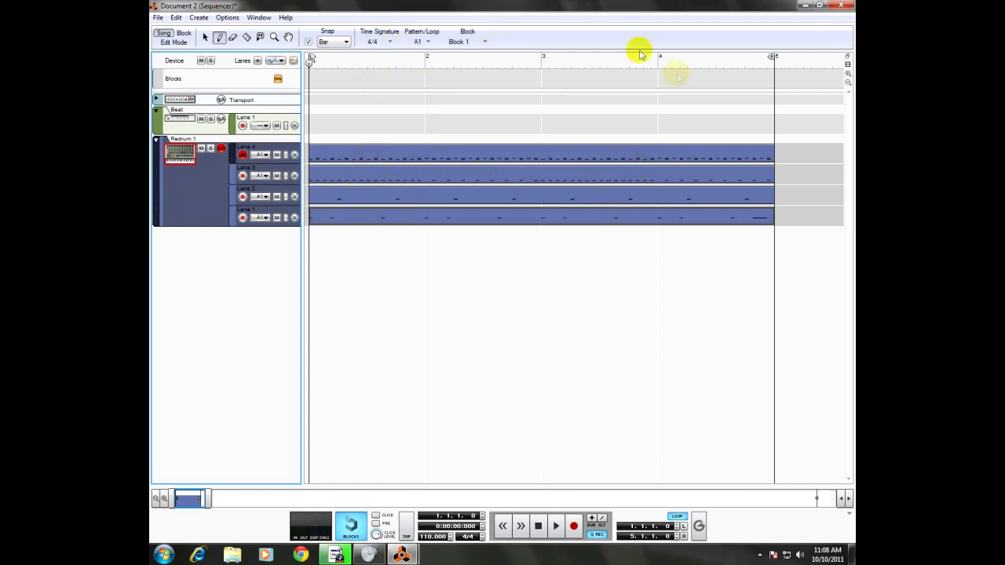
Step: Open the Redrum Lane 2 clip for note editing with the Selection tool active
{"action": "left_click", "coordinate": [205, 37]}
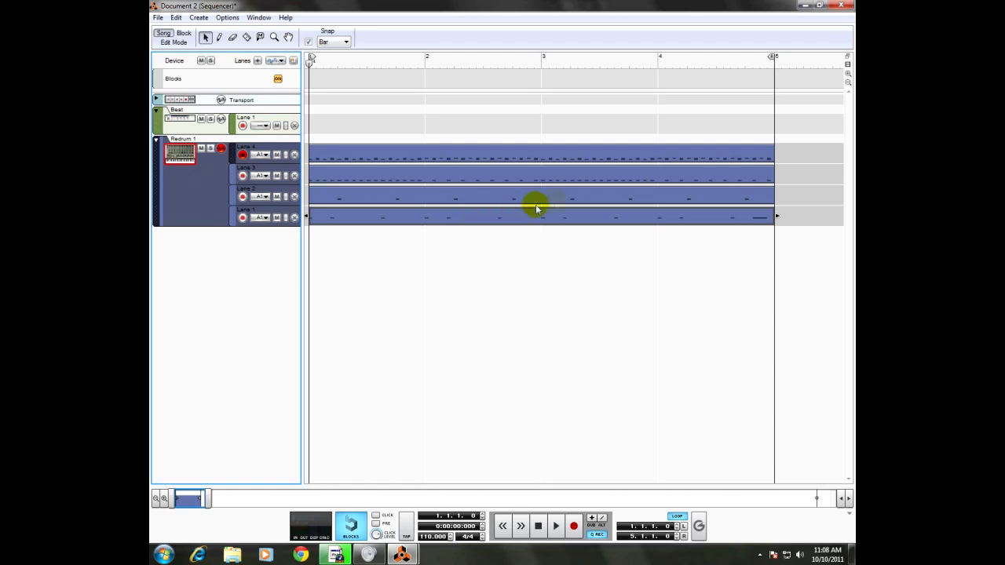
{"action": "left_click", "coordinate": [607, 195]}
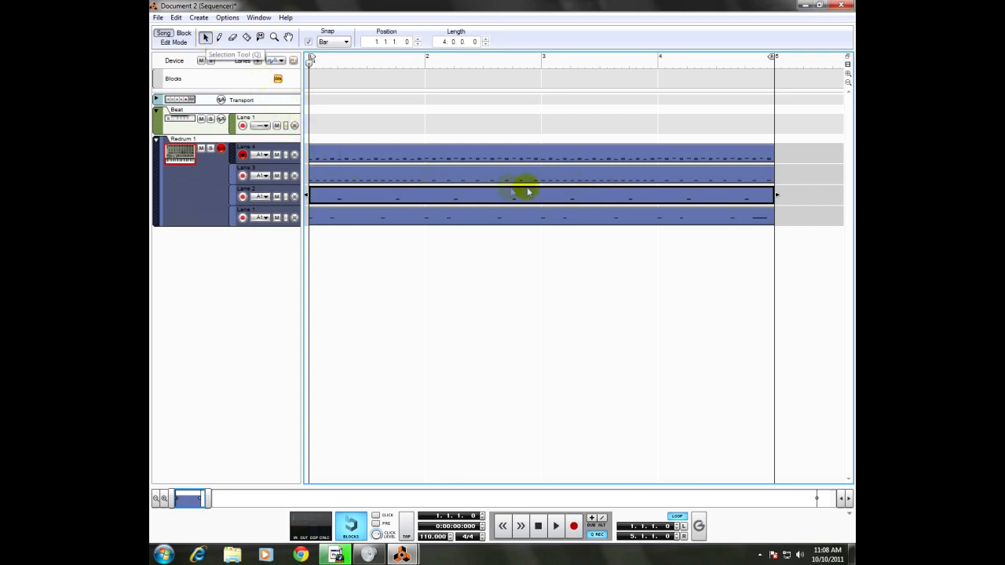
{"action": "double_click", "coordinate": [596, 198]}
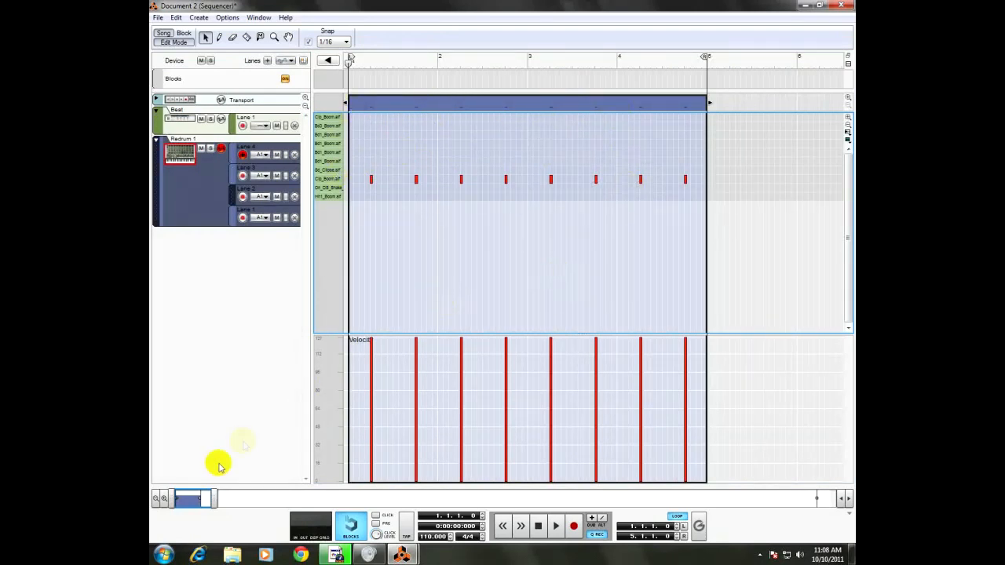
{"action": "mouse_move", "coordinate": [211, 498]}
{"action": "left_mouse_down"}
{"action": "mouse_move", "coordinate": [194, 497]}
{"action": "mouse_move", "coordinate": [204, 497]}
{"action": "left_mouse_up"}
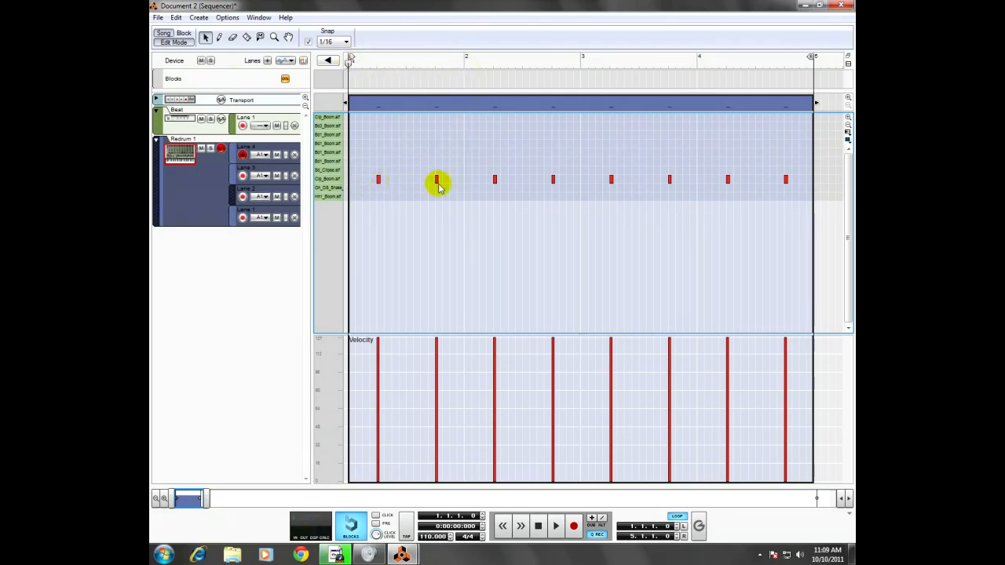
{"action": "left_click", "coordinate": [336, 41]}
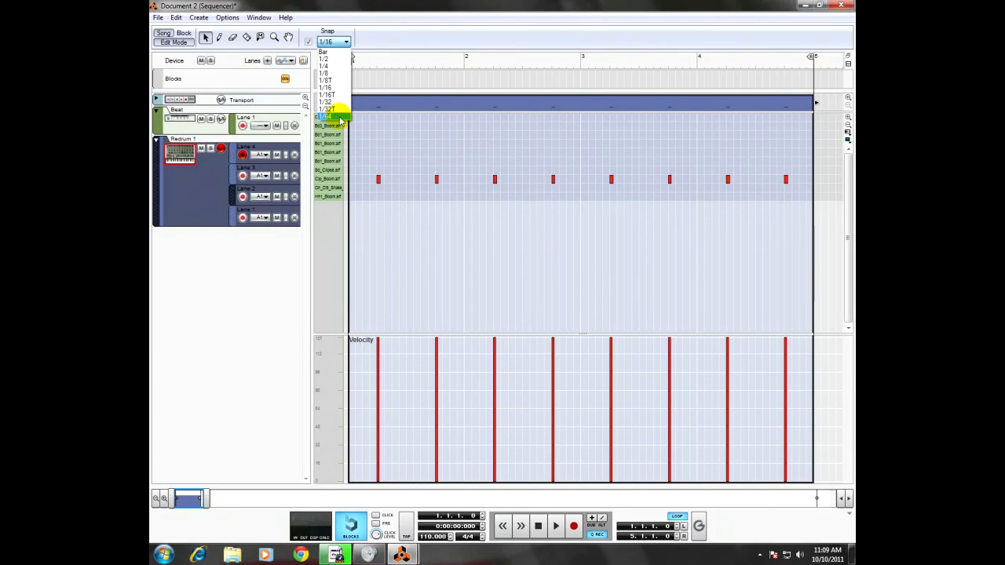
{"action": "left_click", "coordinate": [445, 34]}
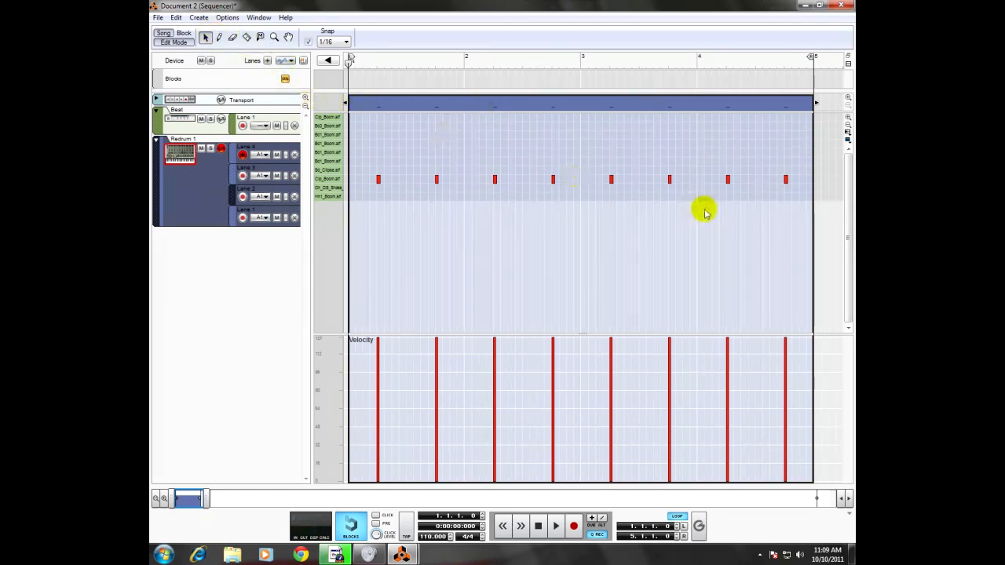
Step: Audition Clp_Boom.aif, draw two adjacent 1/16 notes for it at the end of bar 4, and play the loop
{"action": "left_click", "coordinate": [219, 37]}
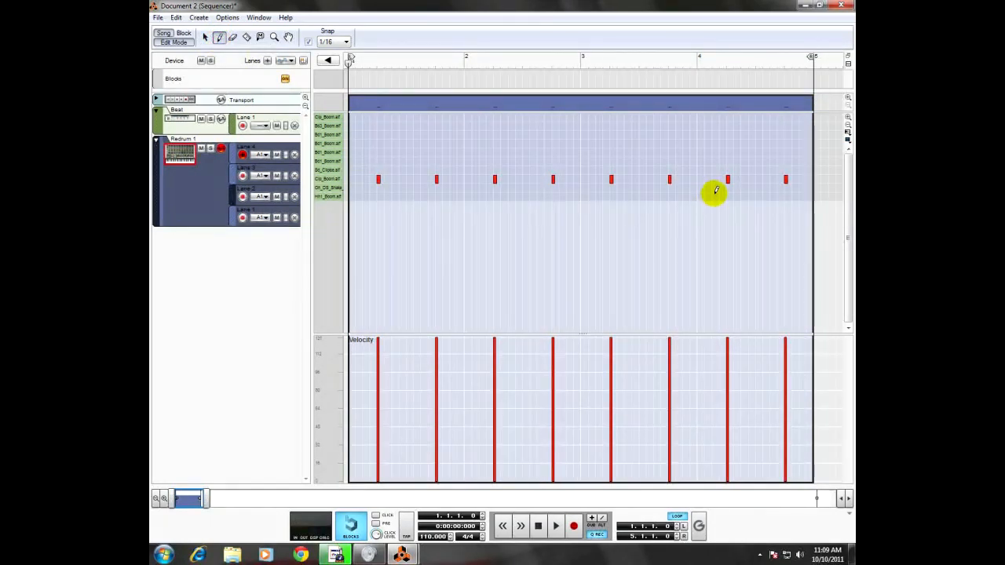
{"action": "left_click", "coordinate": [333, 178]}
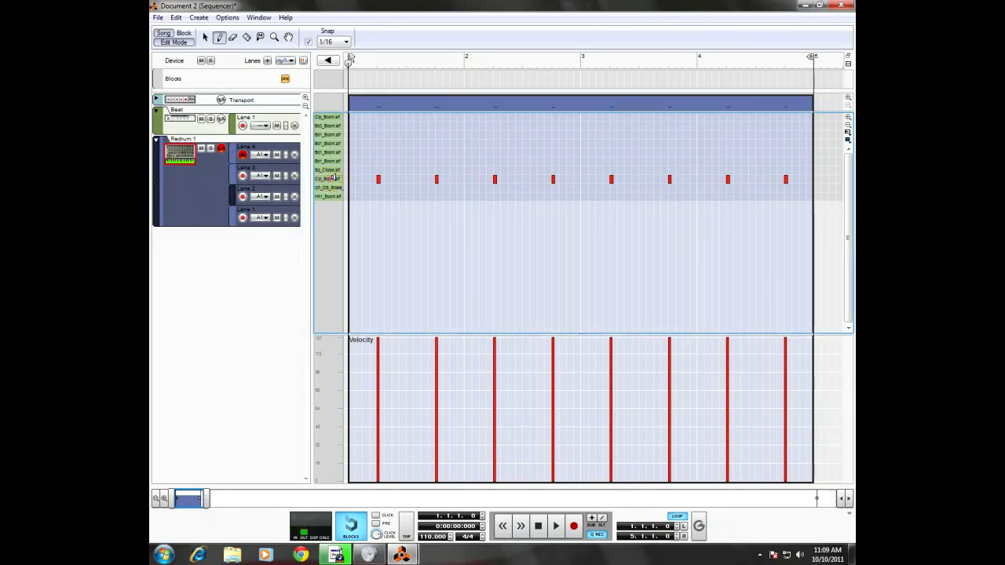
{"action": "left_click", "coordinate": [334, 178]}
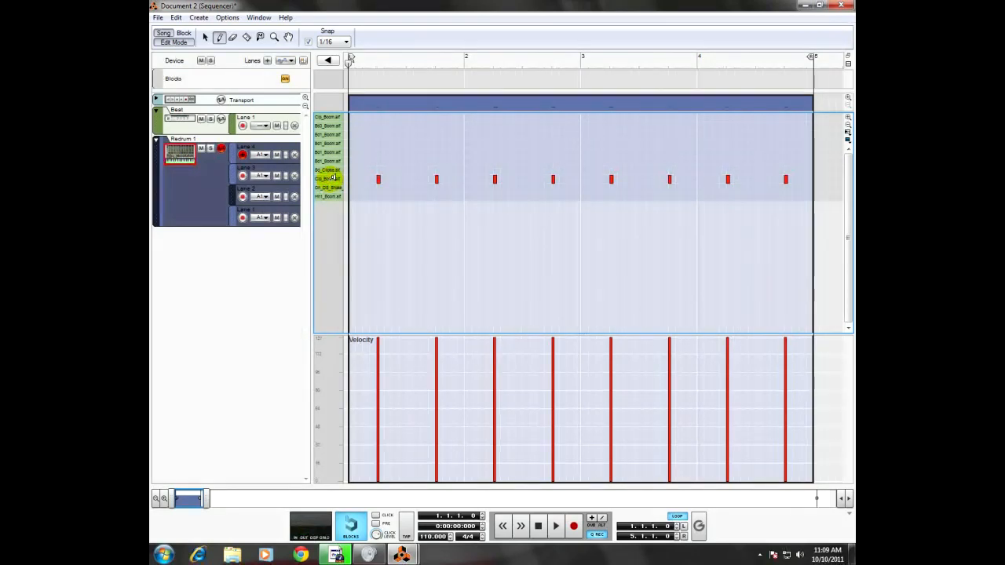
{"action": "left_click", "coordinate": [799, 179]}
{"action": "left_click", "coordinate": [807, 179]}
{"action": "left_click", "coordinate": [555, 528]}
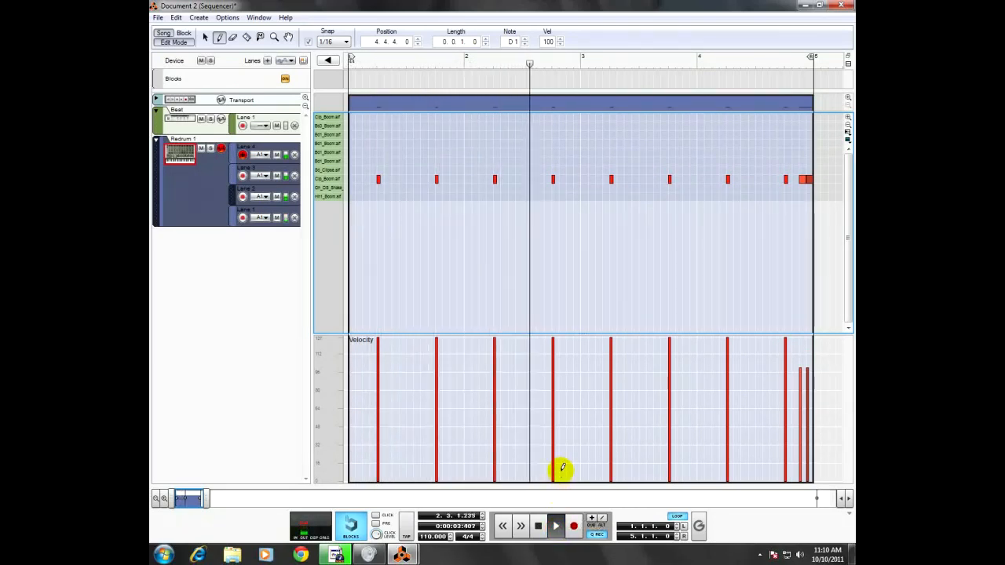
{"action": "left_click", "coordinate": [538, 525]}
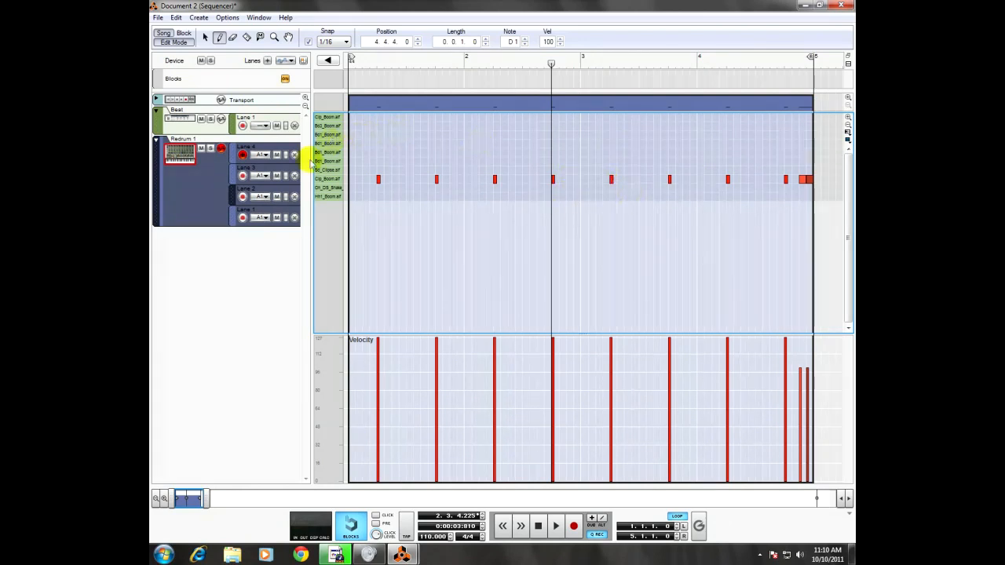
Step: Set Redrum Lane 4's groove to No Channel, play the loop briefly, and return to the song start
{"action": "left_click", "coordinate": [263, 157]}
{"action": "mouse_move", "coordinate": [264, 209]}
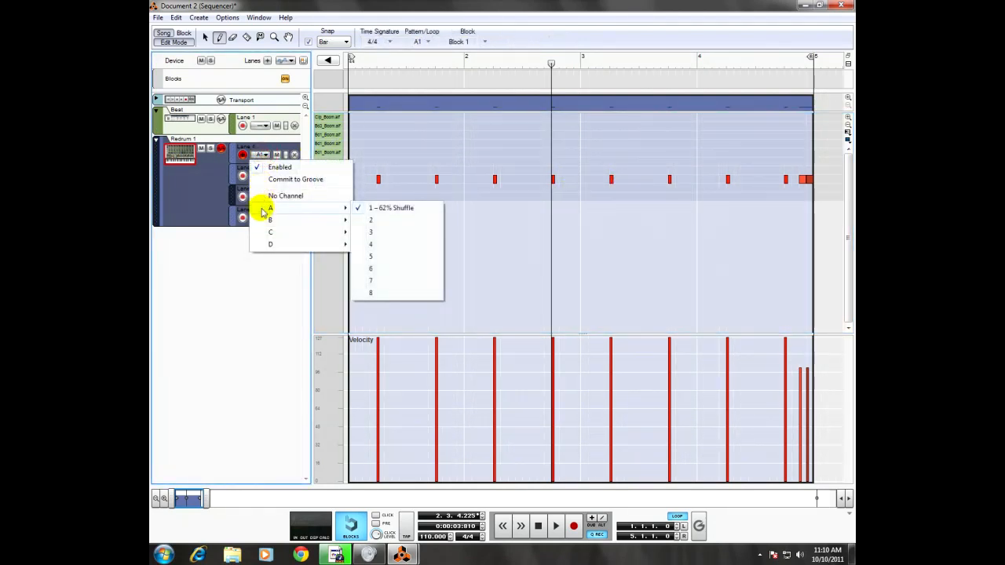
{"action": "left_click", "coordinate": [306, 196]}
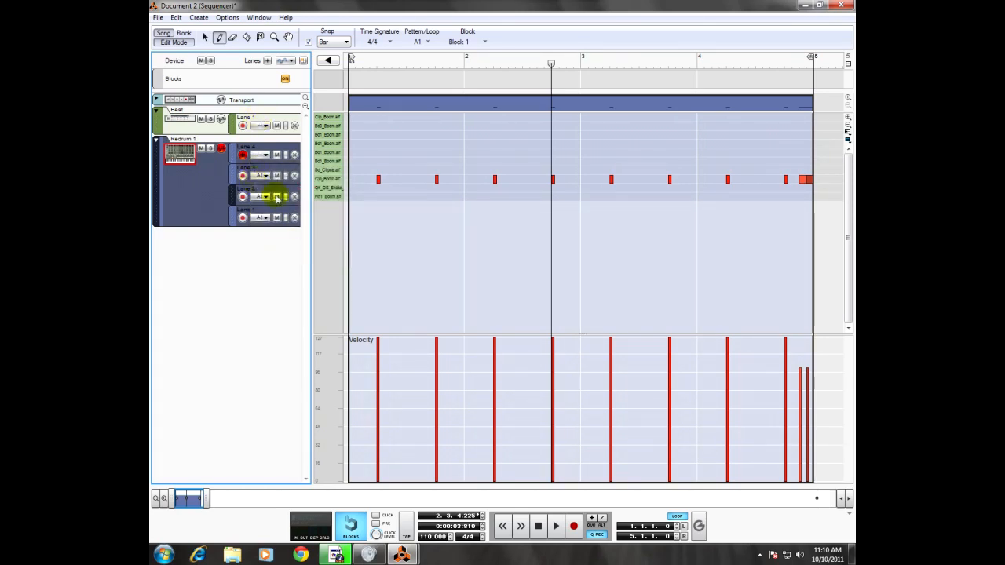
{"action": "left_click", "coordinate": [557, 527]}
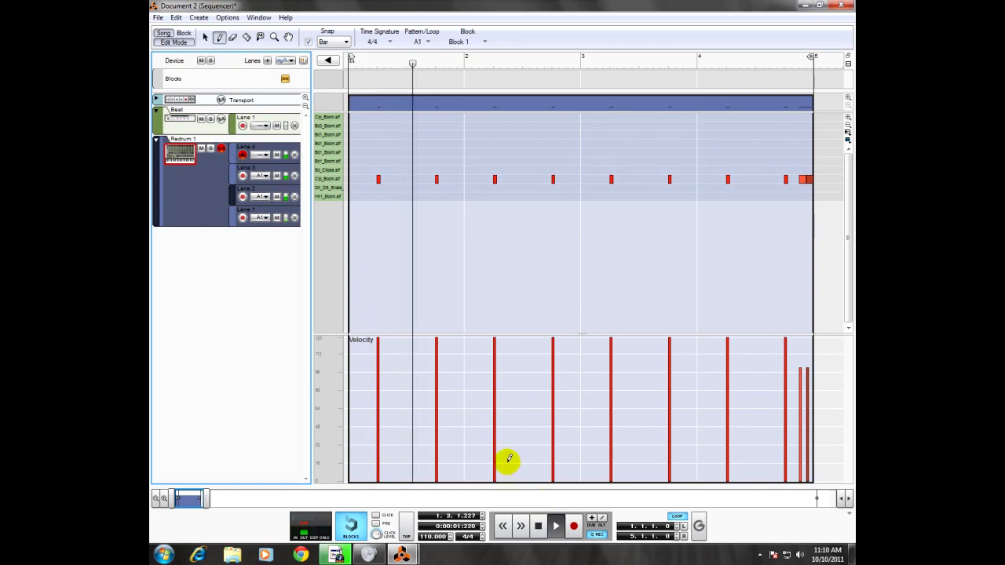
{"action": "key", "text": "space"}
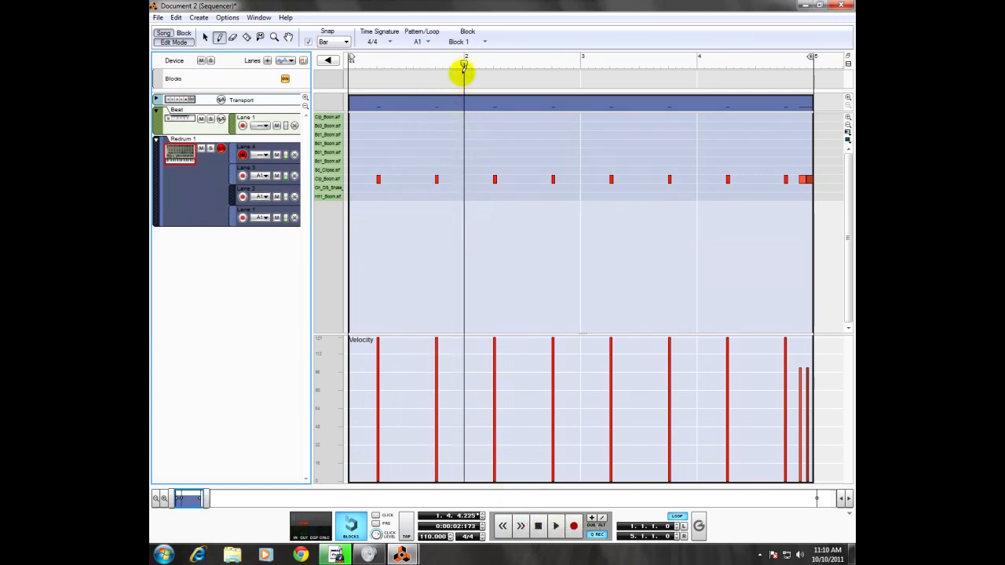
{"action": "left_click", "coordinate": [463, 60]}
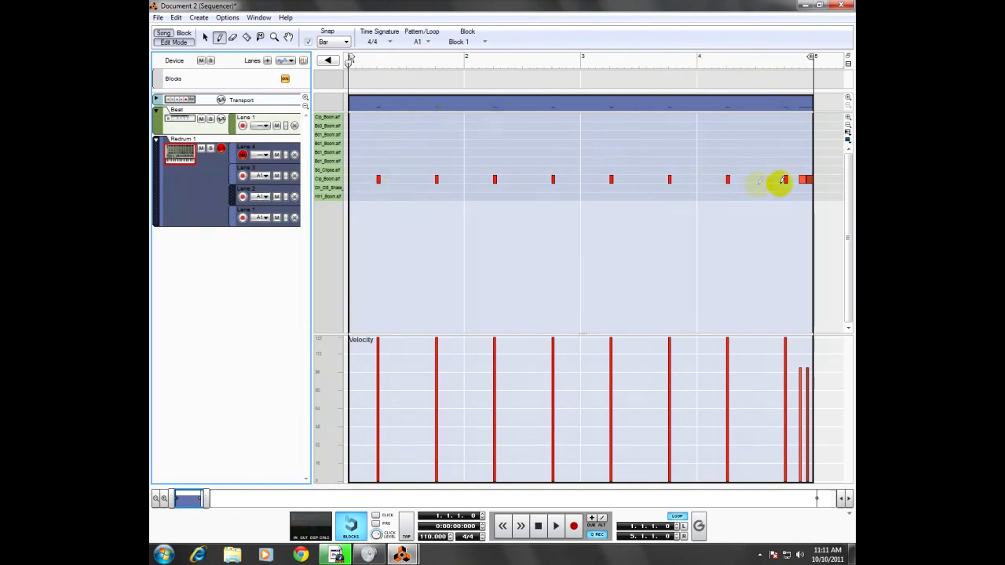
Step: Erase the two added Clp_Boom.aif notes at the end of bar 4
{"action": "left_click", "coordinate": [205, 37]}
{"action": "left_click", "coordinate": [796, 180]}
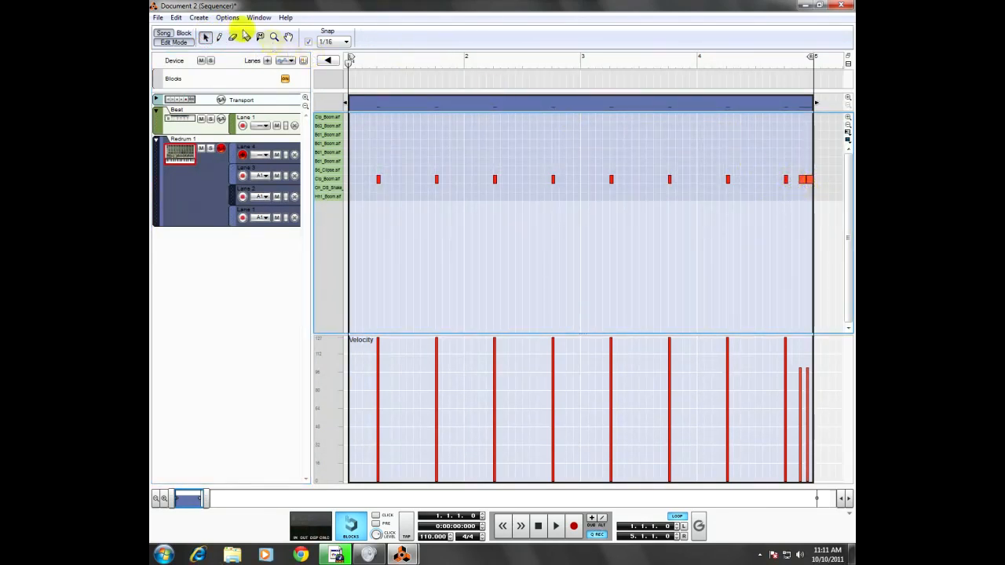
{"action": "left_click", "coordinate": [218, 37]}
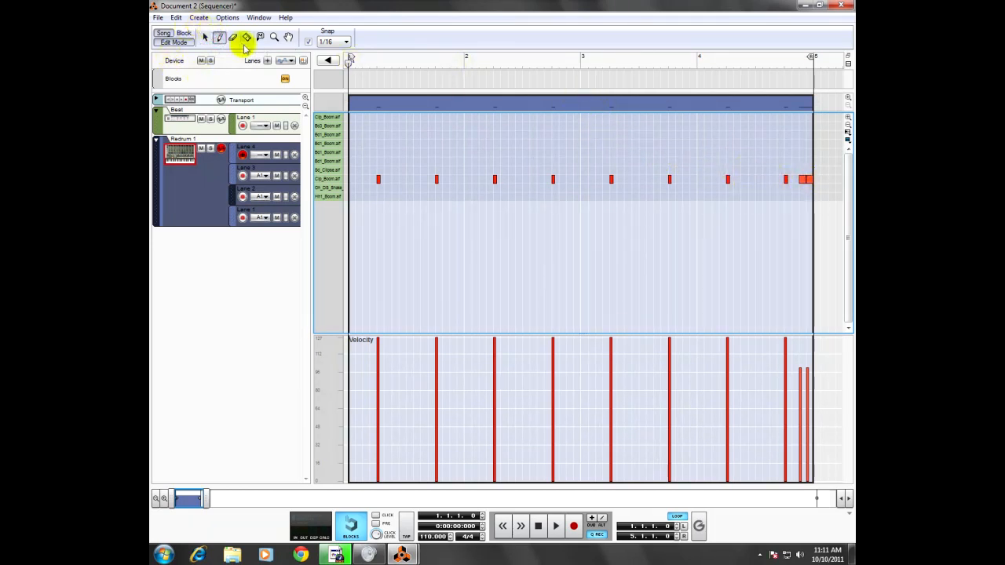
{"action": "left_click", "coordinate": [233, 37]}
{"action": "left_click", "coordinate": [800, 178]}
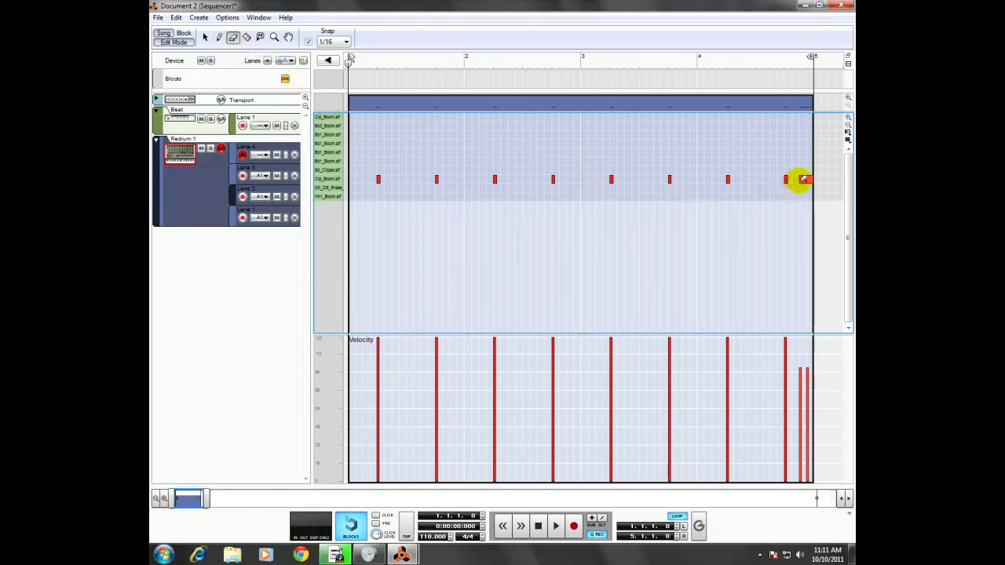
{"action": "left_click", "coordinate": [809, 180]}
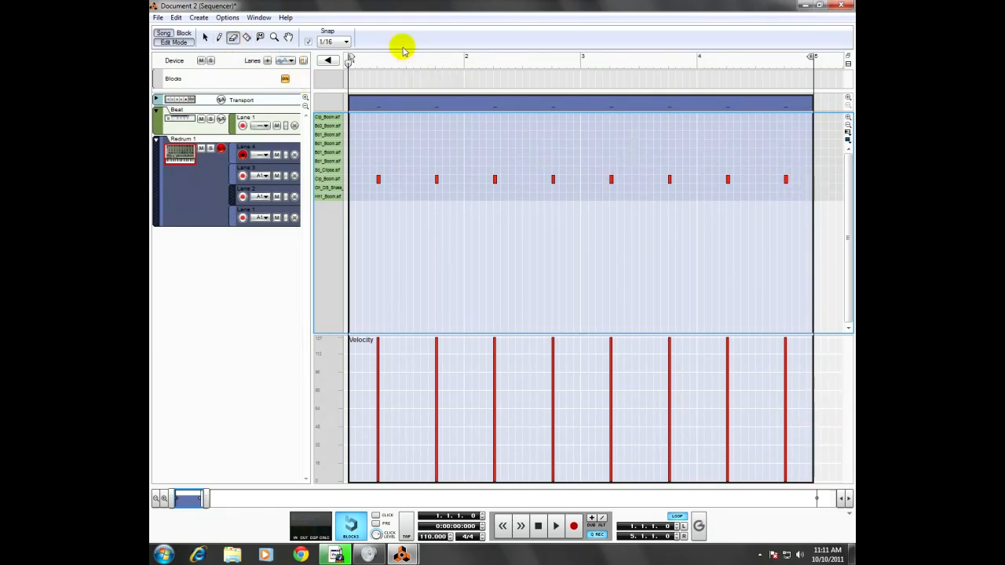
Step: Set Snap to 1/32 and draw two short Clp_Boom.aif notes at 4.4.3 and 4.4.4
{"action": "left_click", "coordinate": [328, 41]}
{"action": "left_click", "coordinate": [327, 101]}
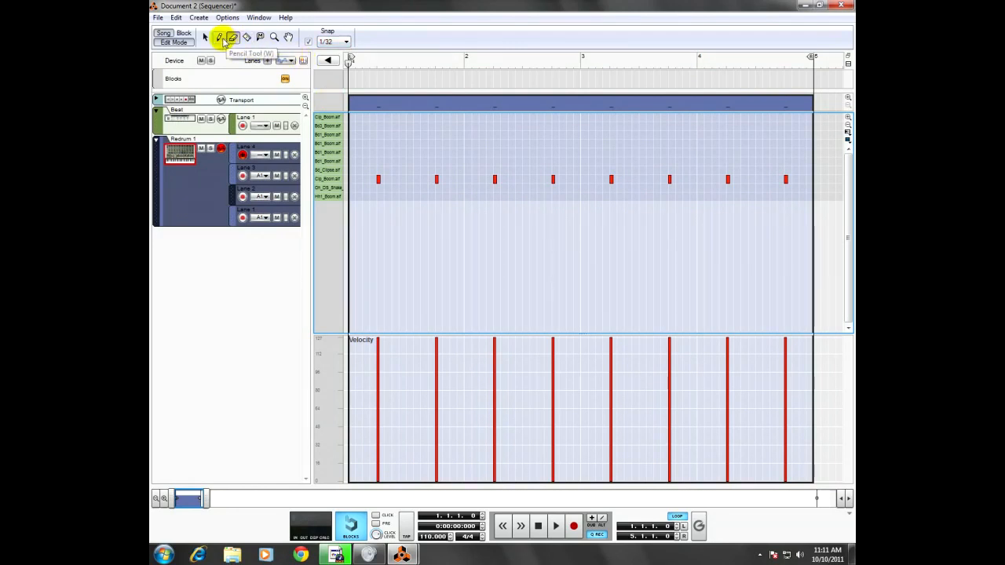
{"action": "left_click", "coordinate": [220, 38]}
{"action": "left_click", "coordinate": [799, 179]}
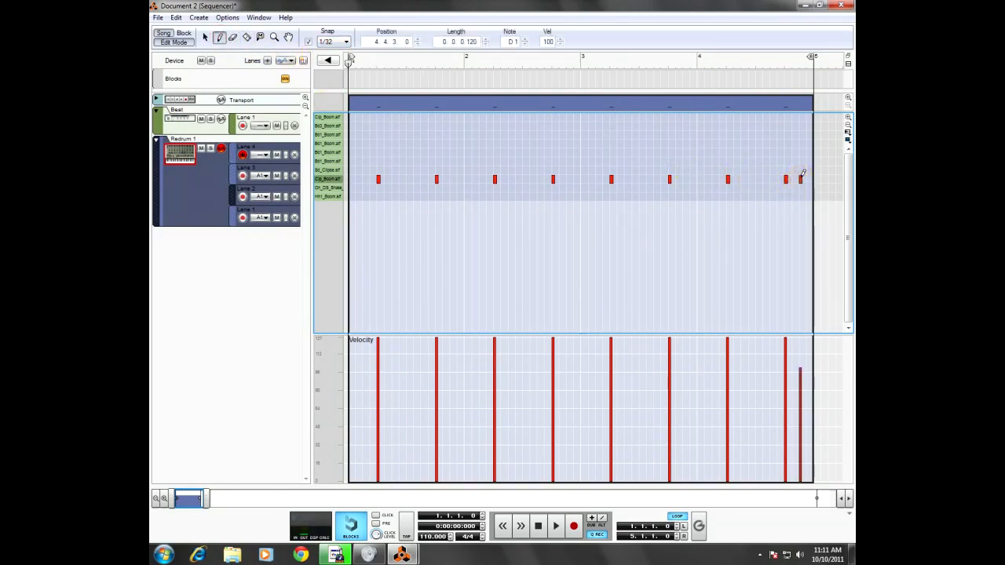
{"action": "left_click", "coordinate": [807, 179]}
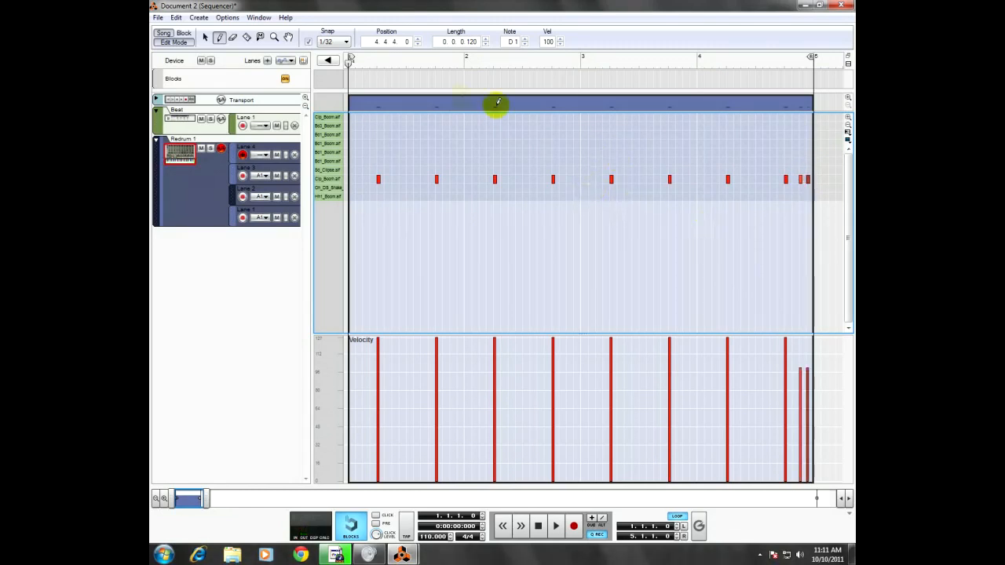
Step: Play the loop from bar 3 to hear the shortened clap notes, then stop playback
{"action": "left_click", "coordinate": [595, 63]}
{"action": "left_click_drag", "start_coordinate": [595, 62], "coordinate": [581, 62]}
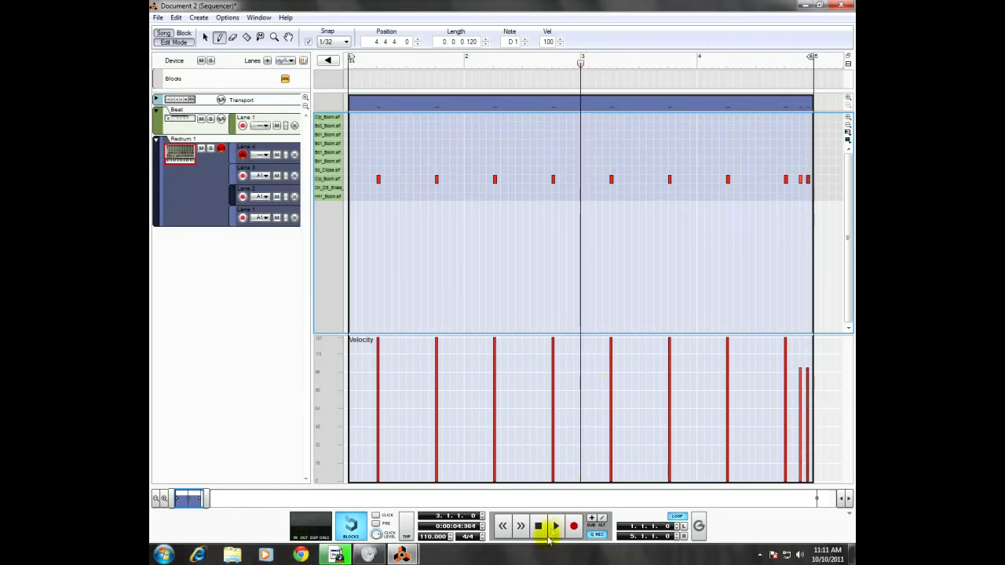
{"action": "left_click", "coordinate": [553, 529]}
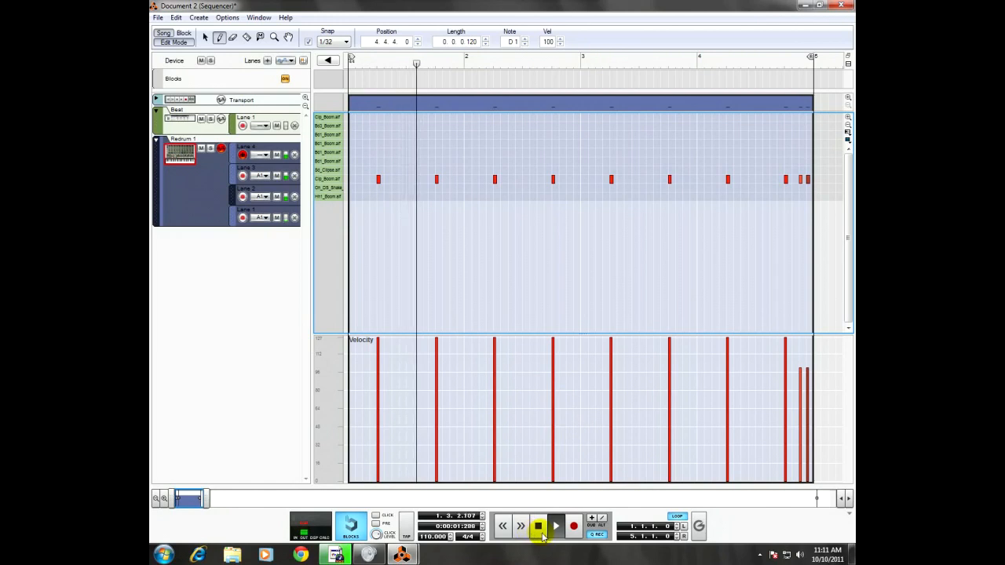
{"action": "left_click", "coordinate": [538, 528]}
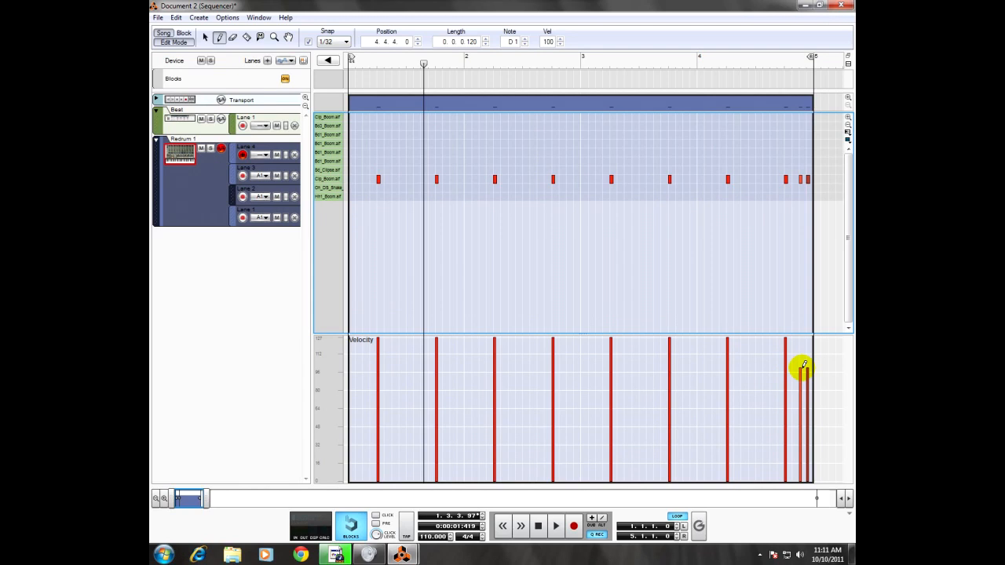
Step: Slightly lower the velocity of the first added clap note, then leave Edit Mode and return to the song start
{"action": "mouse_move", "coordinate": [802, 367]}
{"action": "left_mouse_down"}
{"action": "mouse_move", "coordinate": [802, 334]}
{"action": "mouse_move", "coordinate": [796, 386]}
{"action": "mouse_move", "coordinate": [799, 343]}
{"action": "mouse_move", "coordinate": [802, 367]}
{"action": "left_mouse_up"}
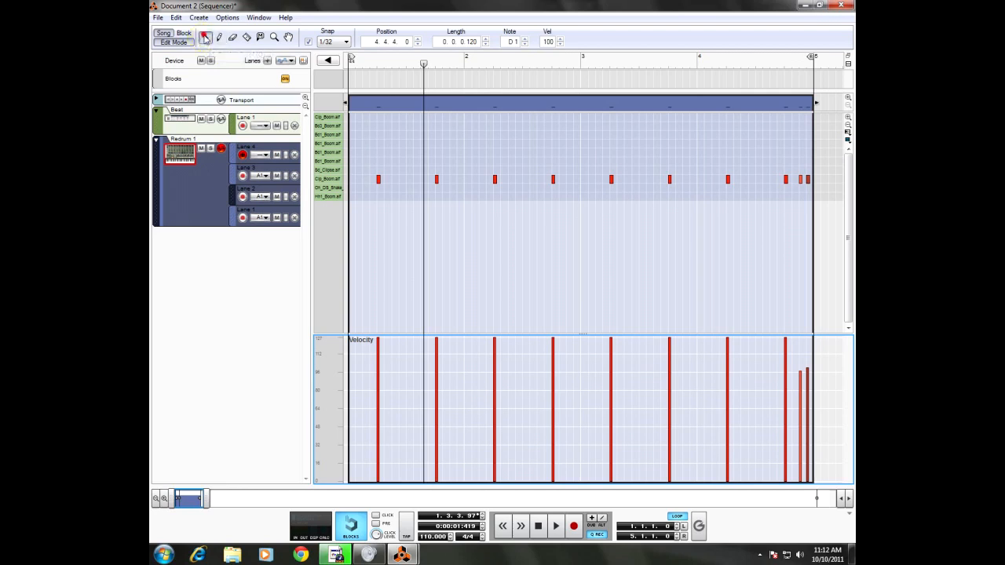
{"action": "left_click", "coordinate": [178, 43]}
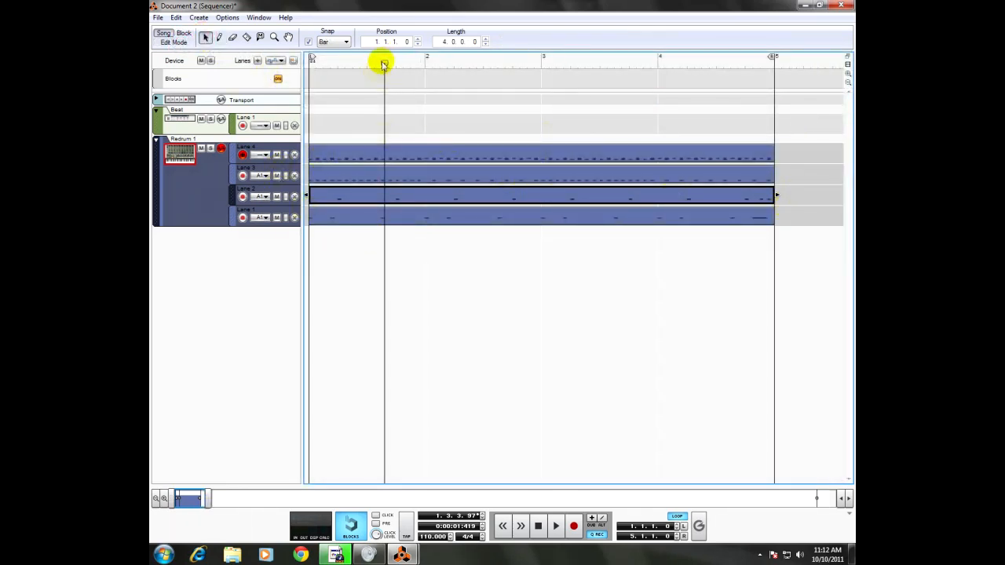
{"action": "left_click", "coordinate": [384, 66]}
{"action": "left_click_drag", "start_coordinate": [425, 66], "coordinate": [264, 61]}
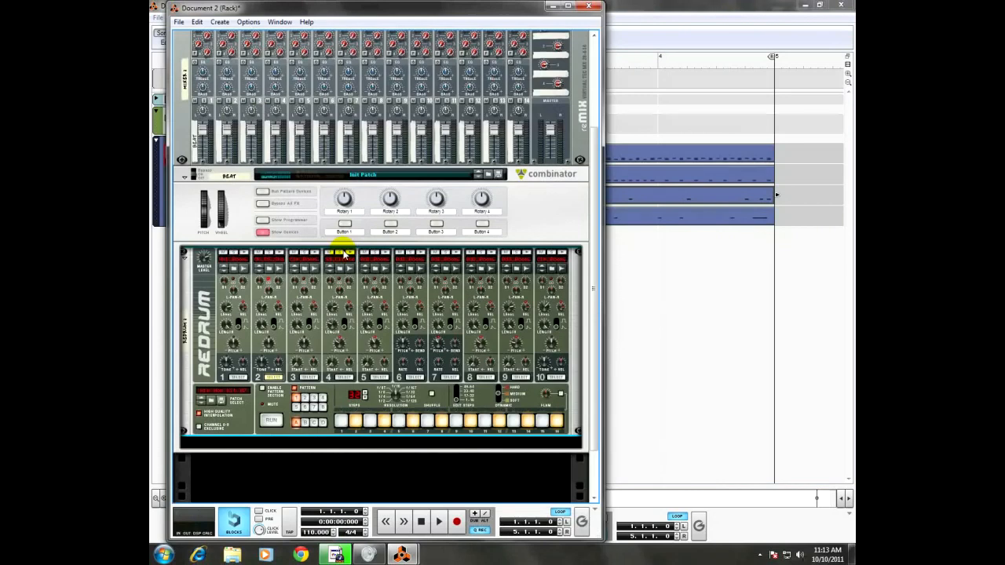
Step: Collapse the Beat Combinator and create a new Combinator below it named Rexy Loop
{"action": "left_click", "coordinate": [186, 179]}
{"action": "right_click", "coordinate": [224, 327]}
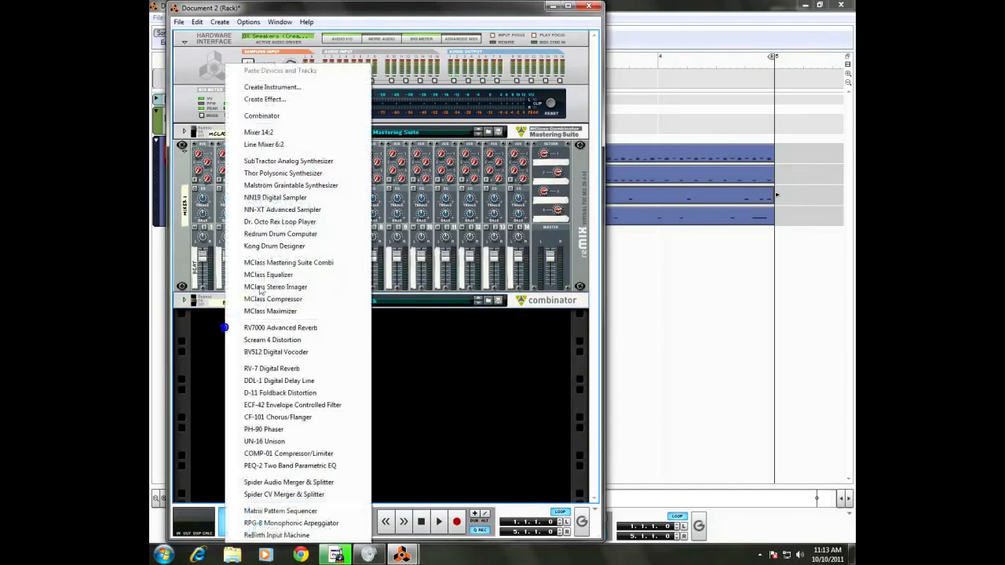
{"action": "left_click", "coordinate": [270, 115]}
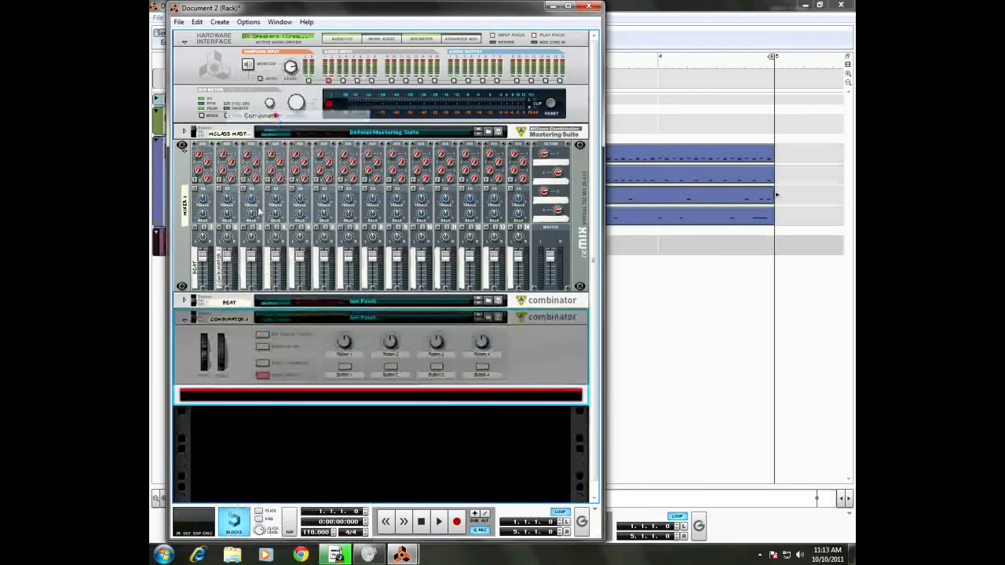
{"action": "double_click", "coordinate": [226, 319]}
{"action": "type", "text": "Rexy Loop"}
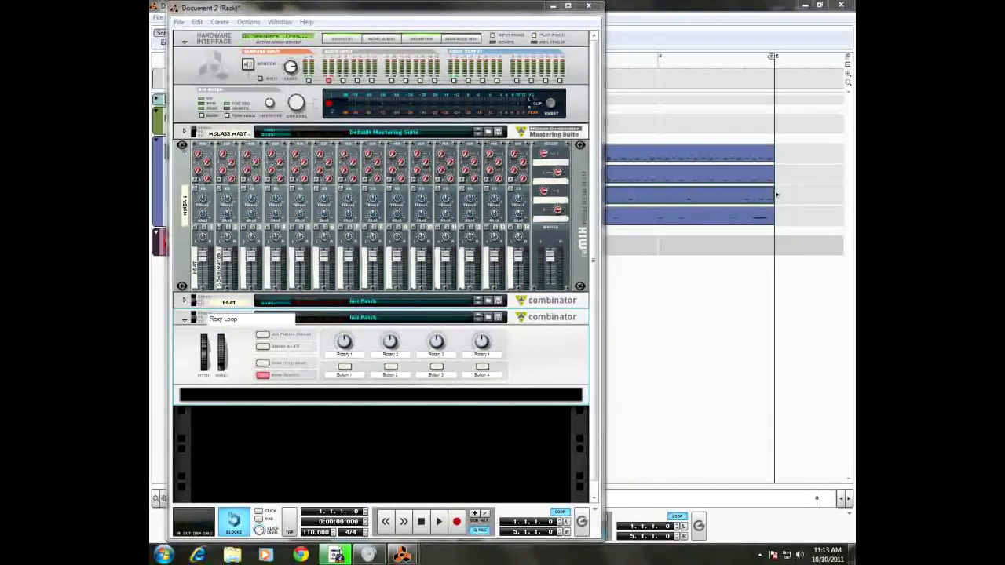
{"action": "key", "text": "Return"}
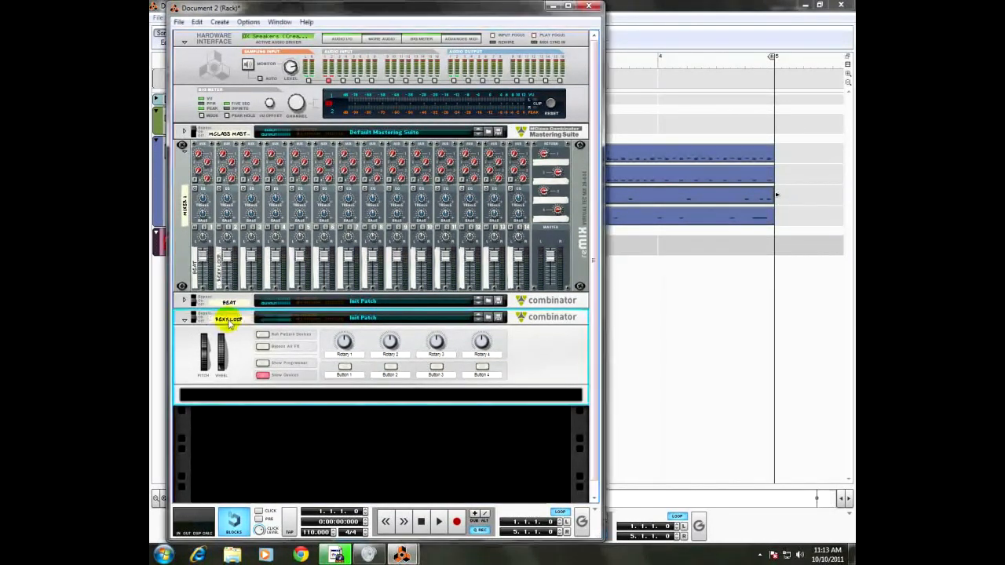
Step: Add a Dr. Octo Rex Loop Player inside the Rexy Loop Combinator and unfold its programmer
{"action": "right_click", "coordinate": [296, 398]}
{"action": "mouse_move", "coordinate": [324, 210]}
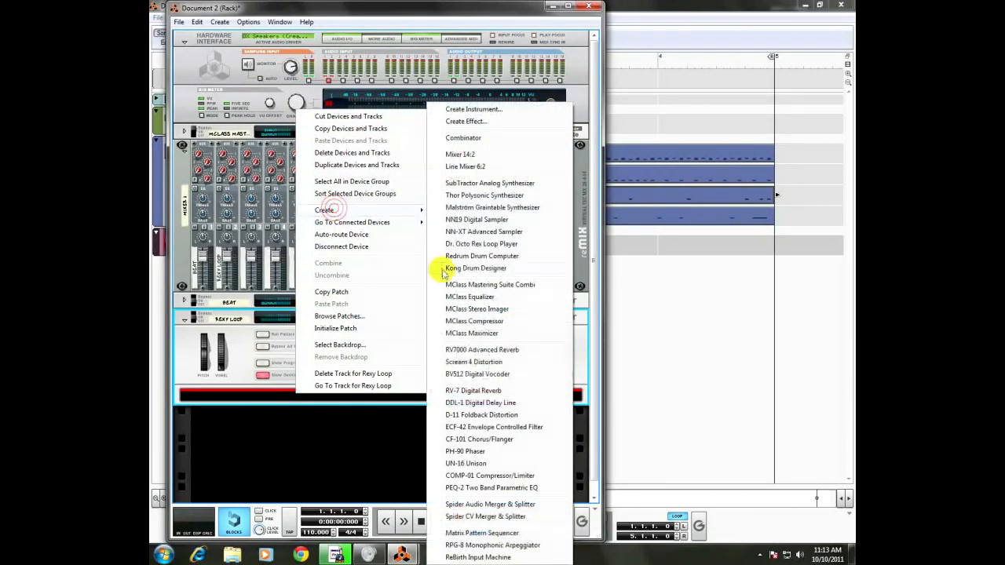
{"action": "left_click", "coordinate": [468, 244]}
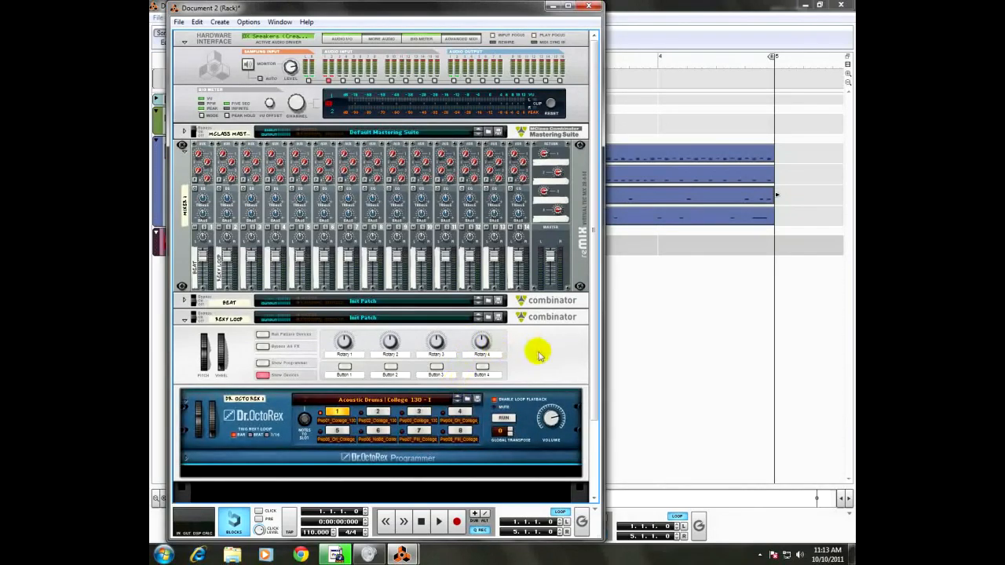
{"action": "scroll", "coordinate": [540, 354], "scroll_direction": "down", "scroll_amount": 3}
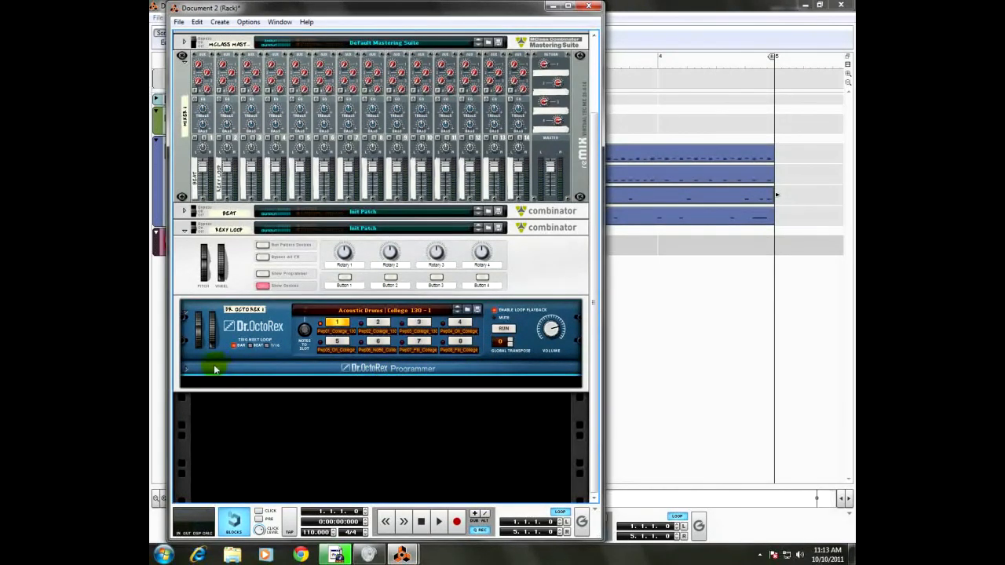
{"action": "left_click", "coordinate": [186, 374]}
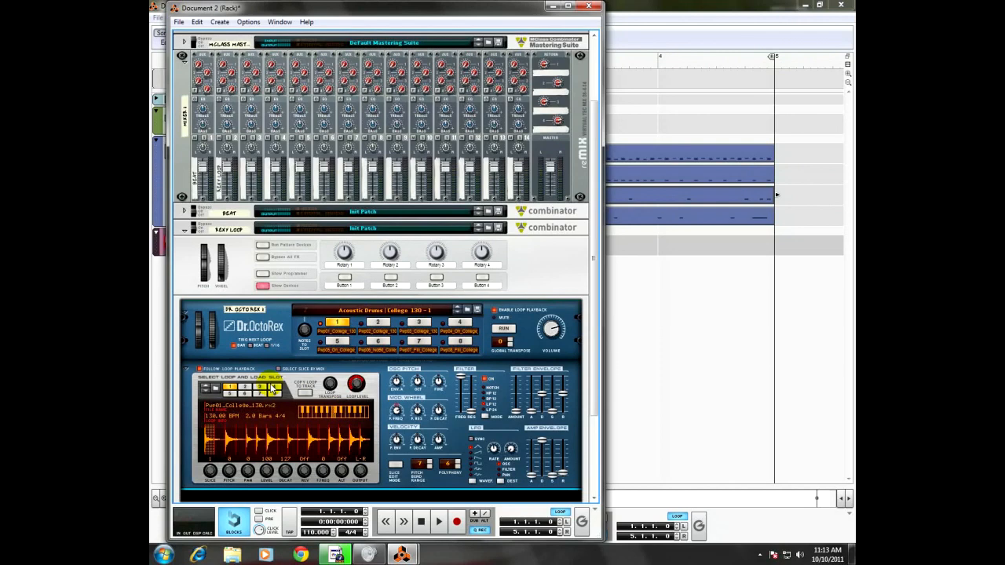
Step: Initialize the Dr. Octo Rex patch to clear its preloaded loops
{"action": "right_click", "coordinate": [279, 308]}
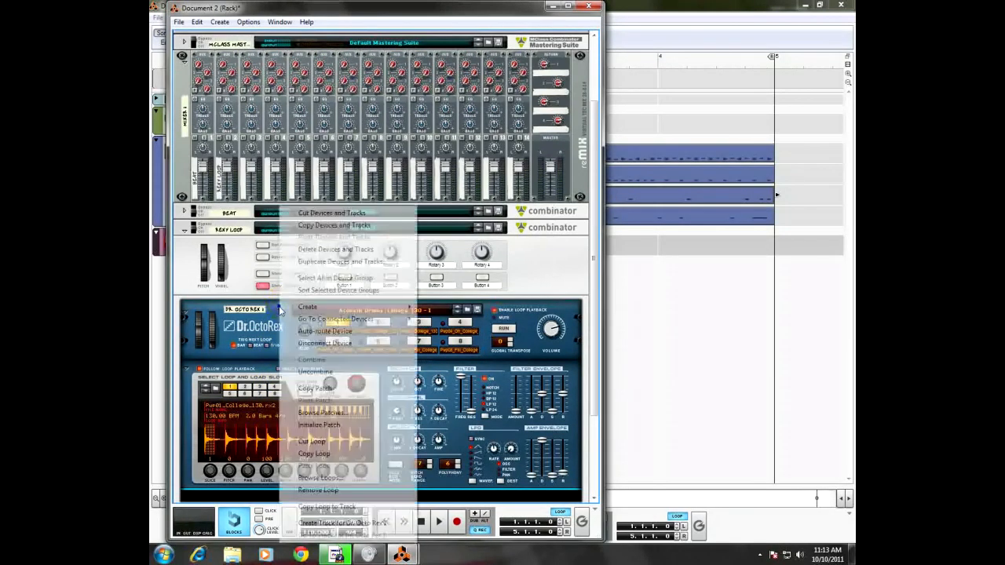
{"action": "left_click", "coordinate": [318, 428]}
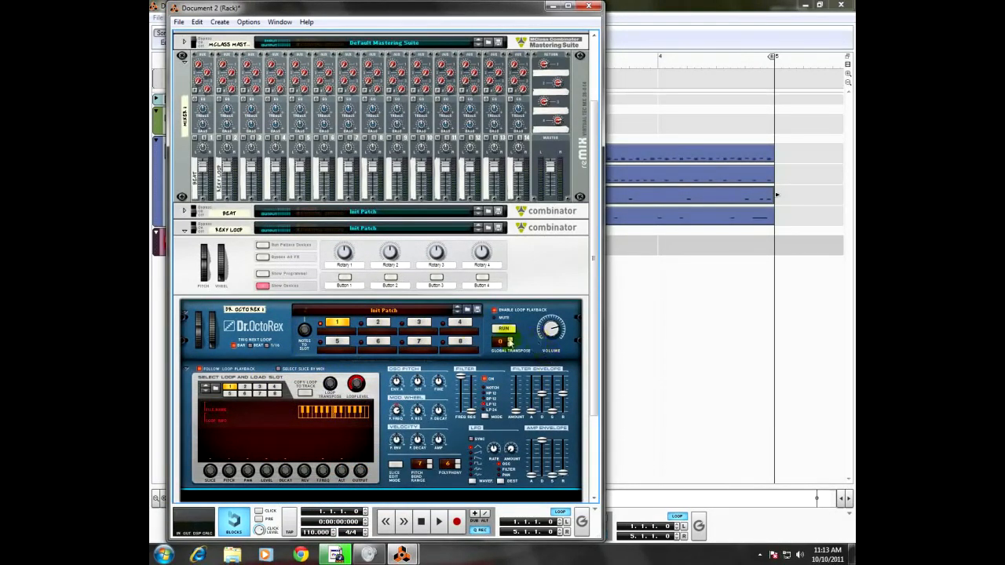
{"action": "left_click", "coordinate": [424, 325]}
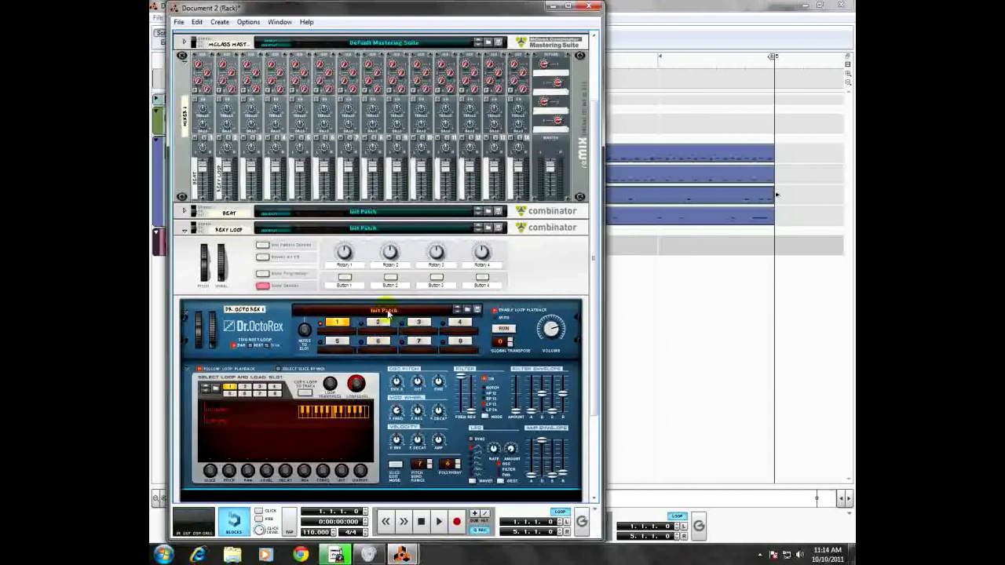
Step: Browse for a REX loop for slot 1 in Reason Factory Sound Bank > Music Loops > Variable Tempo (rex2) > Uptempo Loops
{"action": "left_click", "coordinate": [215, 391]}
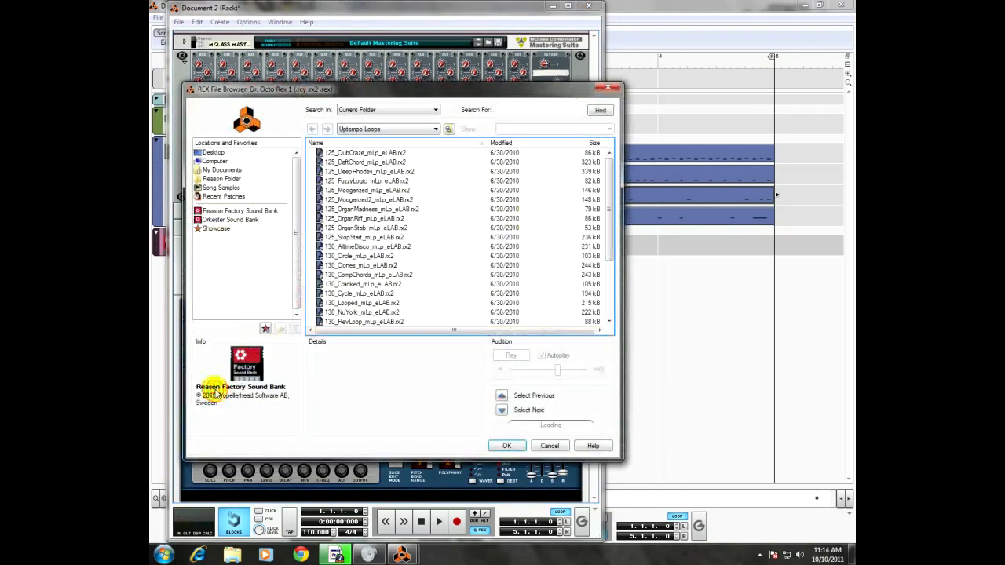
{"action": "left_click", "coordinate": [402, 130]}
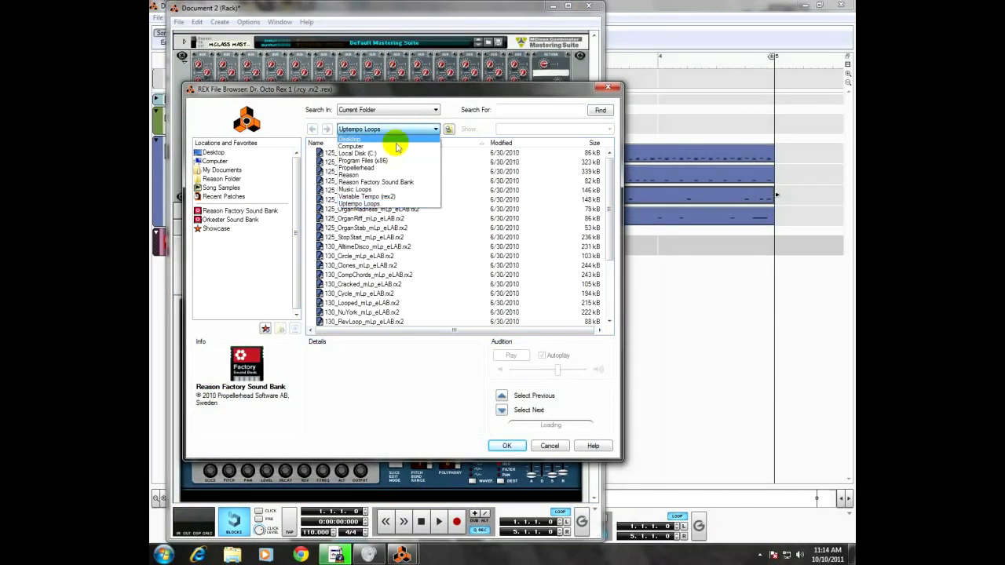
{"action": "left_click", "coordinate": [386, 190]}
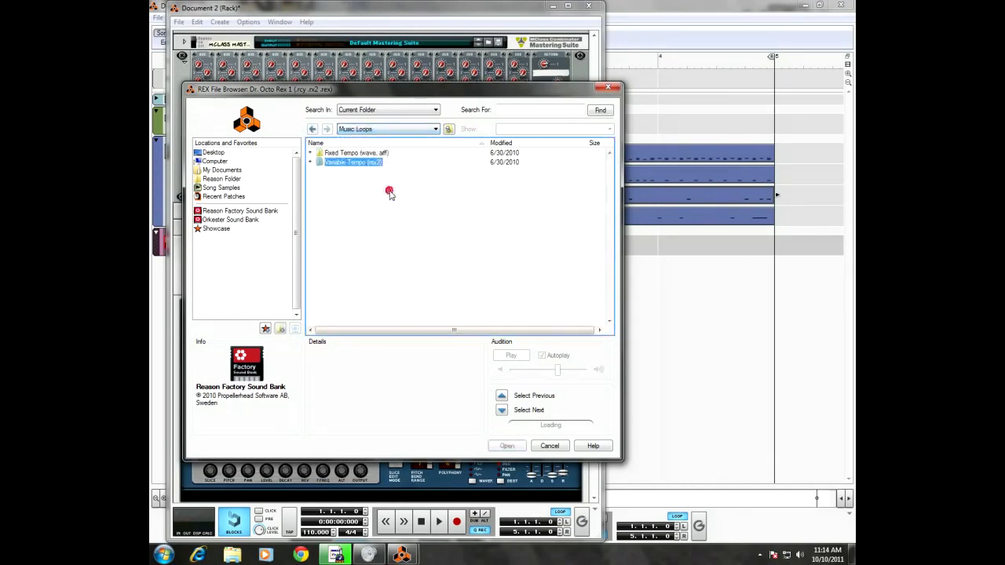
{"action": "left_click", "coordinate": [388, 130]}
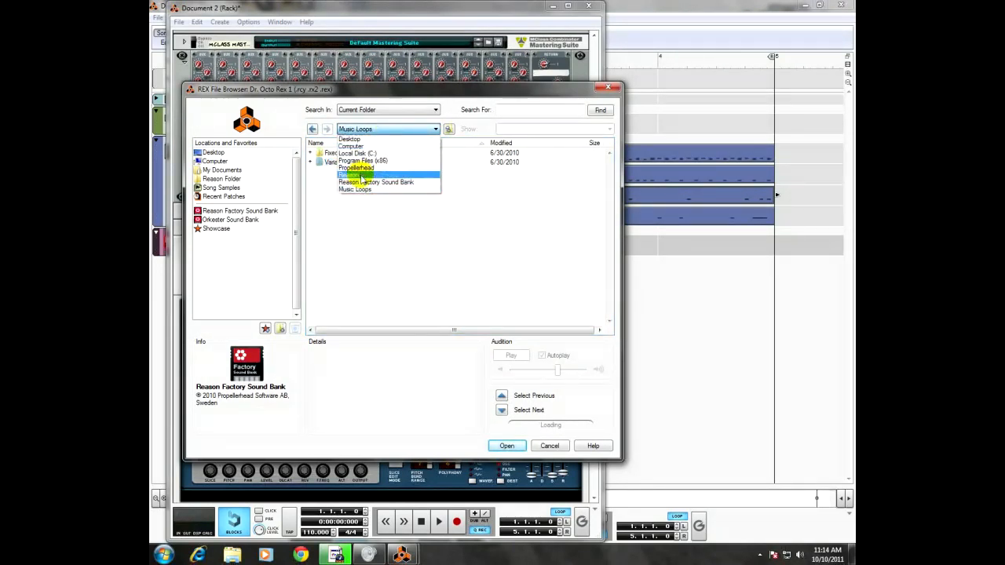
{"action": "left_click", "coordinate": [354, 181]}
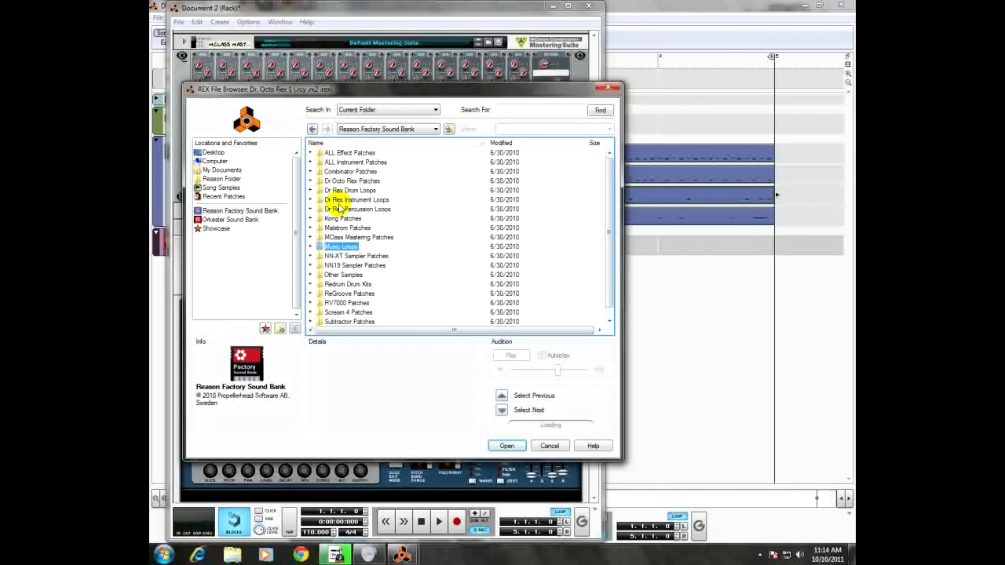
{"action": "double_click", "coordinate": [350, 247]}
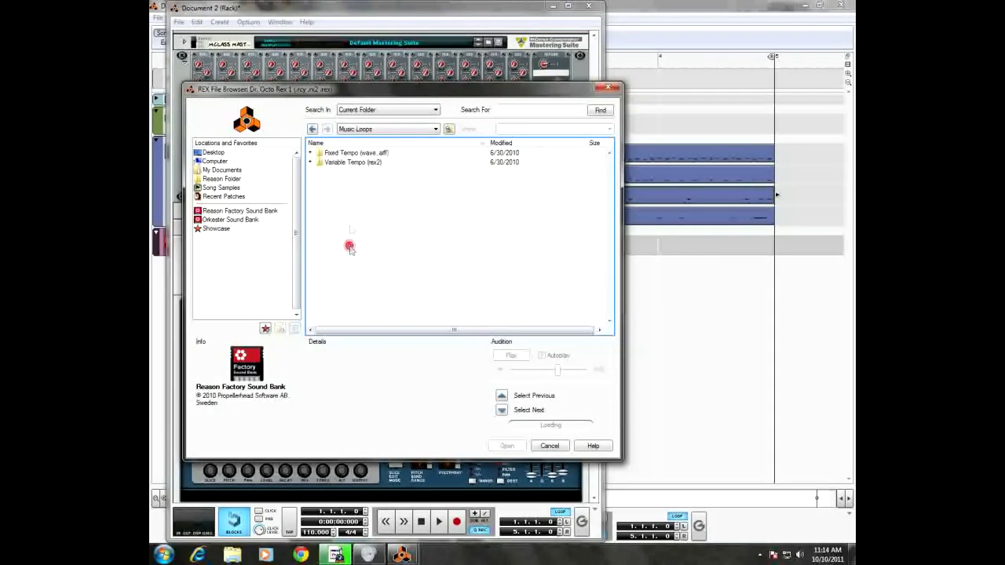
{"action": "double_click", "coordinate": [346, 162]}
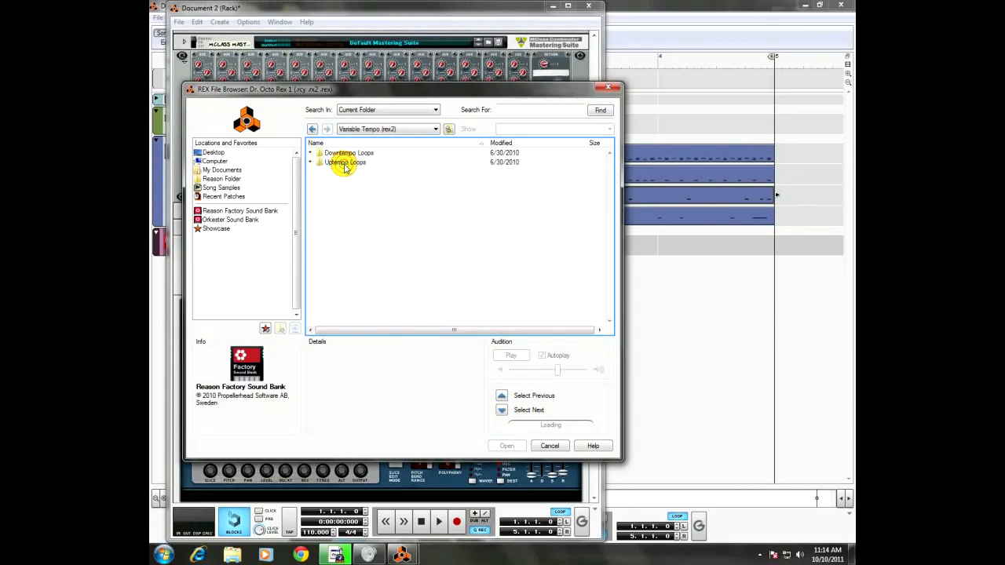
{"action": "double_click", "coordinate": [346, 163]}
Step: Audition several uptempo loops, including 125_Moogerized2, 125_StopStart, 130_AlltimeDisco and 130_Circle
{"action": "left_click", "coordinate": [377, 200]}
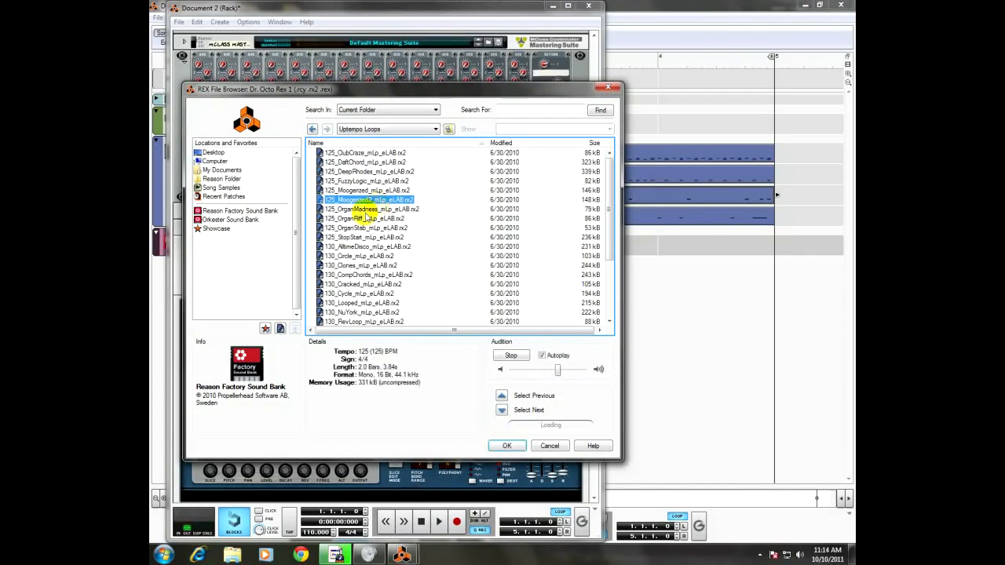
{"action": "left_click", "coordinate": [359, 237]}
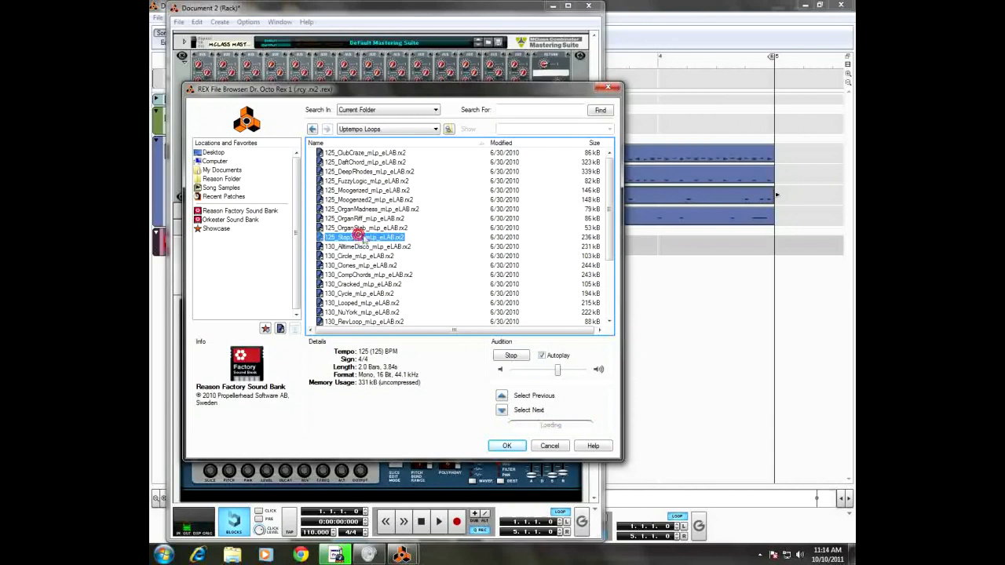
{"action": "left_click", "coordinate": [368, 247]}
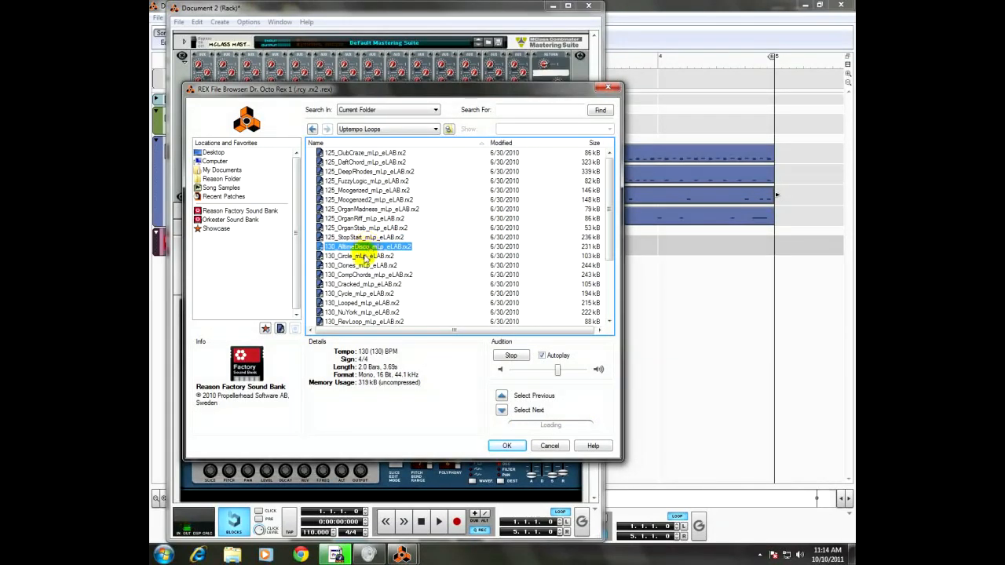
{"action": "left_click", "coordinate": [363, 257]}
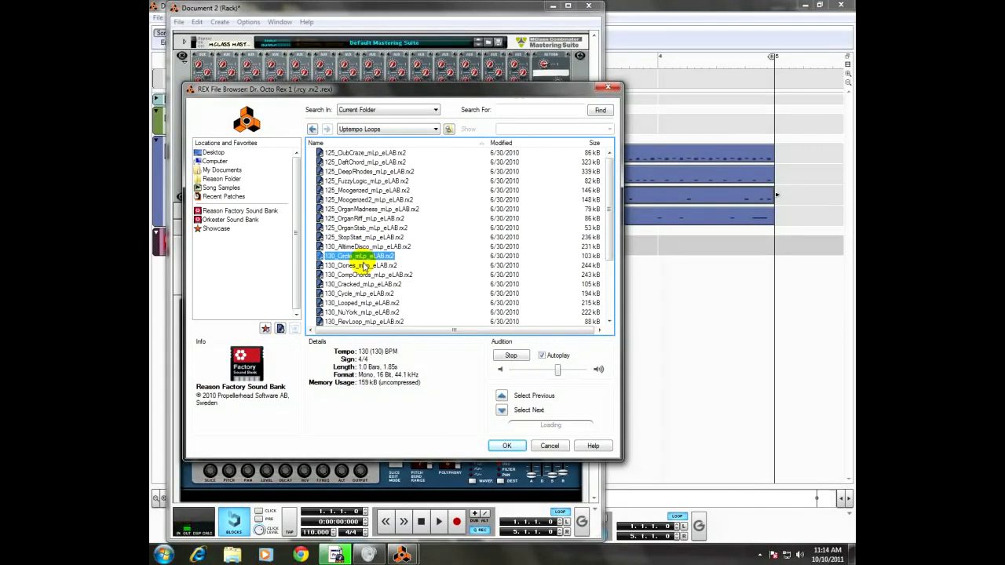
Step: Load 125_DaftChord_mLp_eLAB.rx2 into loop slot 1, then preview it in Dr. Octo Rex and stop it
{"action": "left_click", "coordinate": [352, 163]}
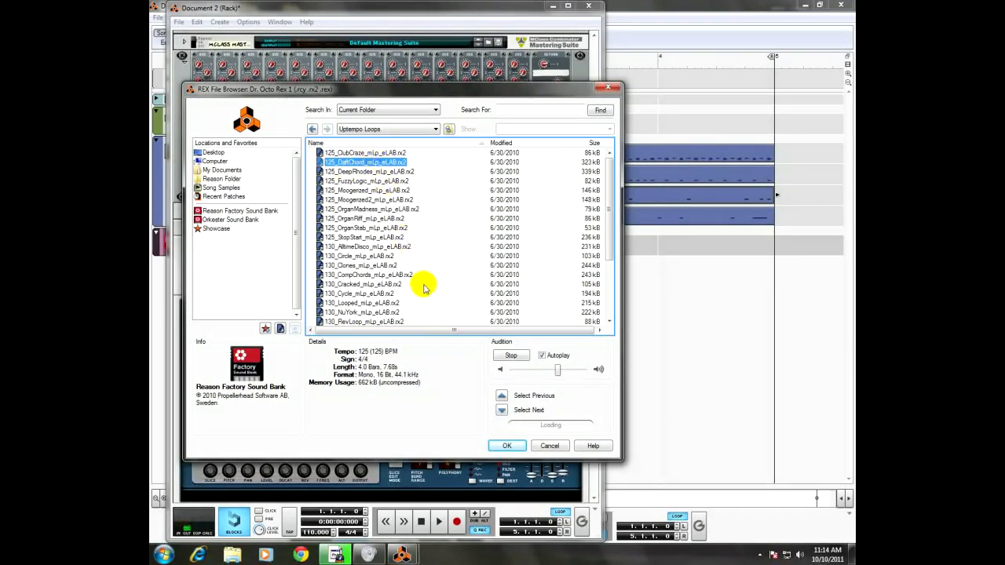
{"action": "left_click", "coordinate": [514, 445]}
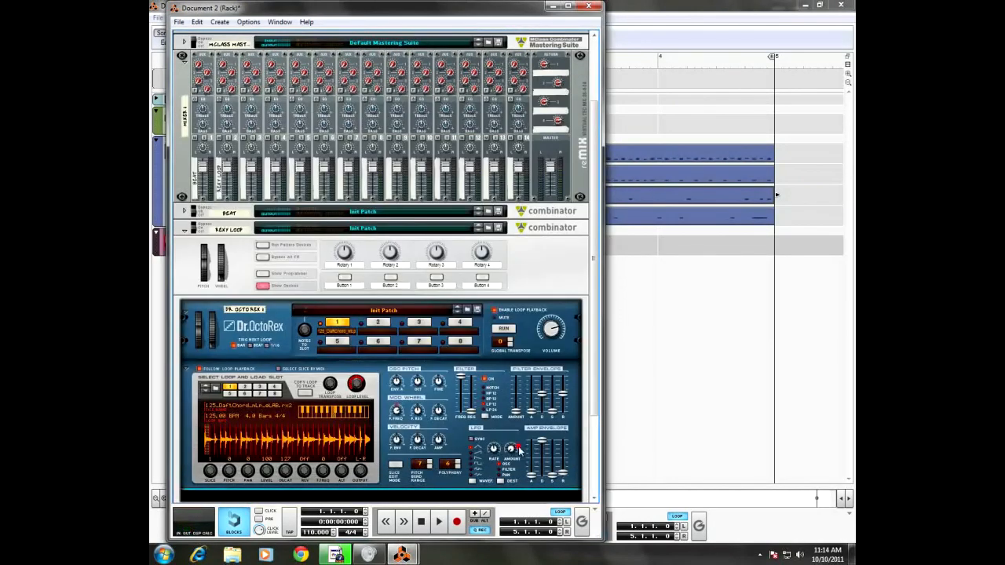
{"action": "left_click", "coordinate": [509, 331]}
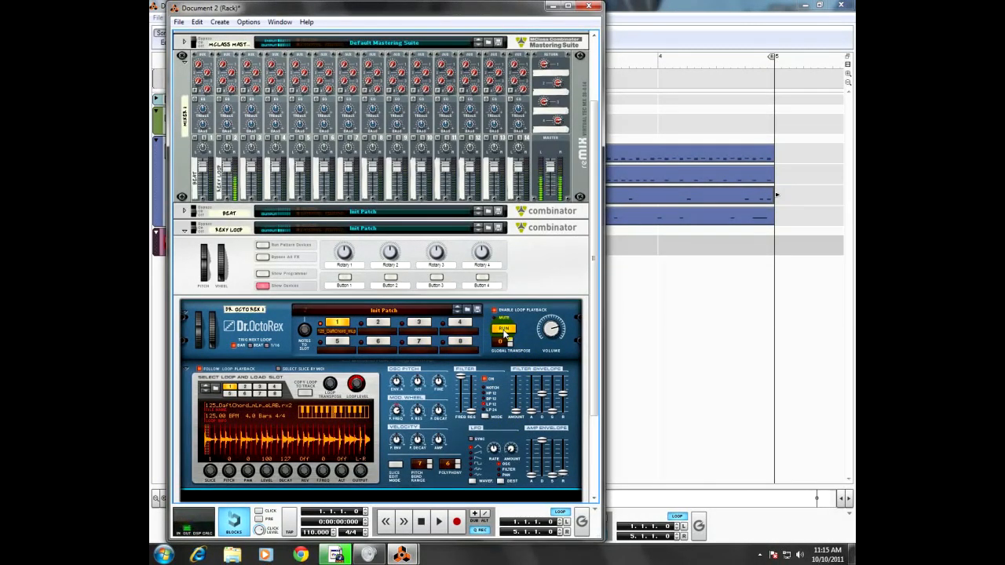
{"action": "left_click", "coordinate": [504, 329]}
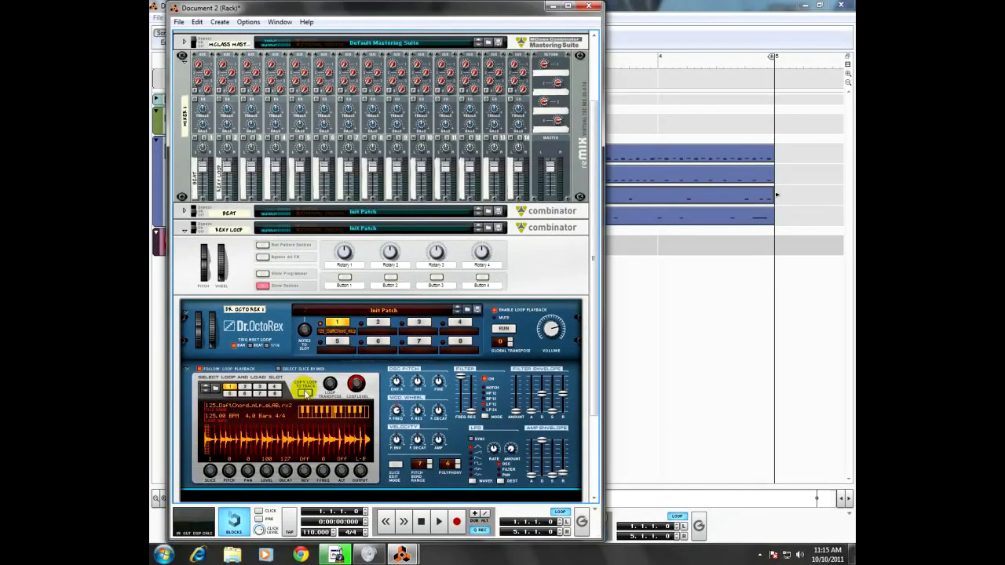
Step: Copy the DaftChord loop to the Dr. Octo Rex track and turn off Enable Loop Playback
{"action": "left_click", "coordinate": [305, 393]}
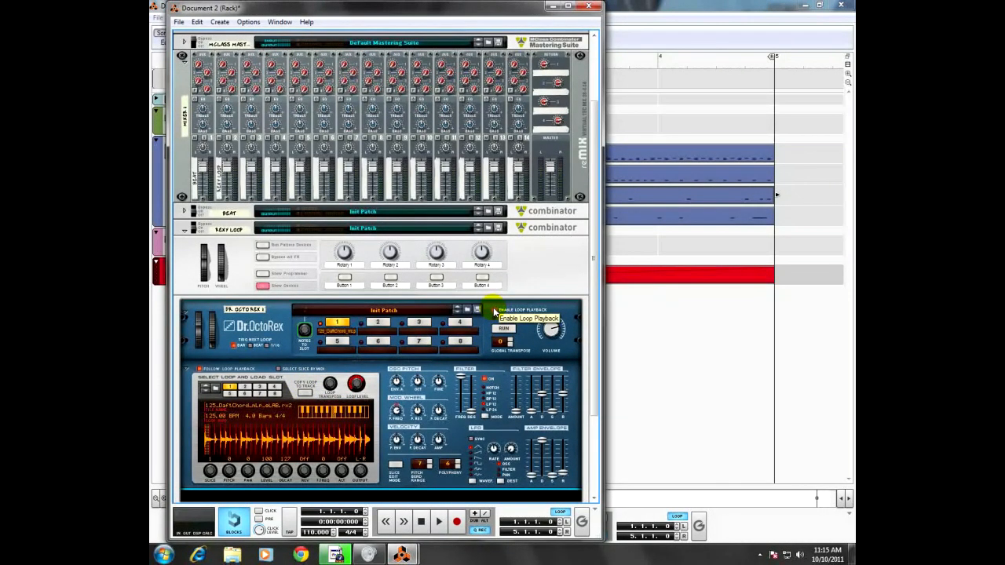
{"action": "left_click", "coordinate": [495, 312]}
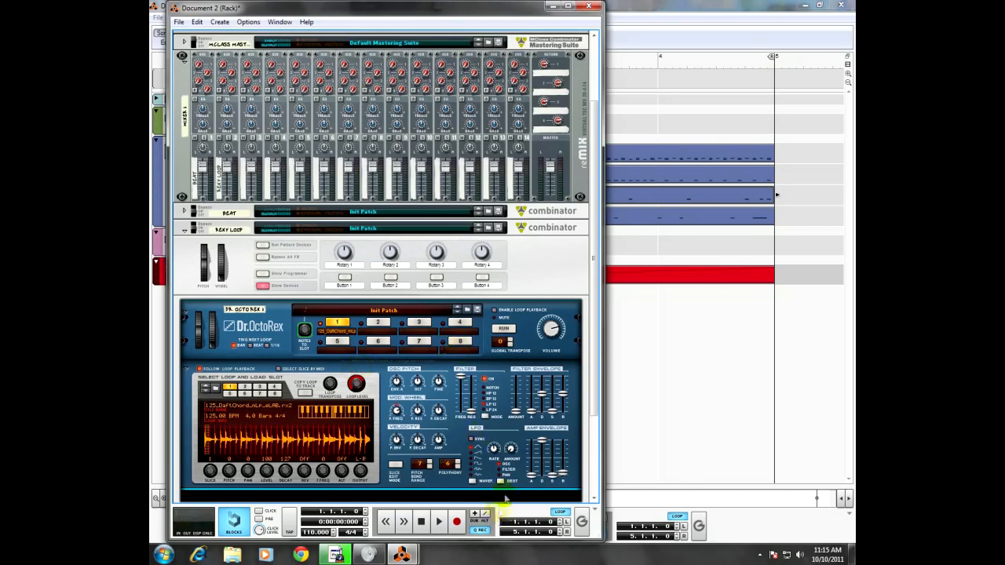
Step: Bring the sequencer window forward and extend the right loop locator to bar 9
{"action": "left_click", "coordinate": [659, 17]}
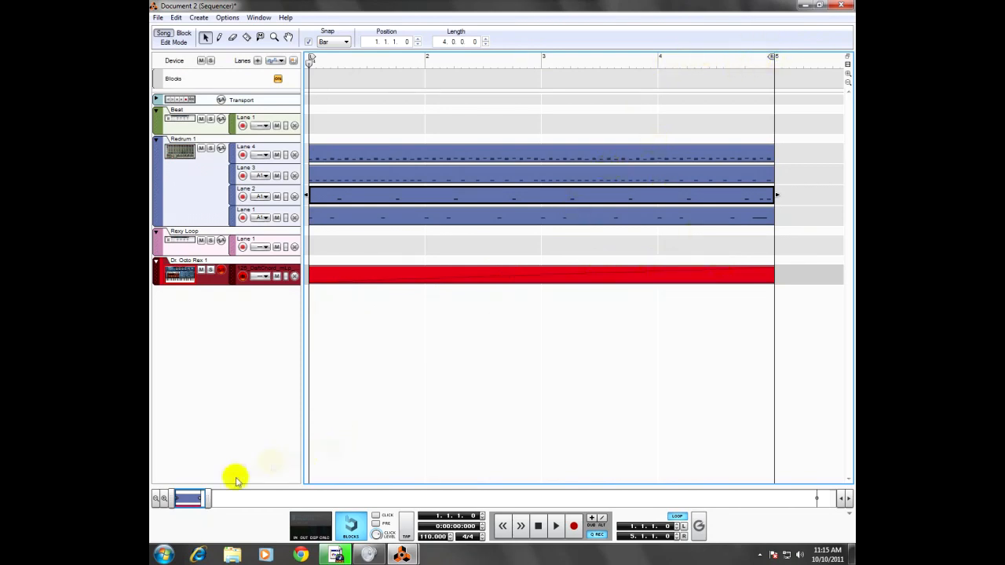
{"action": "left_click_drag", "start_coordinate": [208, 497], "coordinate": [275, 499]}
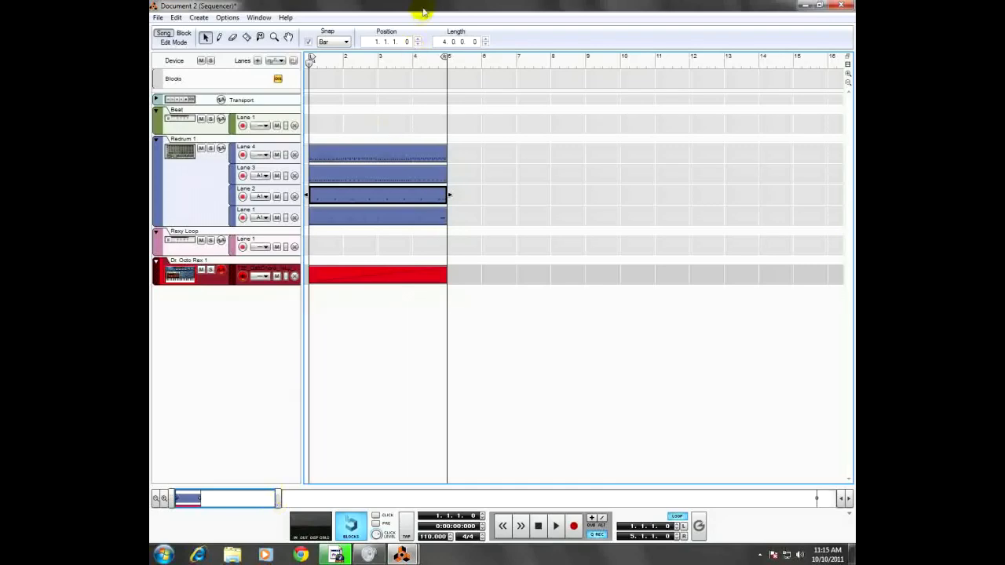
{"action": "left_click_drag", "start_coordinate": [445, 57], "coordinate": [583, 56]}
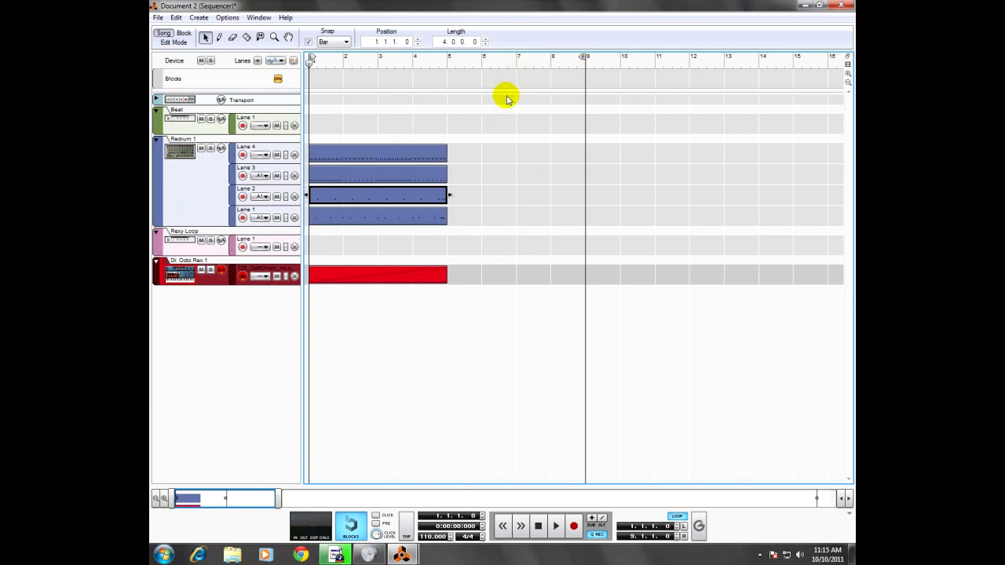
Step: Copy the four Redrum clips, paste them at bar 5, and return the song position to bar 1
{"action": "left_click", "coordinate": [396, 153]}
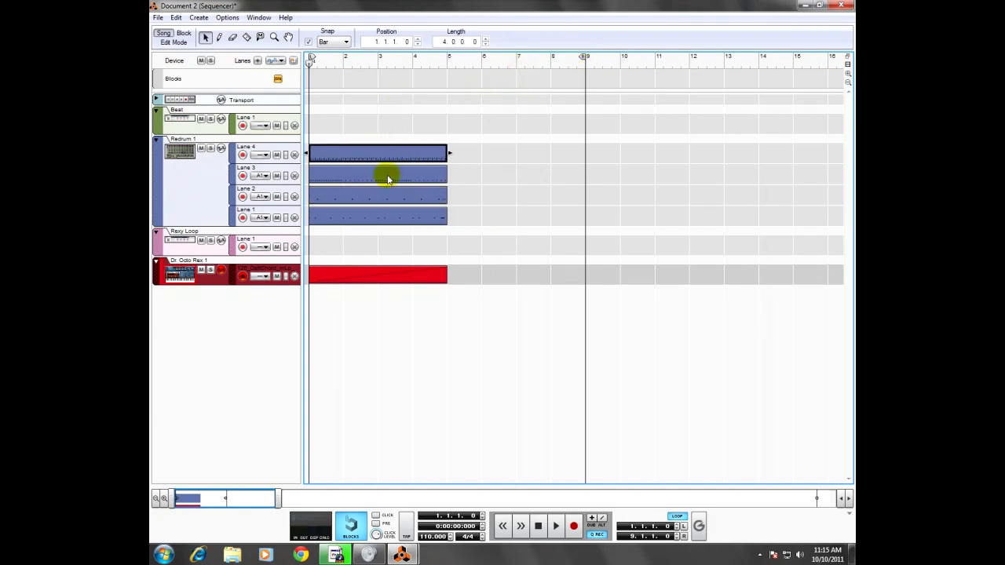
{"action": "left_click", "coordinate": [387, 179]}
{"action": "left_click", "coordinate": [383, 152], "text": "shift"}
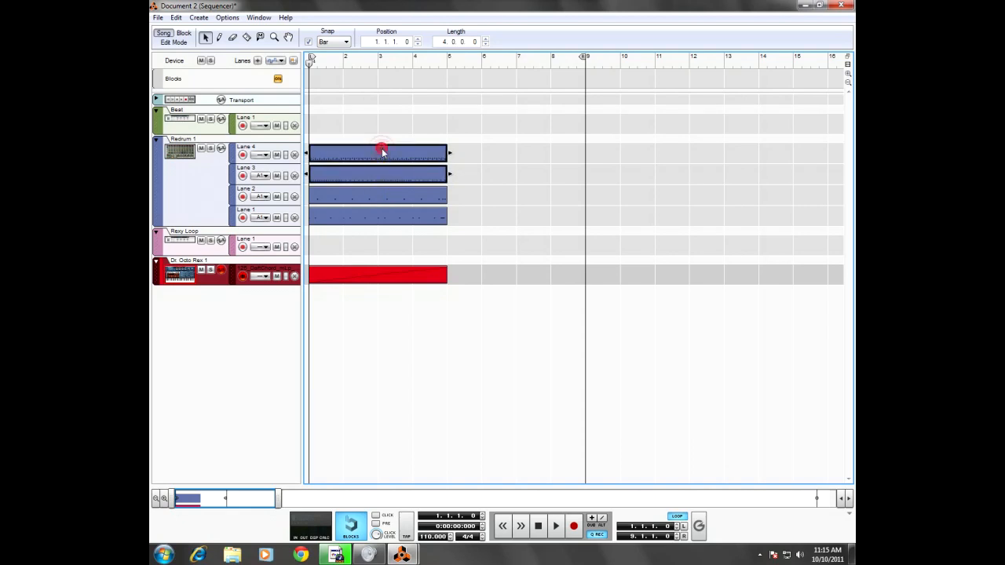
{"action": "left_click", "coordinate": [391, 195], "text": "shift"}
{"action": "left_click", "coordinate": [383, 218], "text": "shift"}
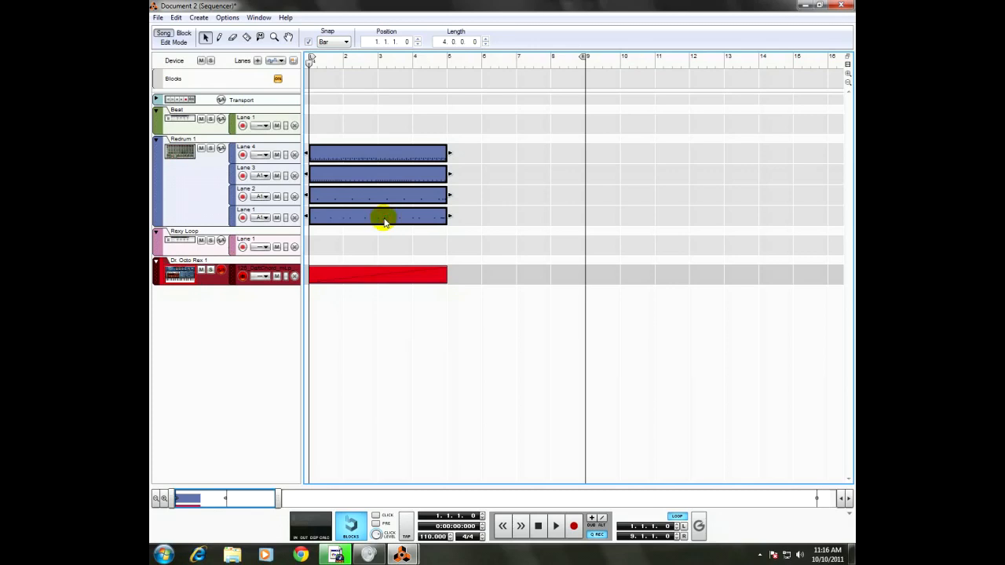
{"action": "key", "text": "ctrl+c"}
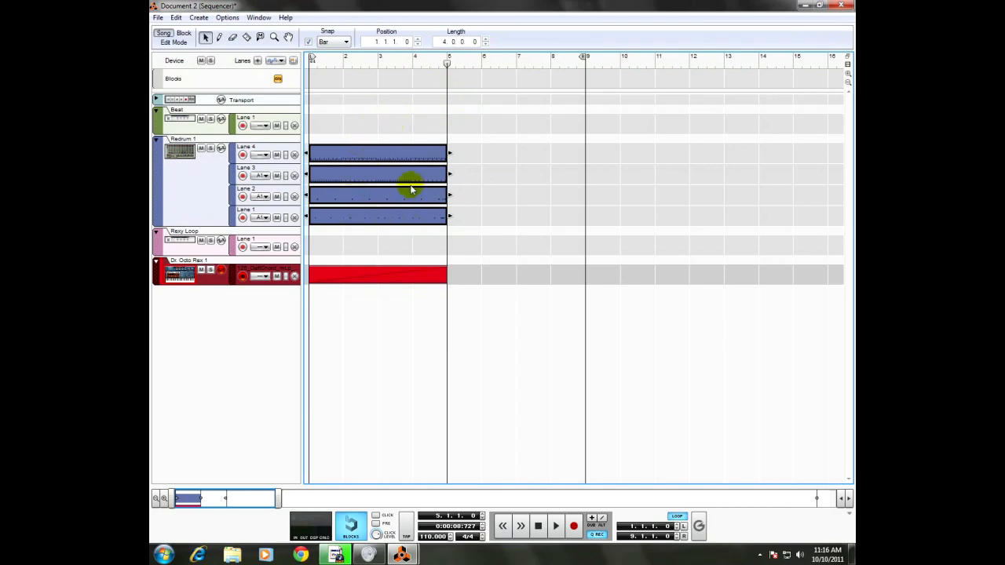
{"action": "key", "text": "ctrl+v"}
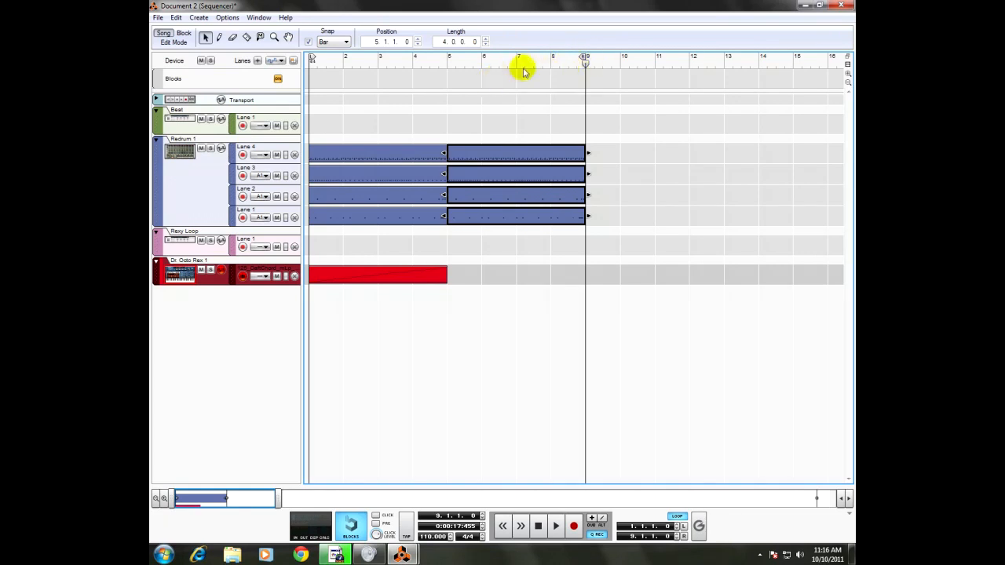
{"action": "left_click_drag", "start_coordinate": [584, 66], "coordinate": [310, 68]}
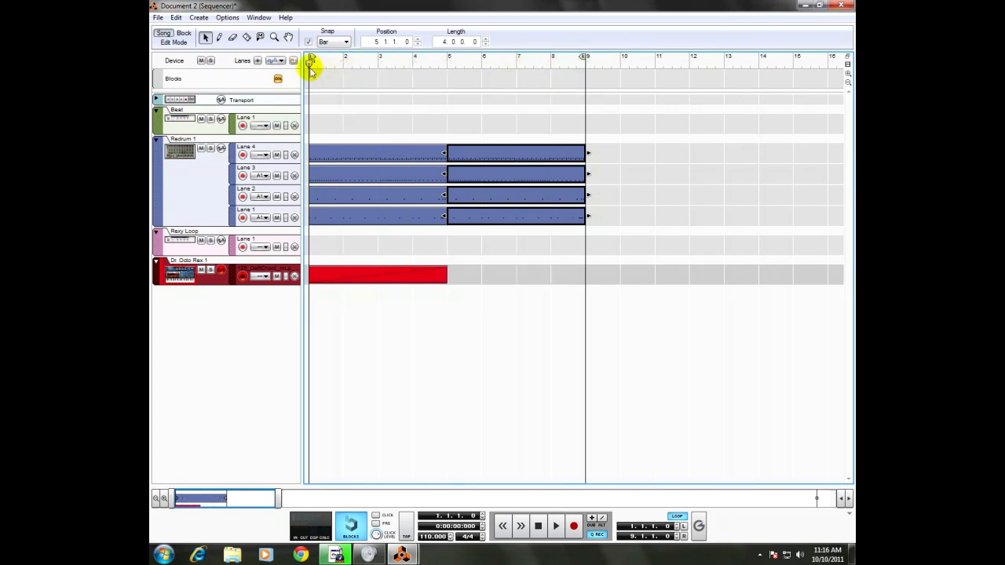
Step: Copy the Dr. Octo Rex clip and paste it at bar 5
{"action": "left_click", "coordinate": [372, 275]}
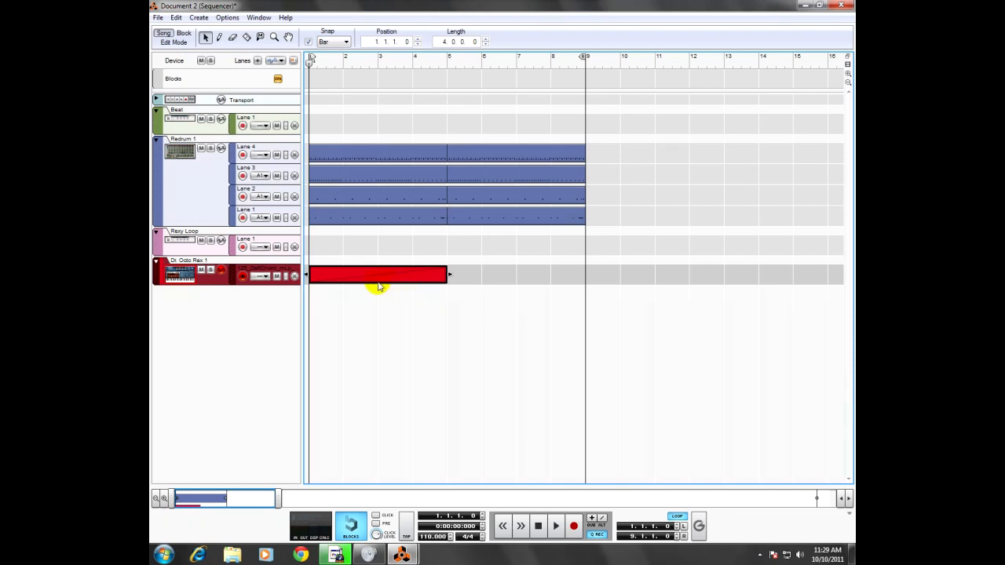
{"action": "key", "text": "ctrl+c"}
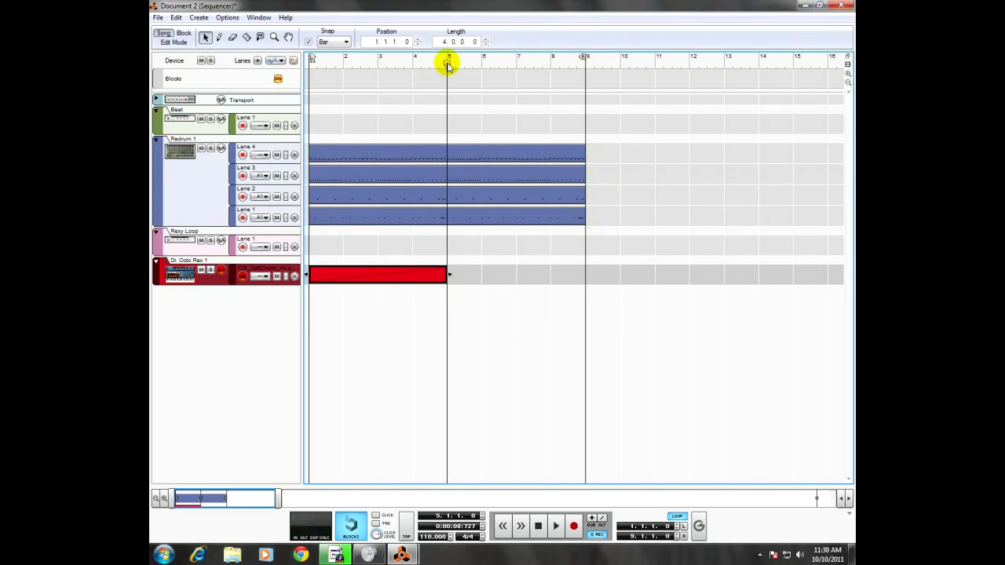
{"action": "key", "text": "ctrl+v"}
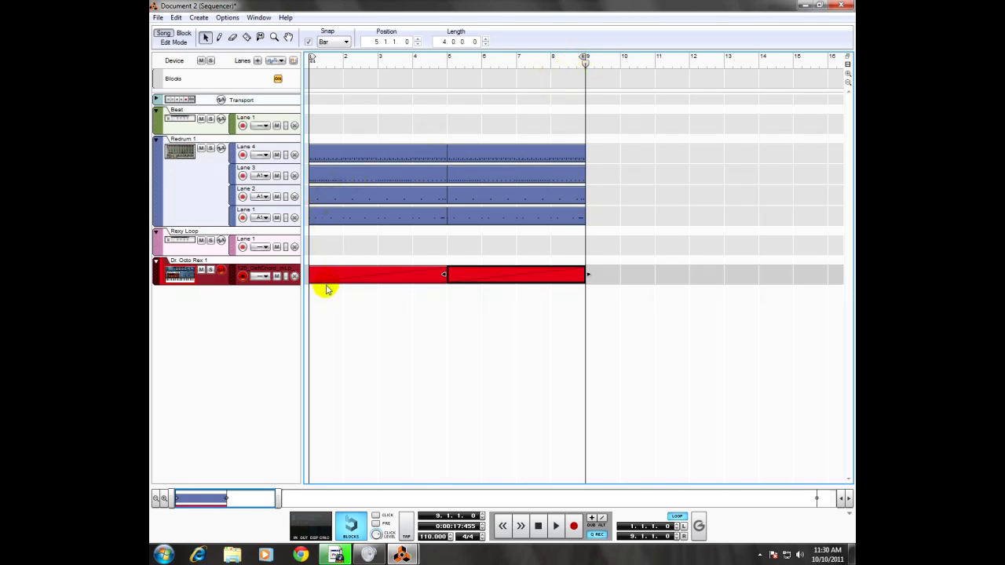
Step: Create an ECF-42 Envelope Controlled Filter inside the Rexy Loop Combinator and place it above Dr. Octo Rex
{"action": "key", "text": "F6"}
{"action": "key", "text": "F7"}
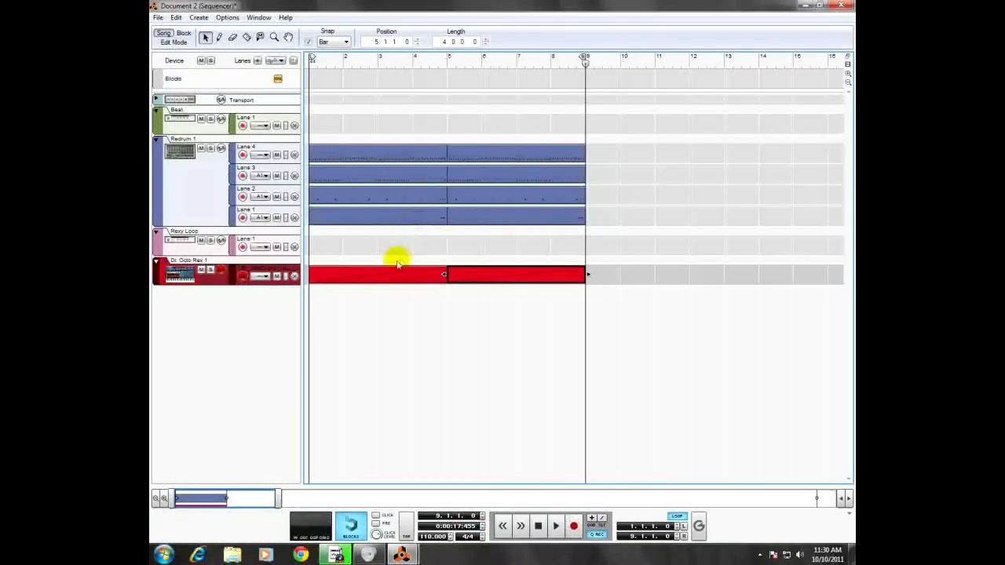
{"action": "key", "text": "F6"}
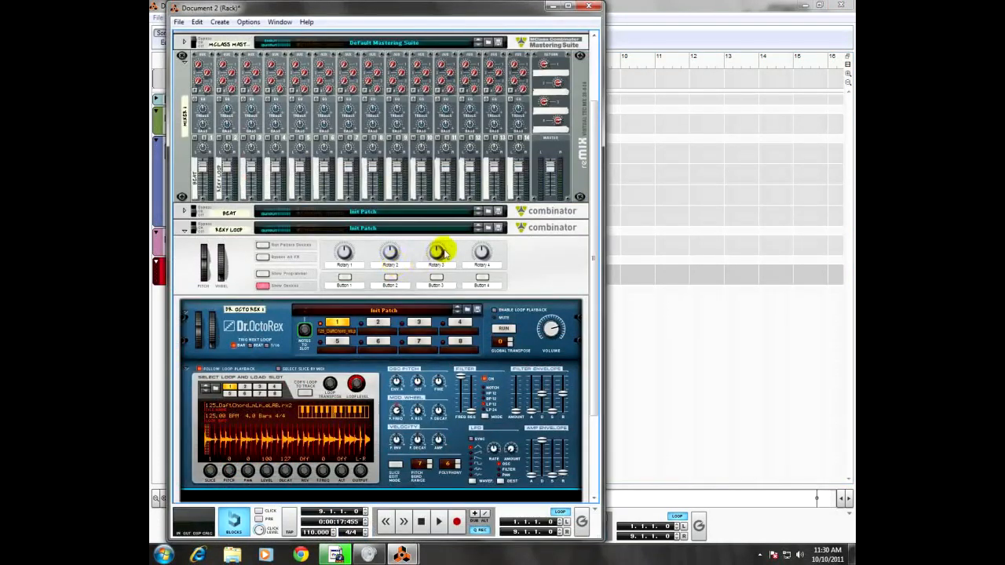
{"action": "scroll", "coordinate": [528, 260], "scroll_direction": "down", "scroll_amount": 2}
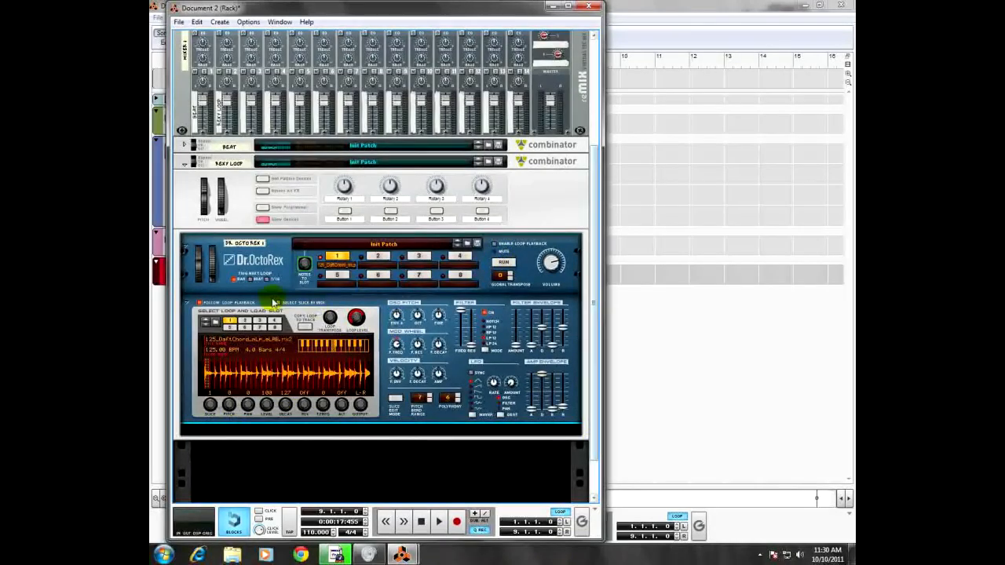
{"action": "right_click", "coordinate": [273, 243]}
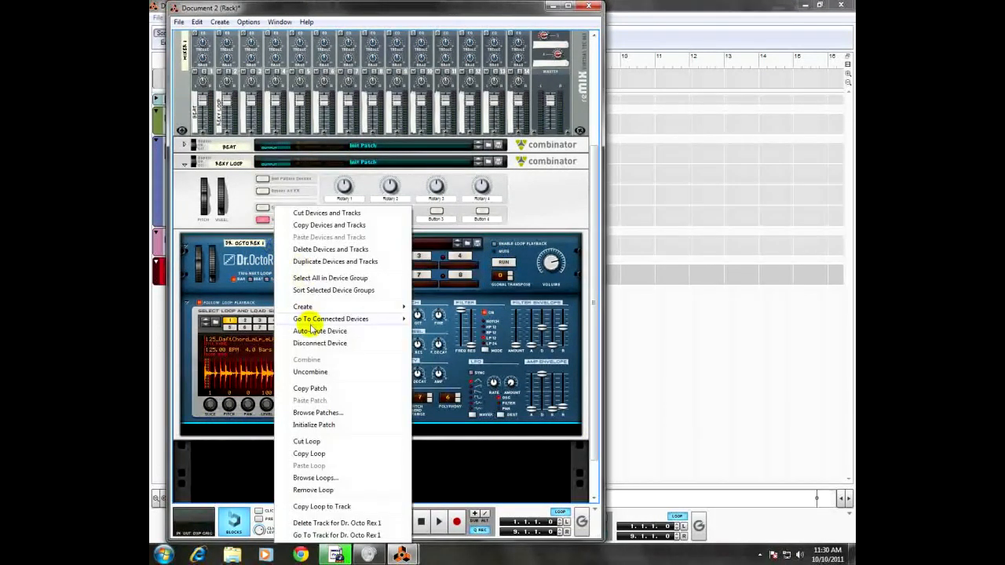
{"action": "mouse_move", "coordinate": [320, 311]}
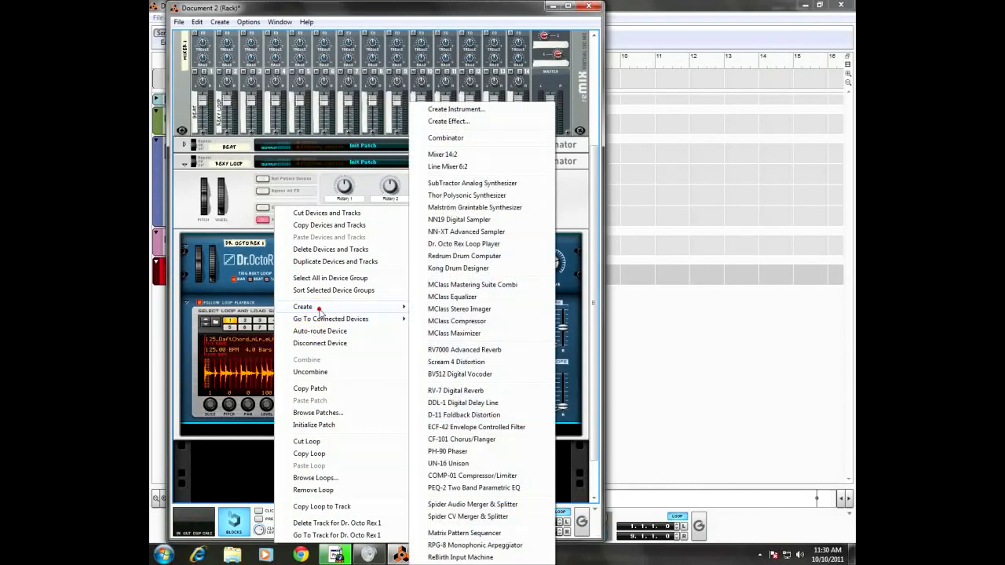
{"action": "left_click", "coordinate": [462, 428]}
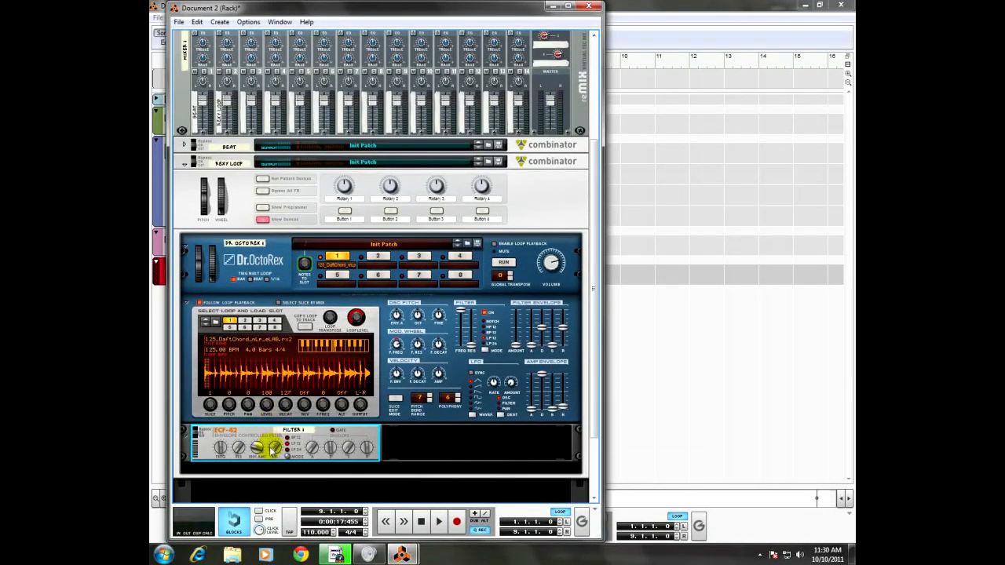
{"action": "left_click_drag", "start_coordinate": [259, 433], "coordinate": [248, 292]}
Step: Examine the rear cabling from Dr. Octo Rex through the ECF-42 and Combinator to the mixer, and return to the rack front
{"action": "key", "text": "Tab"}
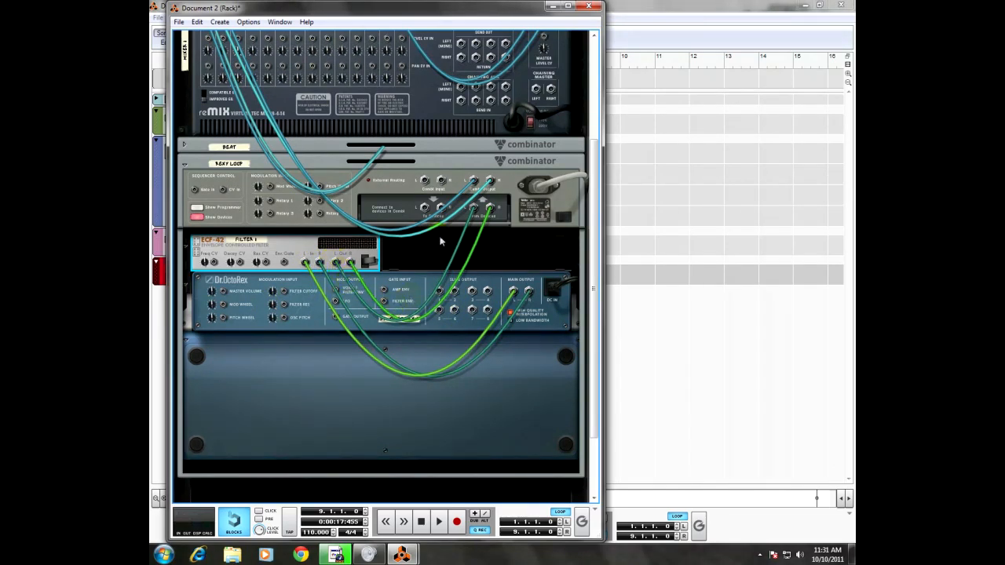
{"action": "scroll", "coordinate": [354, 197], "scroll_direction": "up", "scroll_amount": 5}
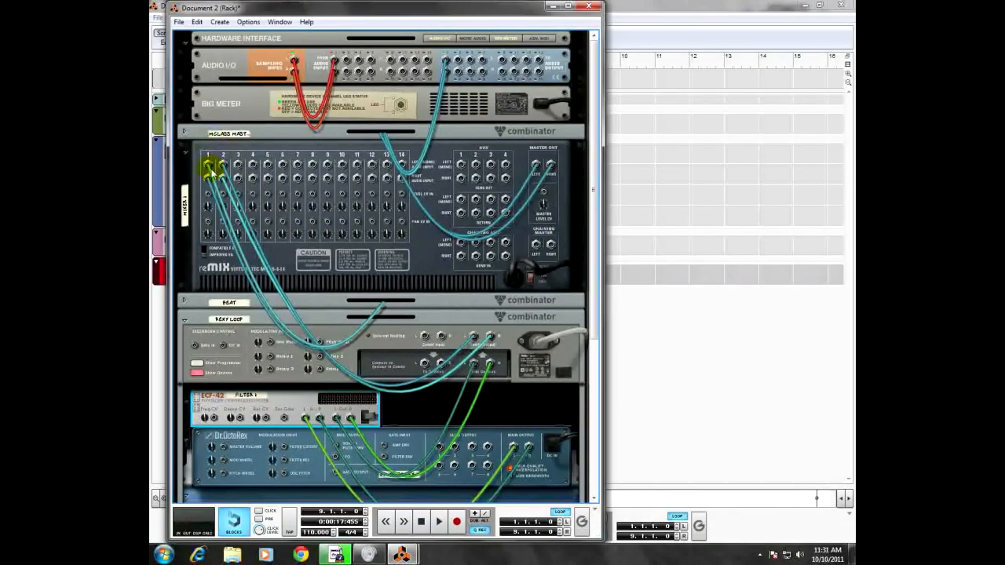
{"action": "scroll", "coordinate": [310, 276], "scroll_direction": "down", "scroll_amount": 3}
{"action": "scroll", "coordinate": [310, 276], "scroll_direction": "down", "scroll_amount": 1}
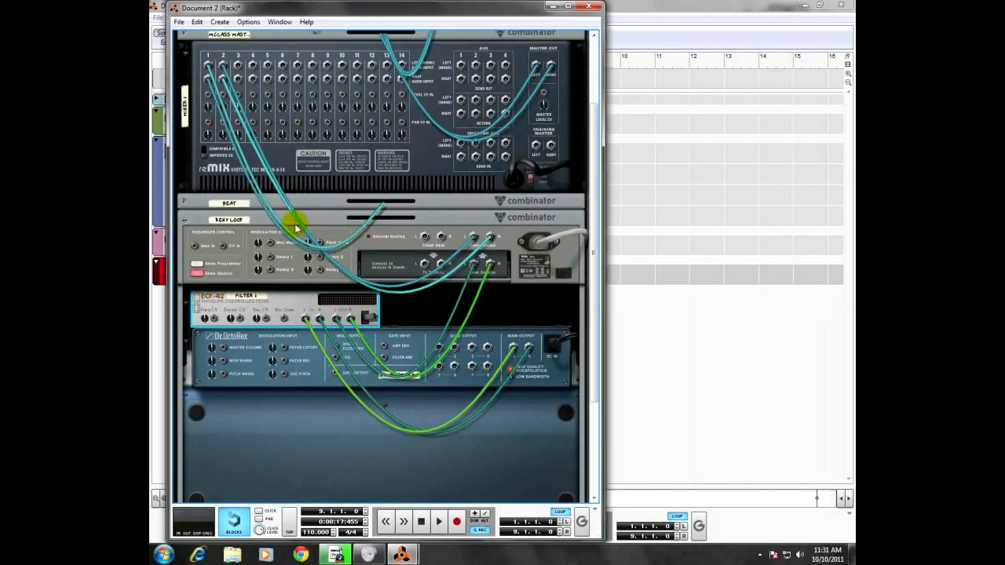
{"action": "key", "text": "Tab"}
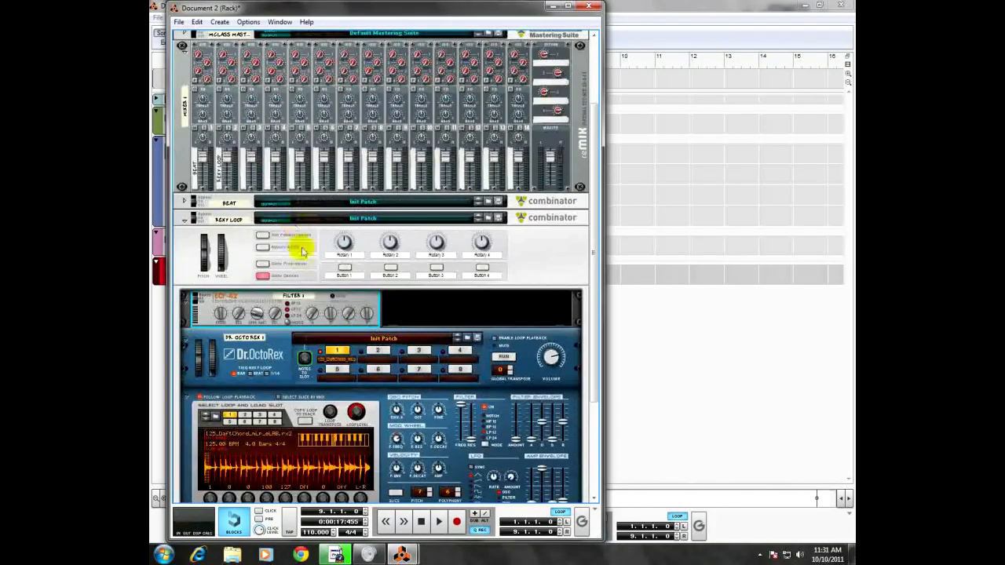
Step: Try out the Frequency control of the ECF-42 filter
{"action": "scroll", "coordinate": [290, 236], "scroll_direction": "down", "scroll_amount": 1}
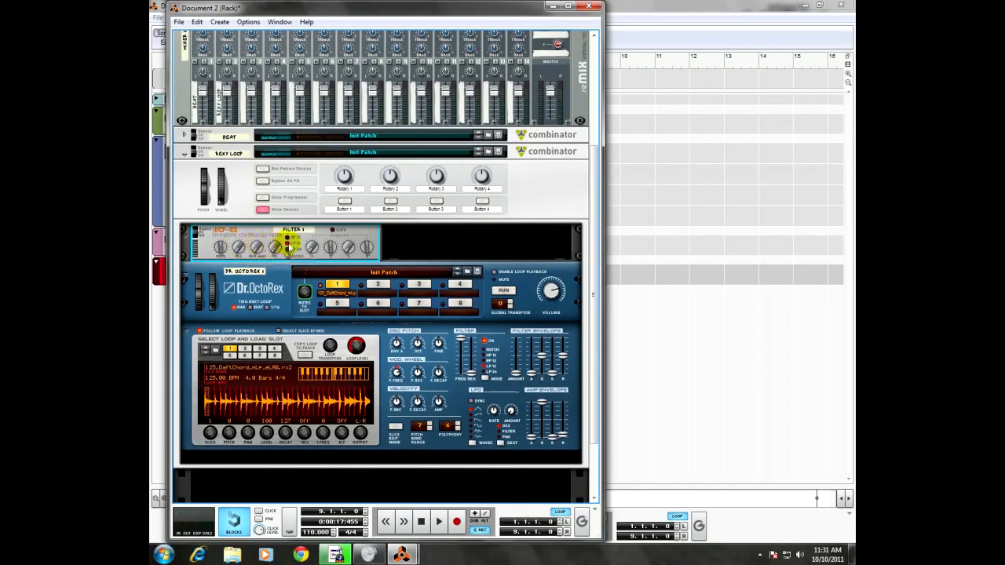
{"action": "mouse_move", "coordinate": [220, 251]}
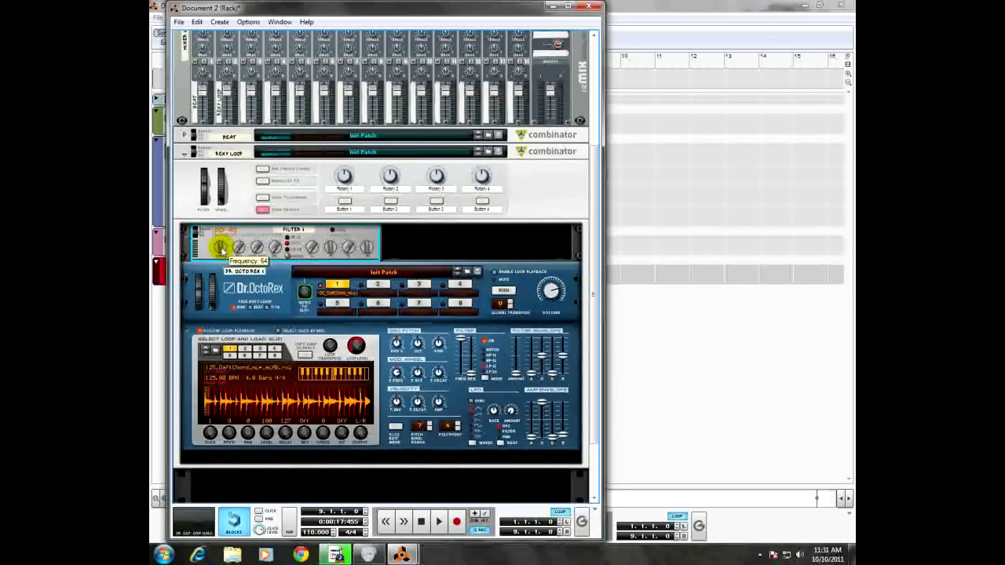
{"action": "left_click_drag", "start_coordinate": [220, 249], "coordinate": [221, 248]}
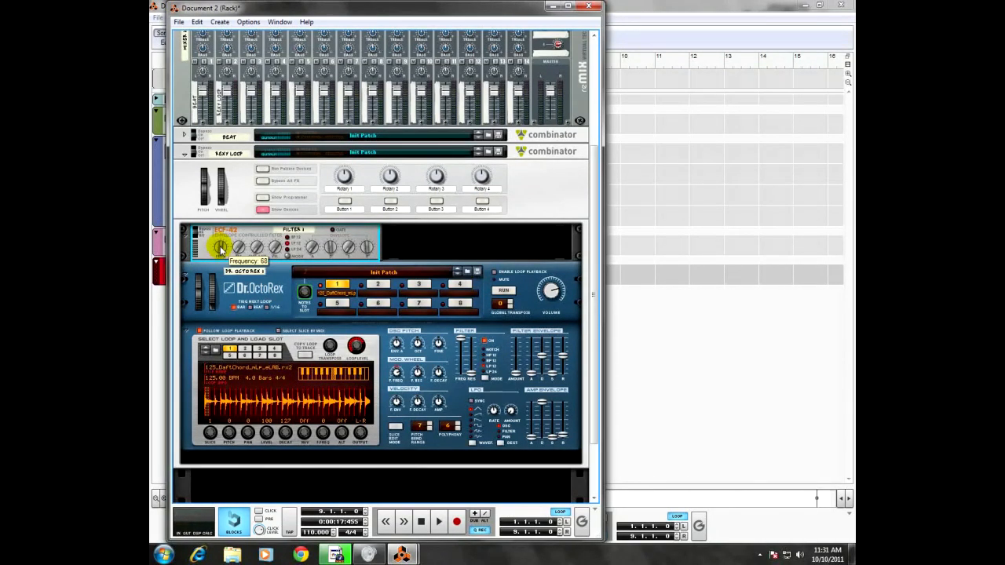
{"action": "left_click_drag", "start_coordinate": [221, 249], "coordinate": [223, 252]}
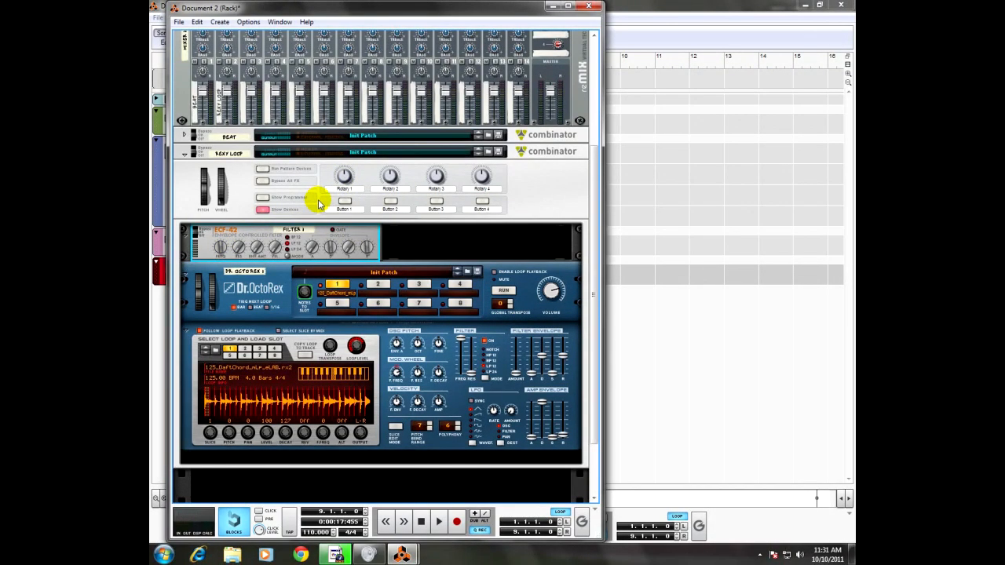
Step: Route Rotary 1 of the Rexy Loop Combinator to Filter 1's Frequency in the Programmer, and hide the Programmer
{"action": "left_click", "coordinate": [262, 201]}
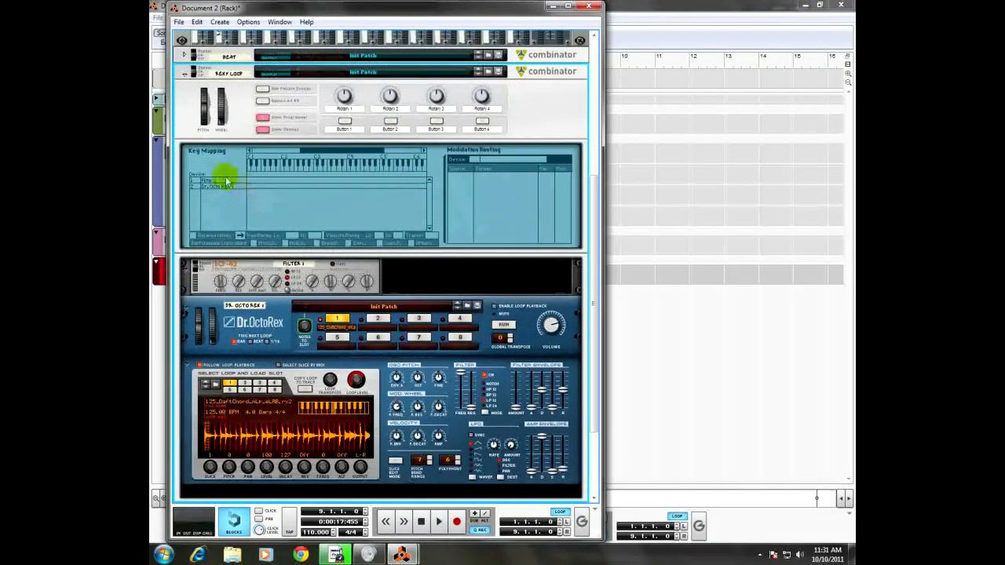
{"action": "left_click", "coordinate": [208, 181]}
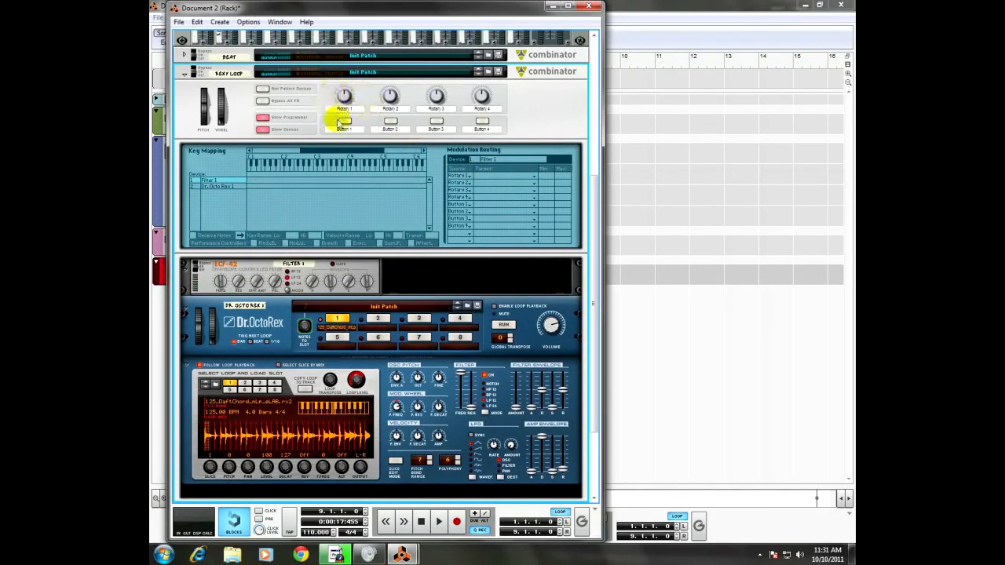
{"action": "left_click", "coordinate": [498, 176]}
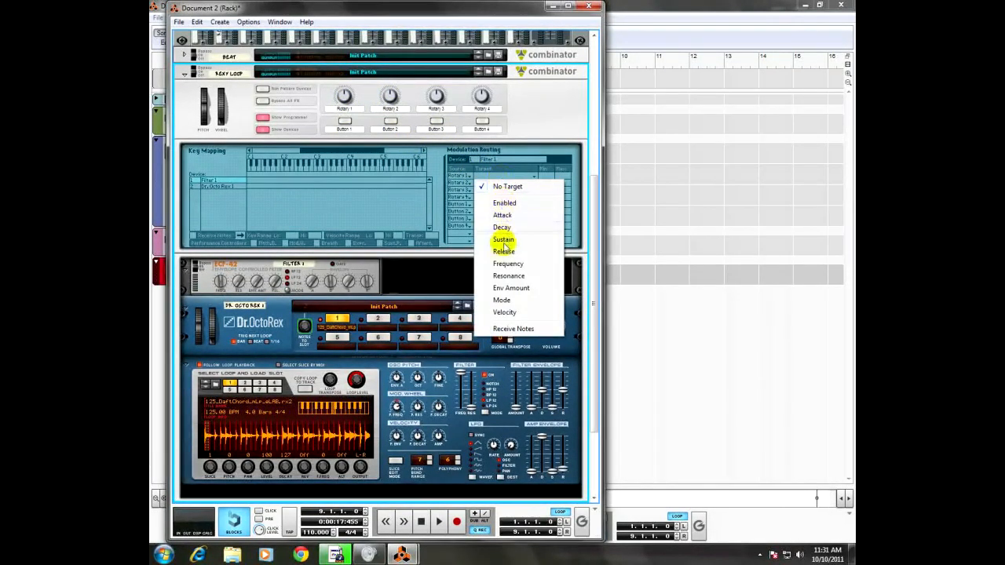
{"action": "left_click", "coordinate": [503, 265]}
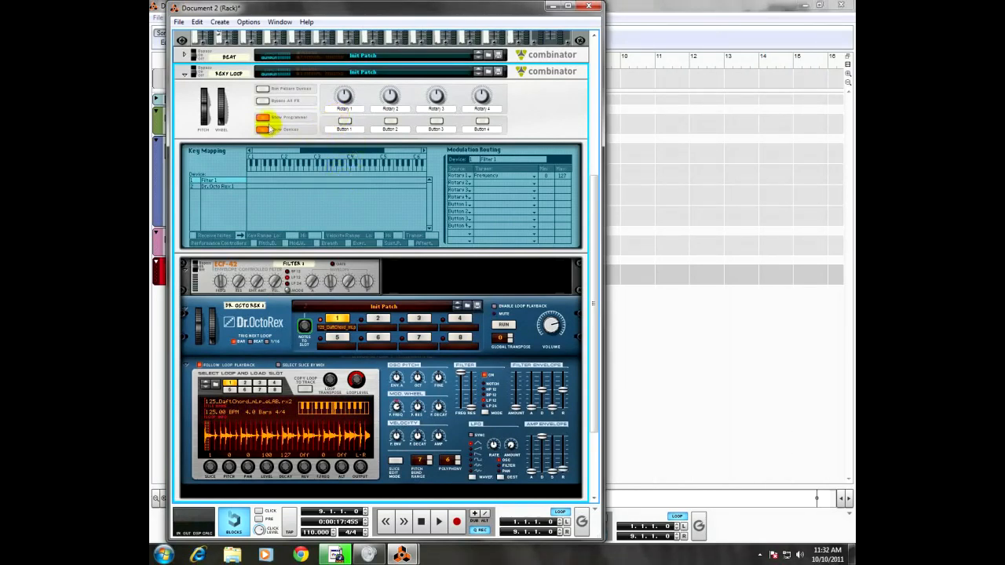
{"action": "left_click", "coordinate": [265, 117]}
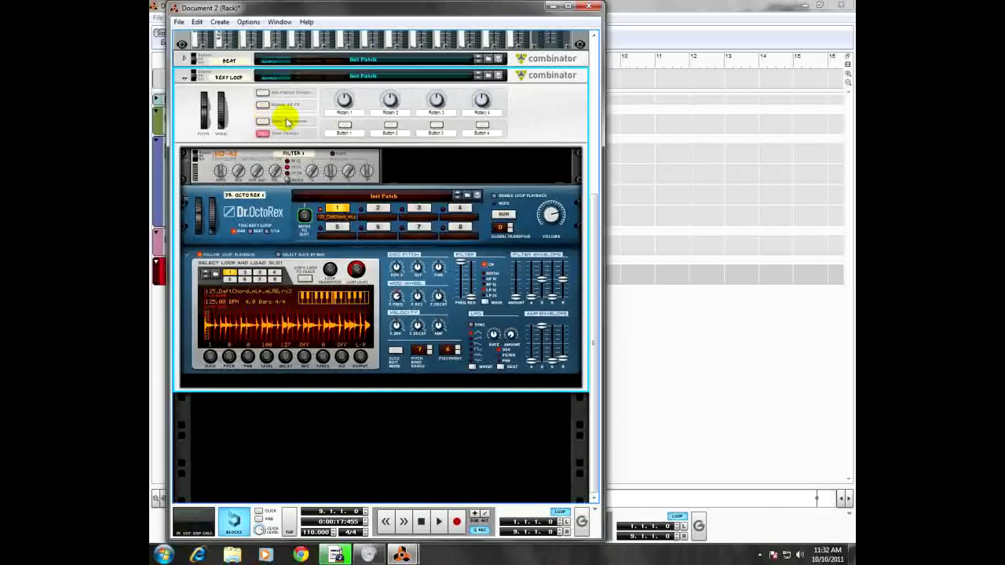
Step: Create an automation lane for the Rexy Loop Combinator's Rotary 1 and bring the sequencer window forward
{"action": "right_click", "coordinate": [345, 102]}
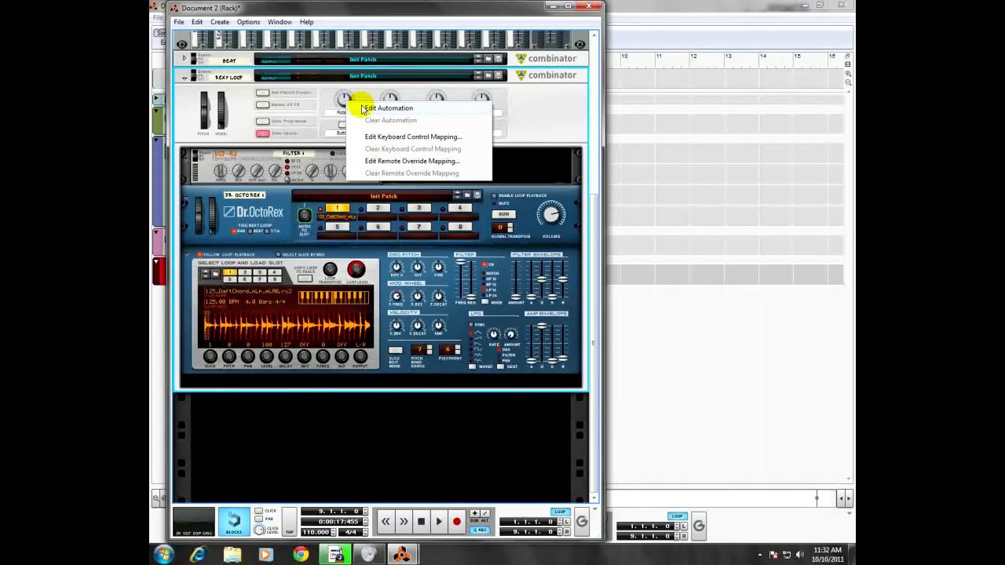
{"action": "left_click", "coordinate": [363, 110]}
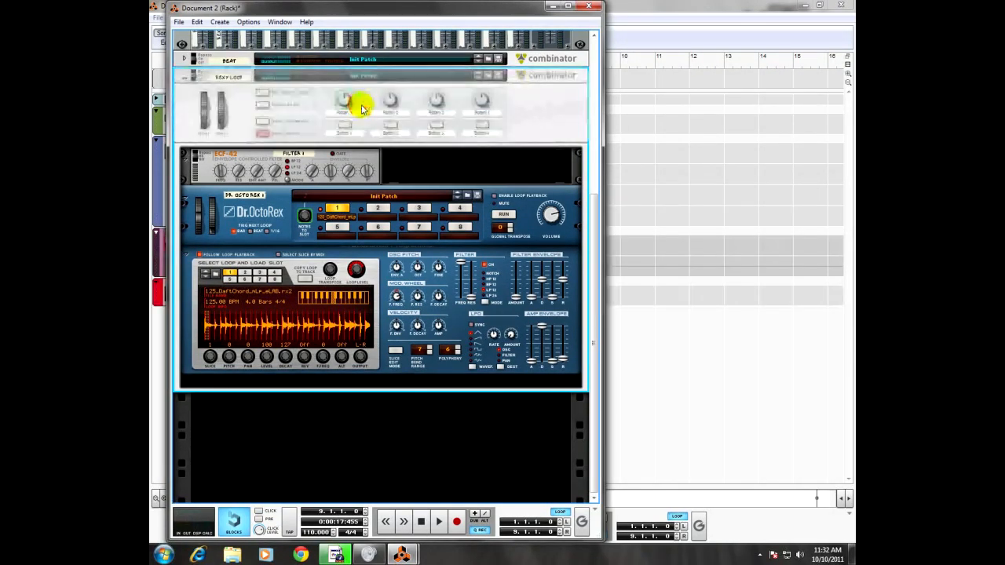
{"action": "left_click", "coordinate": [662, 21]}
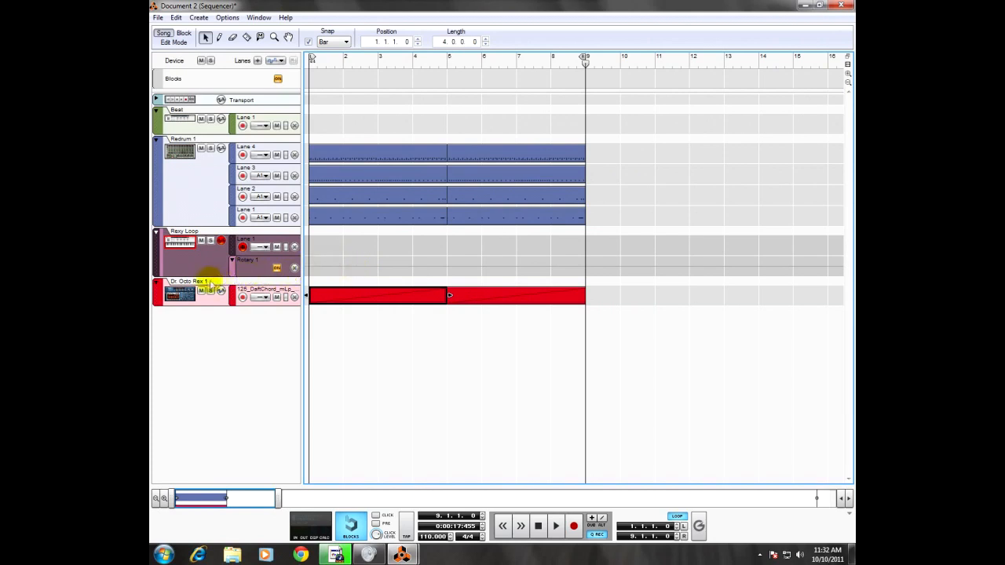
{"action": "left_click", "coordinate": [255, 274]}
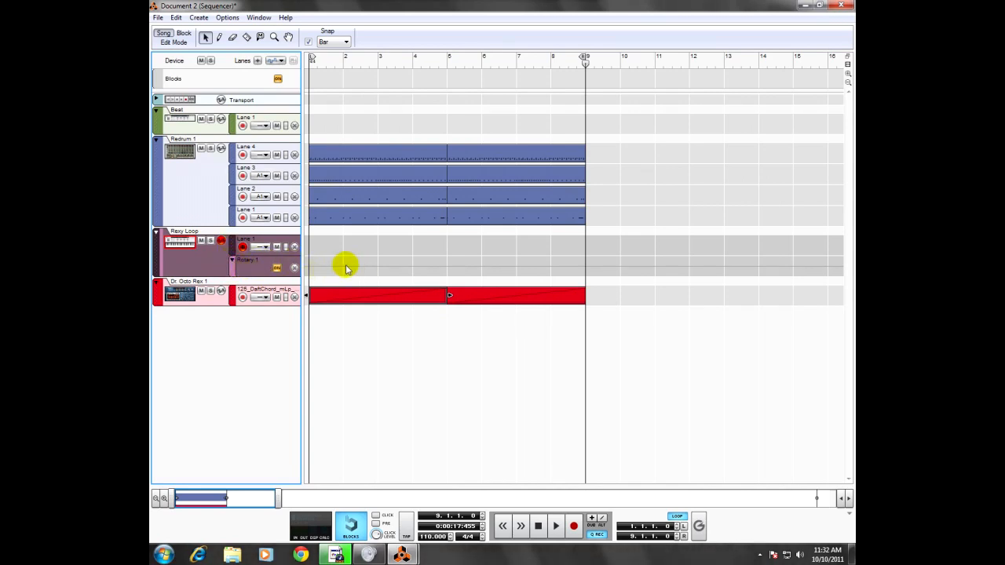
{"action": "left_click", "coordinate": [346, 267]}
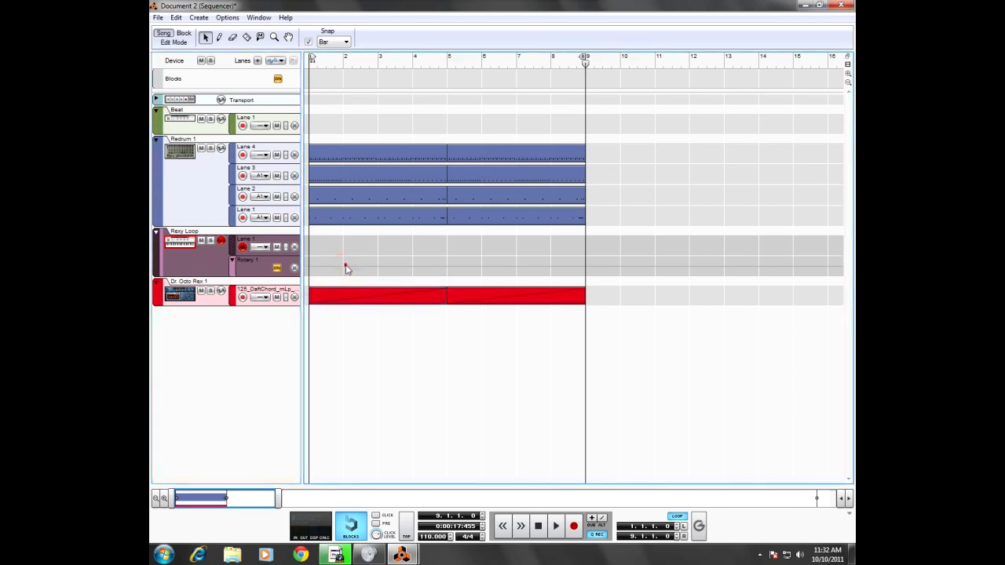
{"action": "left_click", "coordinate": [350, 263]}
{"action": "left_click", "coordinate": [357, 272]}
{"action": "right_click", "coordinate": [329, 266]}
{"action": "left_click", "coordinate": [326, 263]}
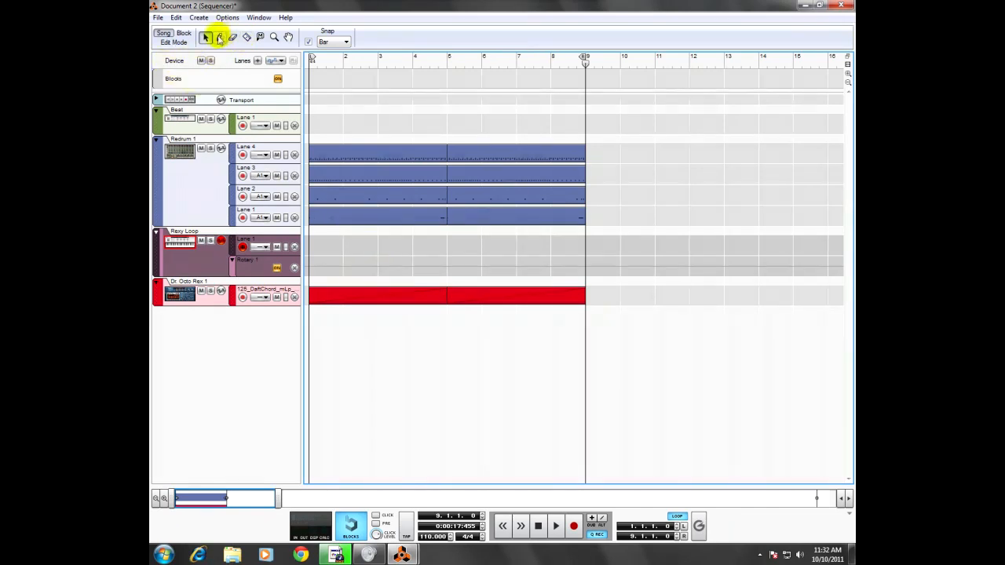
Step: Draw a four-bar automation clip in the Rexy Loop Combinator's Rotary 1 lane, starting at bar 1
{"action": "left_click", "coordinate": [220, 38]}
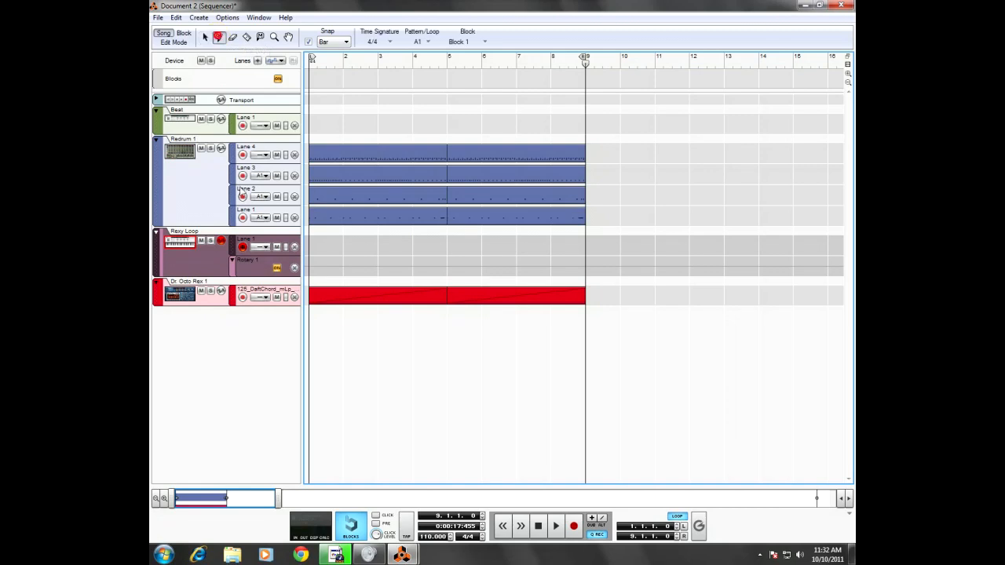
{"action": "left_click_drag", "start_coordinate": [312, 267], "coordinate": [429, 264]}
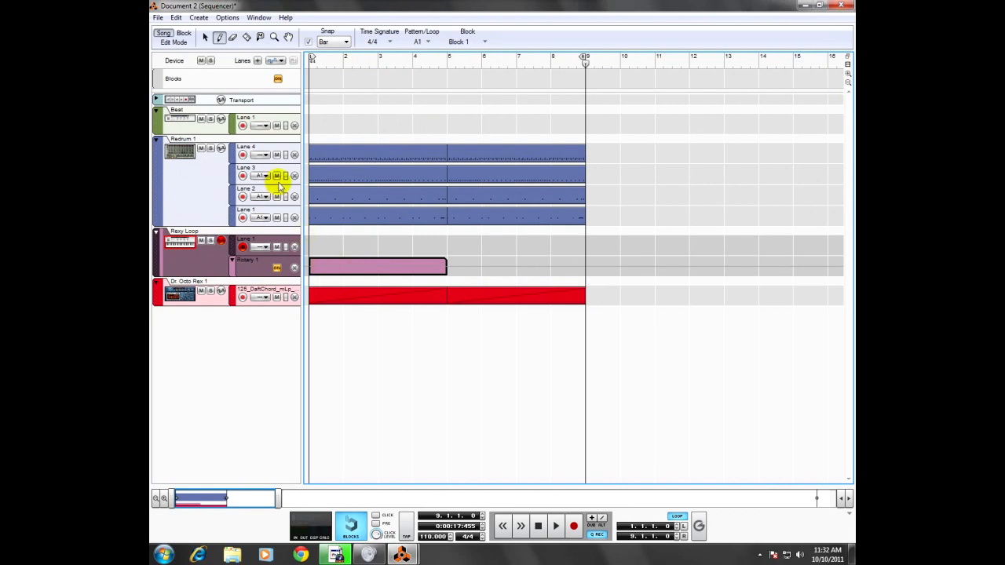
{"action": "left_click", "coordinate": [204, 37]}
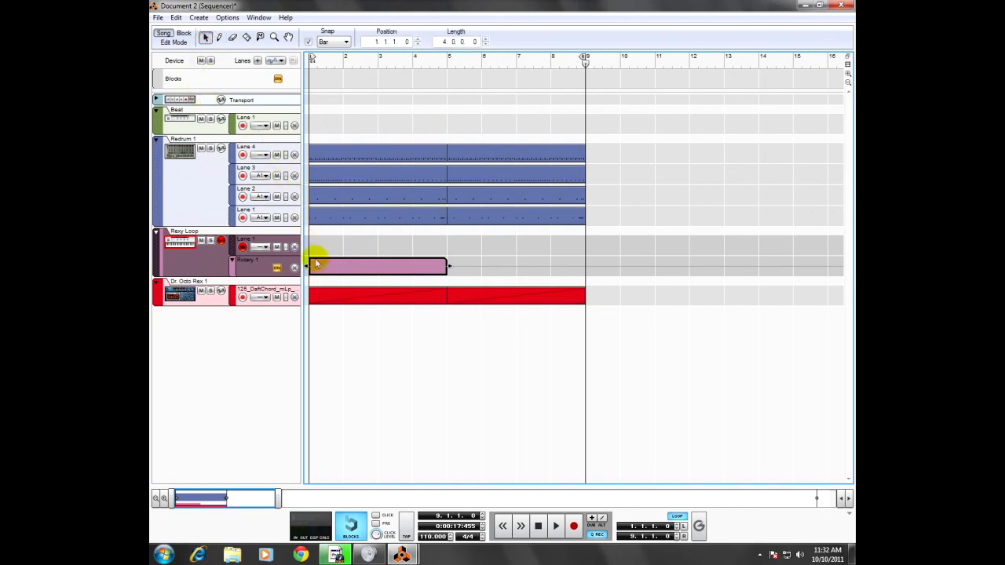
Step: Show the Rexy Loop track's Rotary 1 clip in Edit Mode and set Rotary 1's static value to 127
{"action": "double_click", "coordinate": [335, 268]}
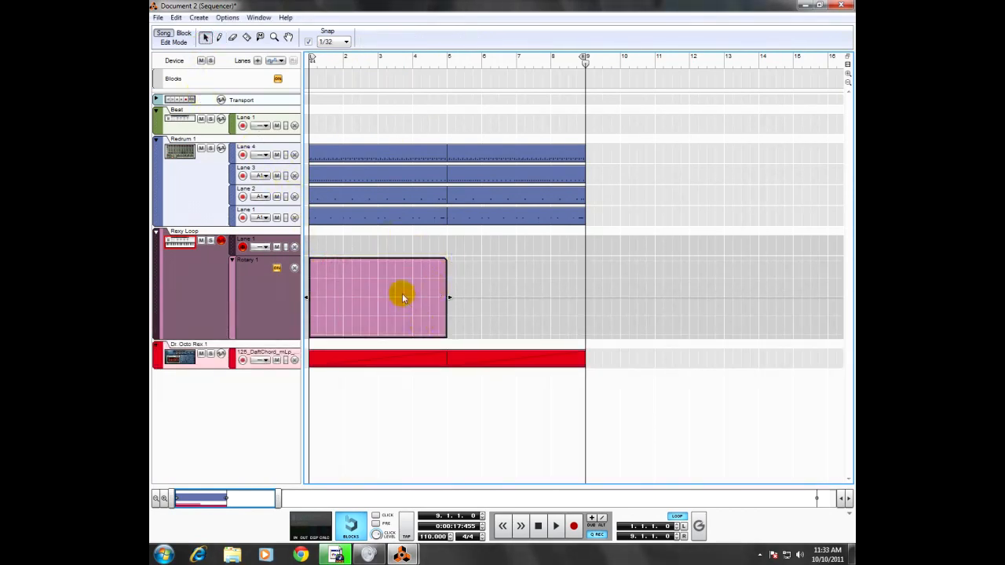
{"action": "double_click", "coordinate": [360, 362]}
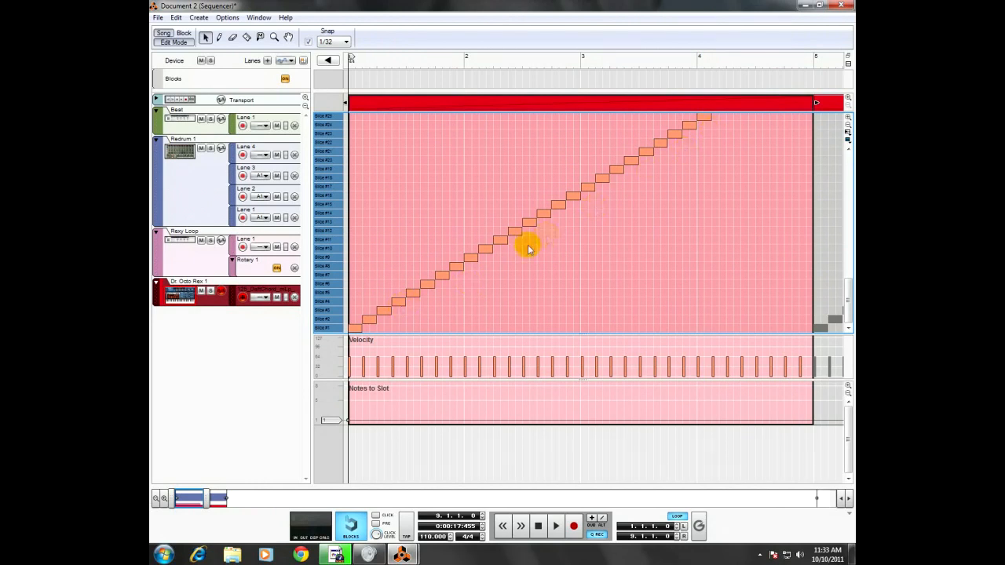
{"action": "left_click", "coordinate": [240, 275]}
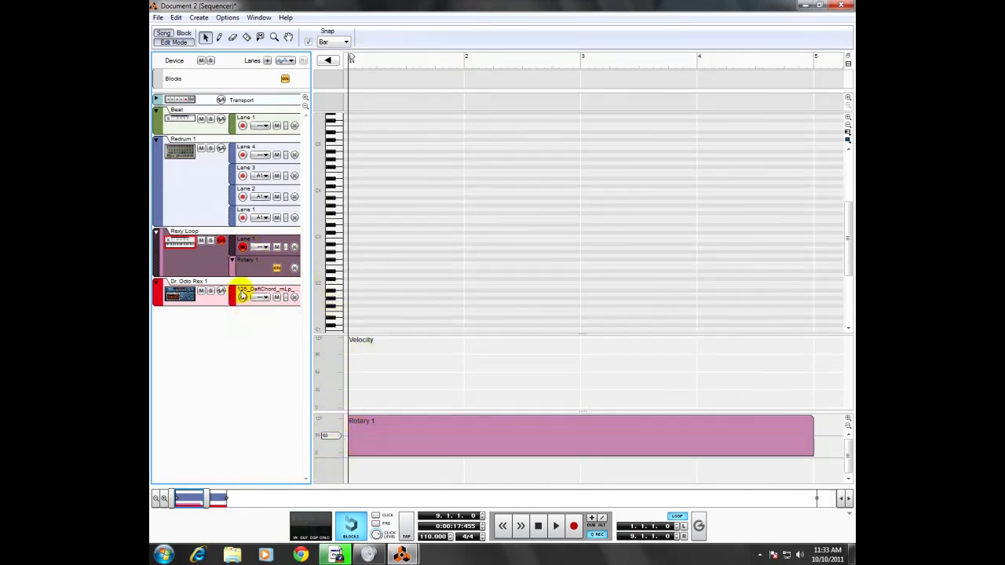
{"action": "left_click_drag", "start_coordinate": [330, 438], "coordinate": [330, 411]}
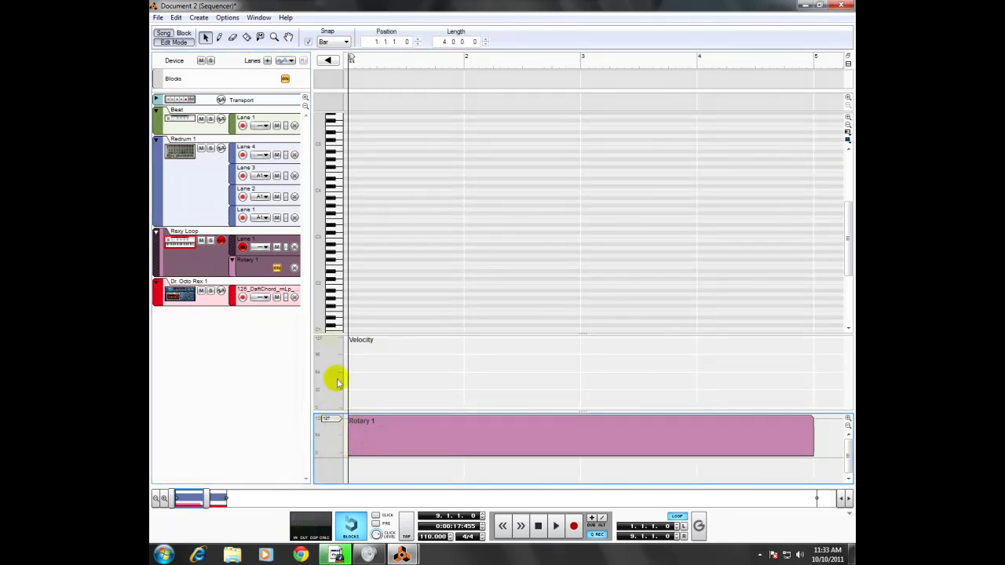
Step: Draw a rising Rotary 1 automation ramp from about 45 at bar 1 to about 123 at bar 5
{"action": "left_click", "coordinate": [220, 37]}
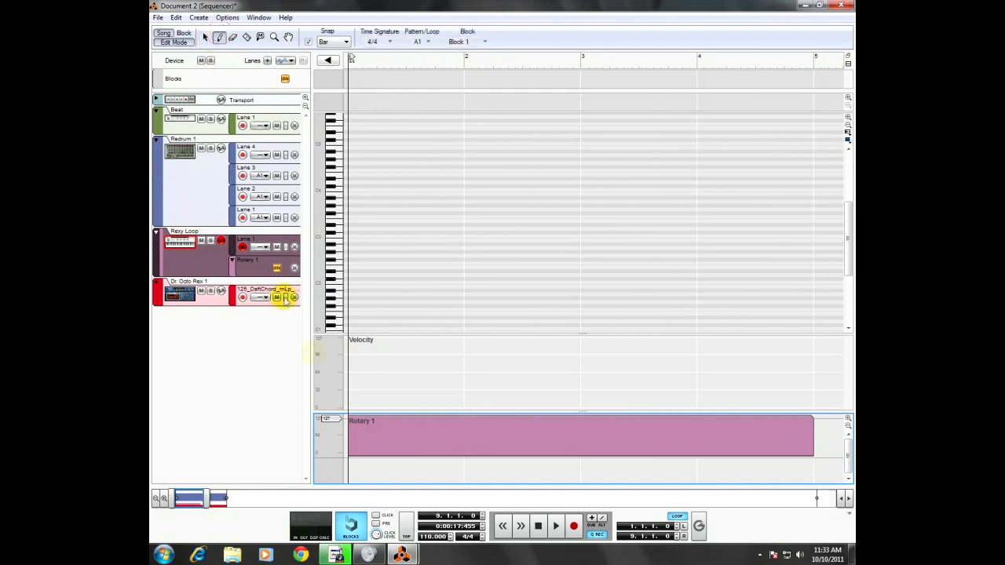
{"action": "left_click", "coordinate": [349, 439]}
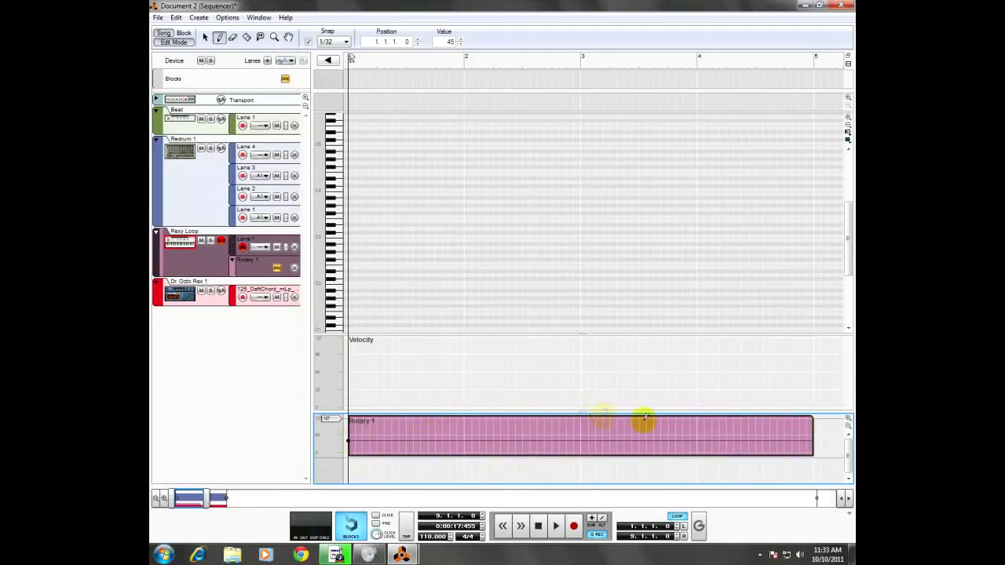
{"action": "left_click", "coordinate": [814, 420]}
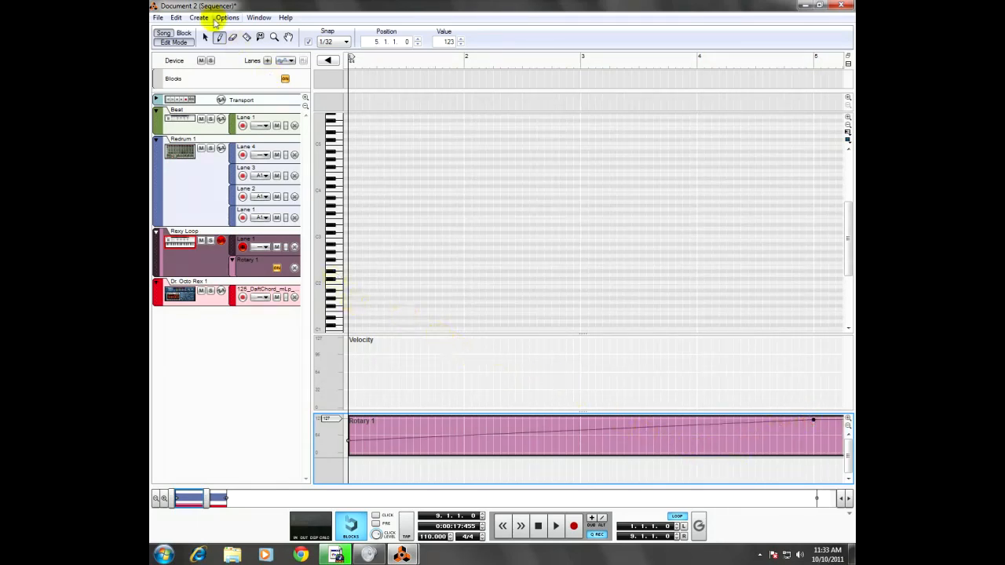
{"action": "left_click", "coordinate": [204, 38]}
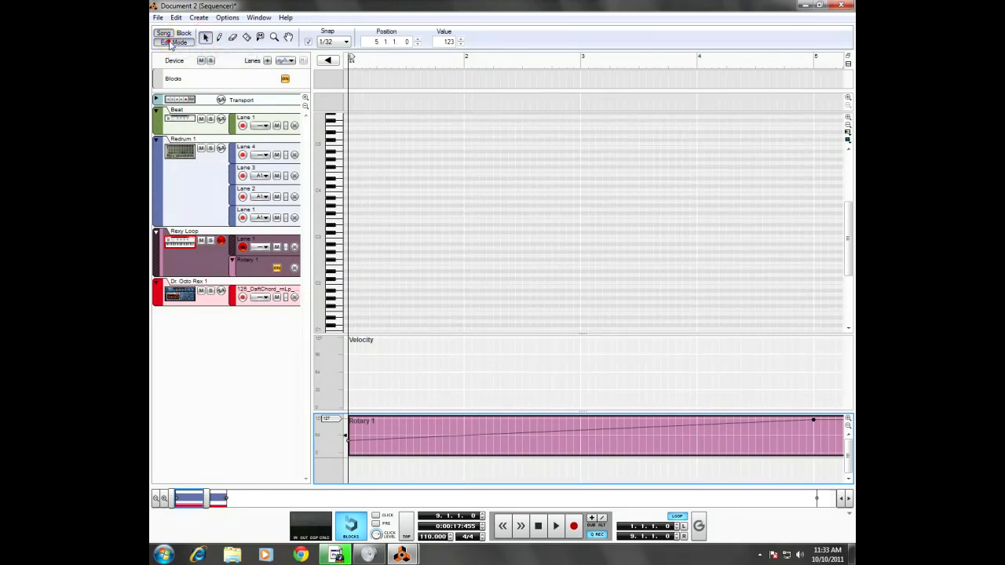
Step: Leave Edit Mode and shorten the Rotary 1 automation clip to four bars
{"action": "left_click", "coordinate": [170, 43]}
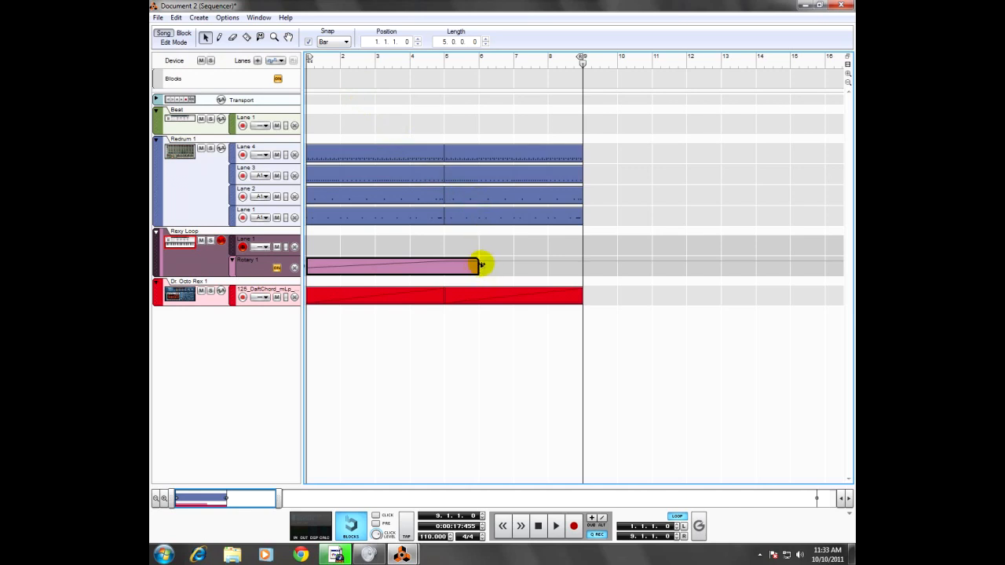
{"action": "left_click_drag", "start_coordinate": [480, 265], "coordinate": [444, 264]}
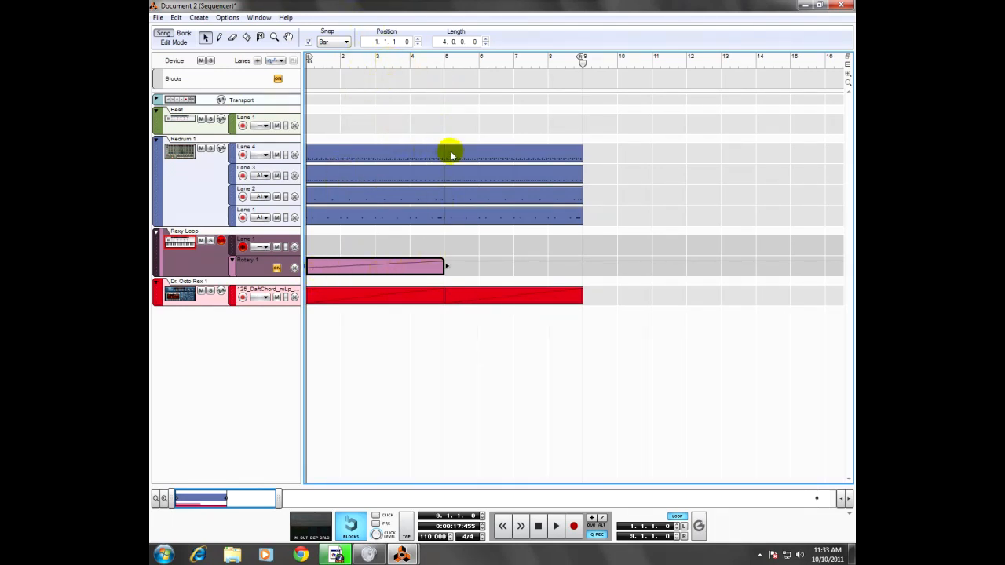
Step: Play the eight bars from the start, stop, and return the song position to bar 1
{"action": "left_click_drag", "start_coordinate": [583, 65], "coordinate": [280, 62]}
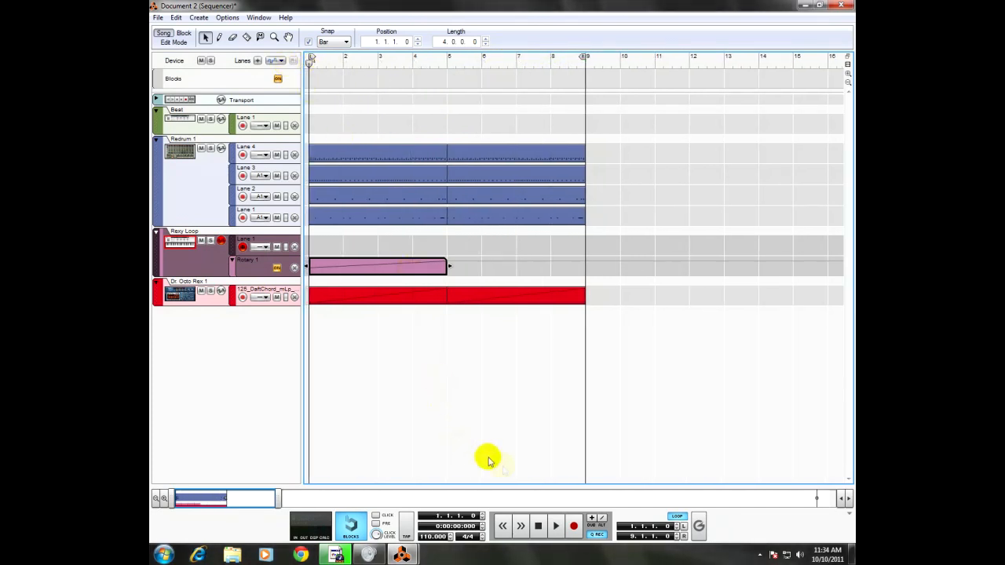
{"action": "left_click", "coordinate": [554, 525]}
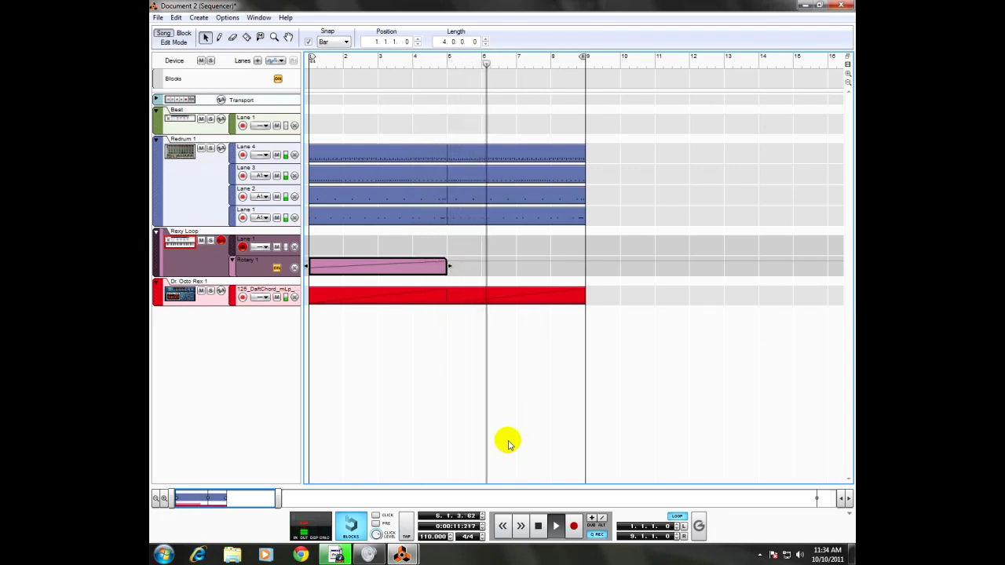
{"action": "left_click", "coordinate": [538, 526]}
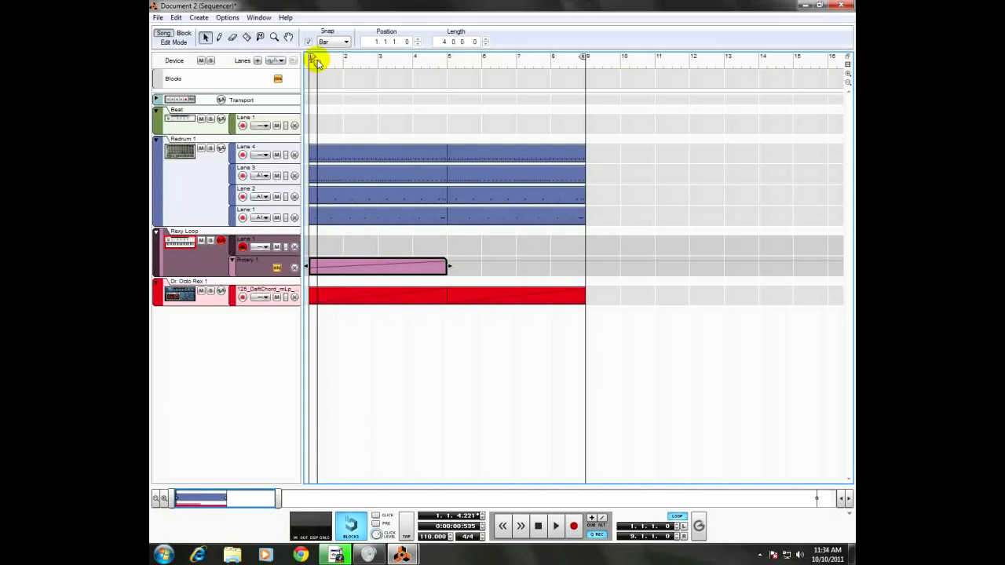
{"action": "left_click", "coordinate": [316, 63]}
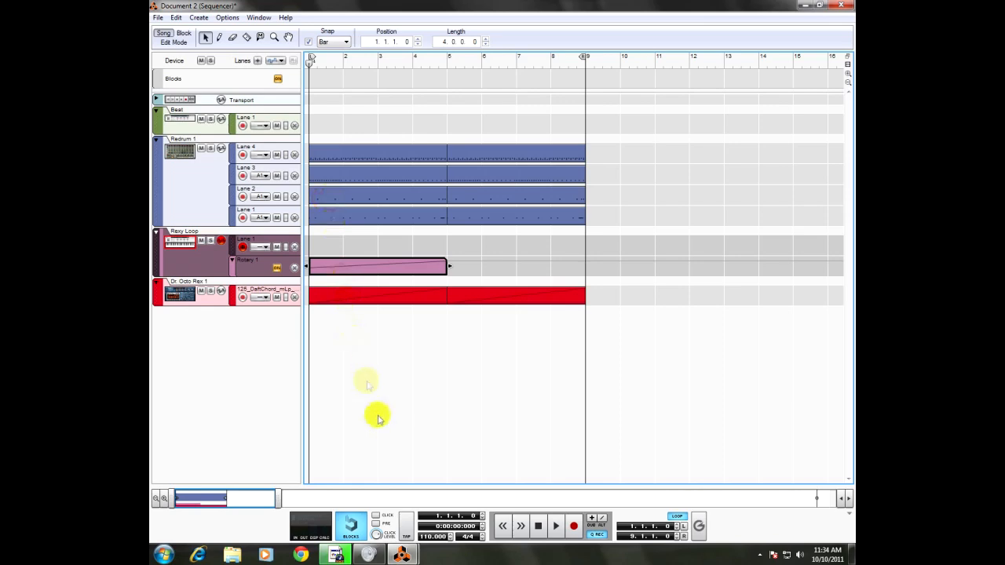
Step: Bring the rack window forward and add an MClass Equalizer and an MClass Maximizer after Dr. Octo Rex in the Rexy Loop Combinator
{"action": "key", "text": "alt+Tab"}
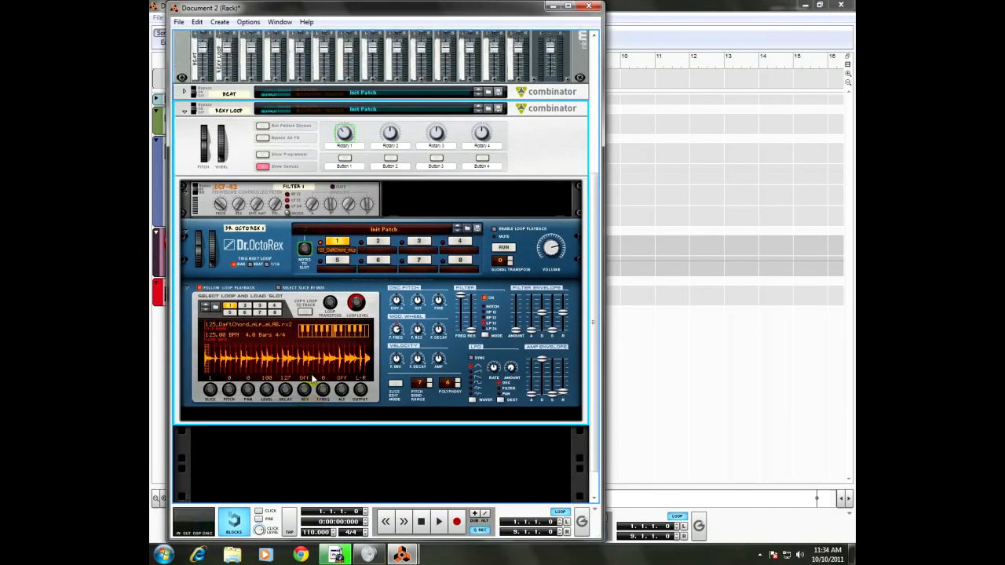
{"action": "left_click", "coordinate": [551, 218]}
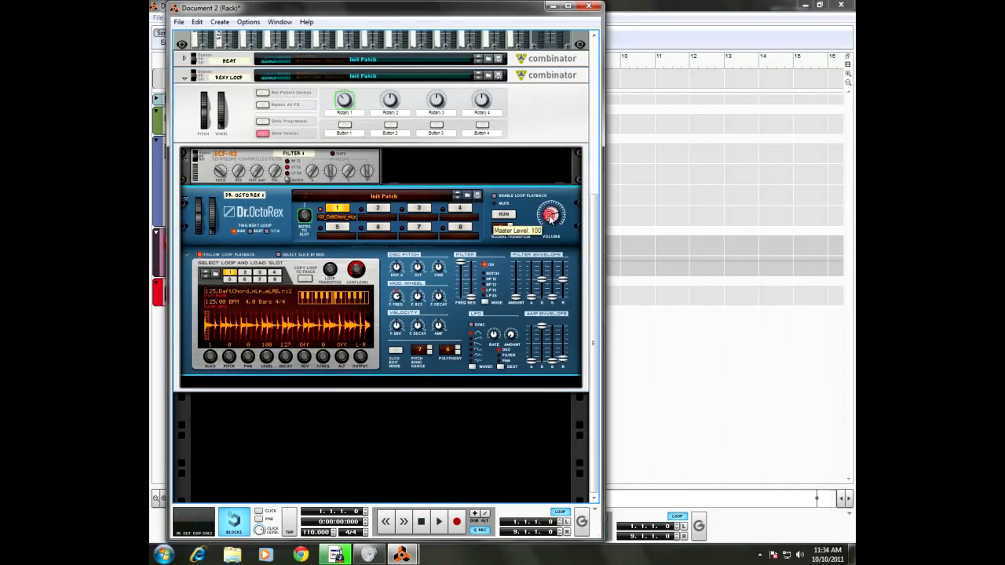
{"action": "right_click", "coordinate": [186, 311]}
{"action": "mouse_move", "coordinate": [196, 307]}
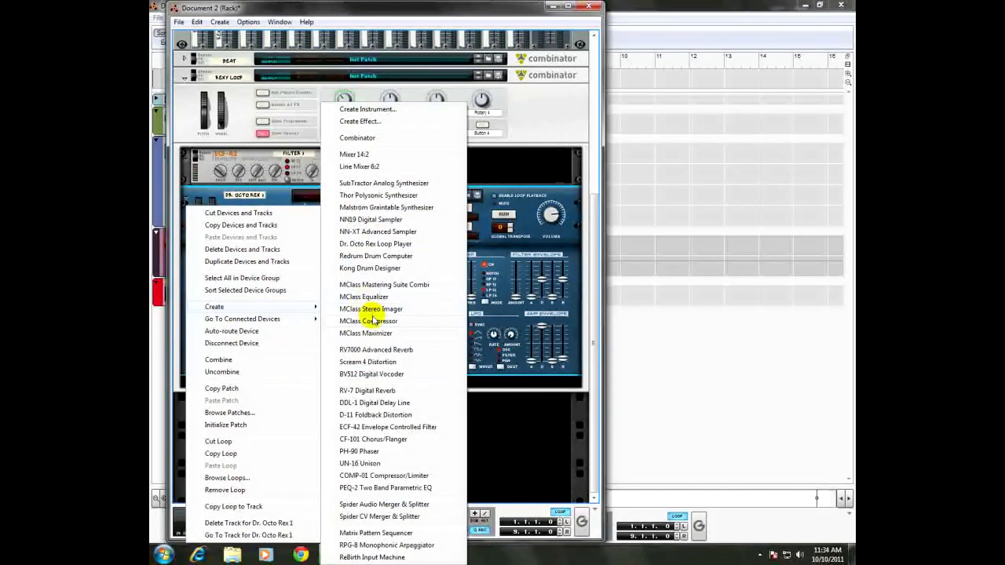
{"action": "left_click", "coordinate": [375, 299]}
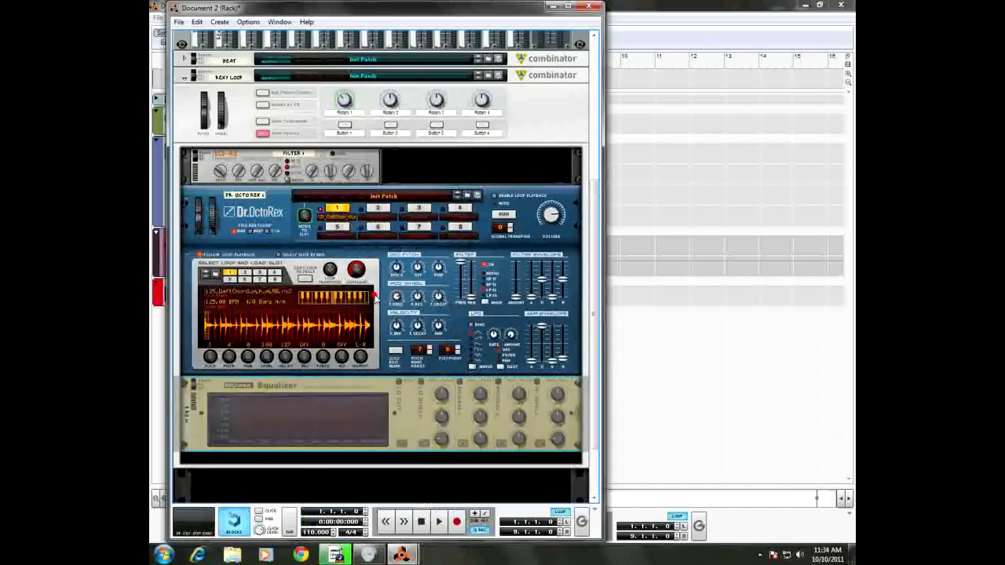
{"action": "right_click", "coordinate": [190, 314]}
{"action": "mouse_move", "coordinate": [259, 307]}
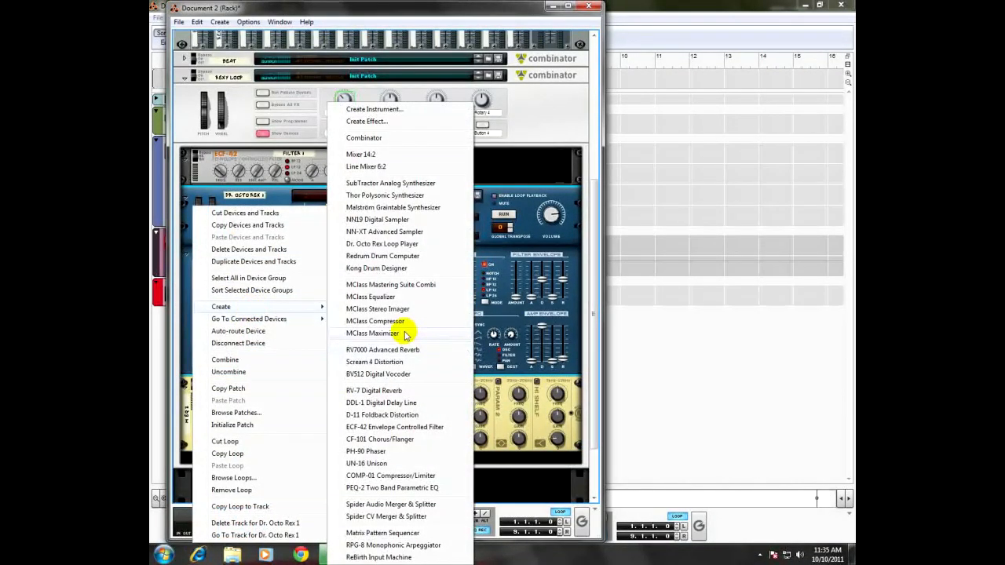
{"action": "left_click", "coordinate": [402, 333]}
Step: Examine the rear cabling from Dr. Octo Rex through the Maximizer, Equalizer and ECF-42, and return to the rack front
{"action": "key", "text": "Tab"}
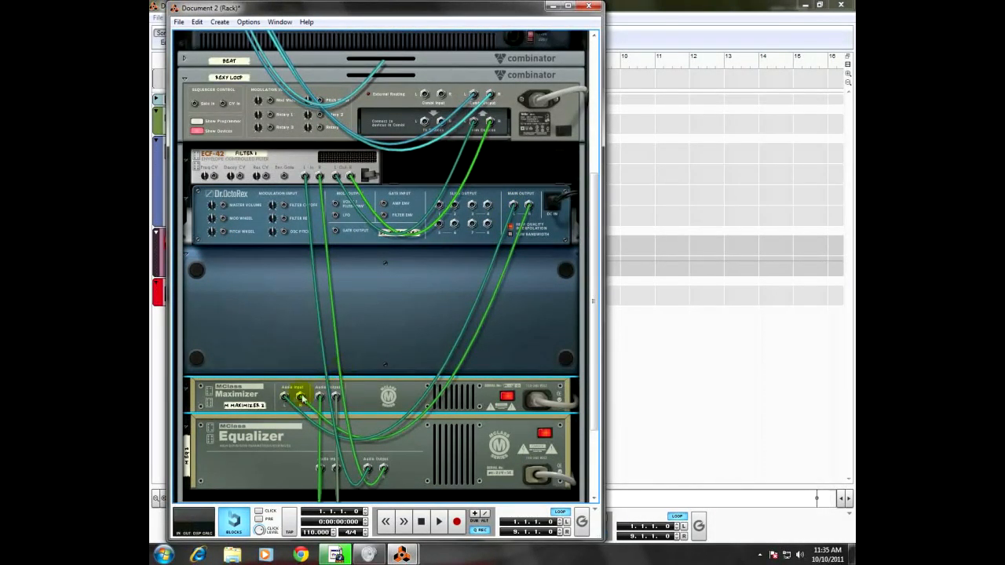
{"action": "scroll", "coordinate": [353, 401], "scroll_direction": "down", "scroll_amount": 2}
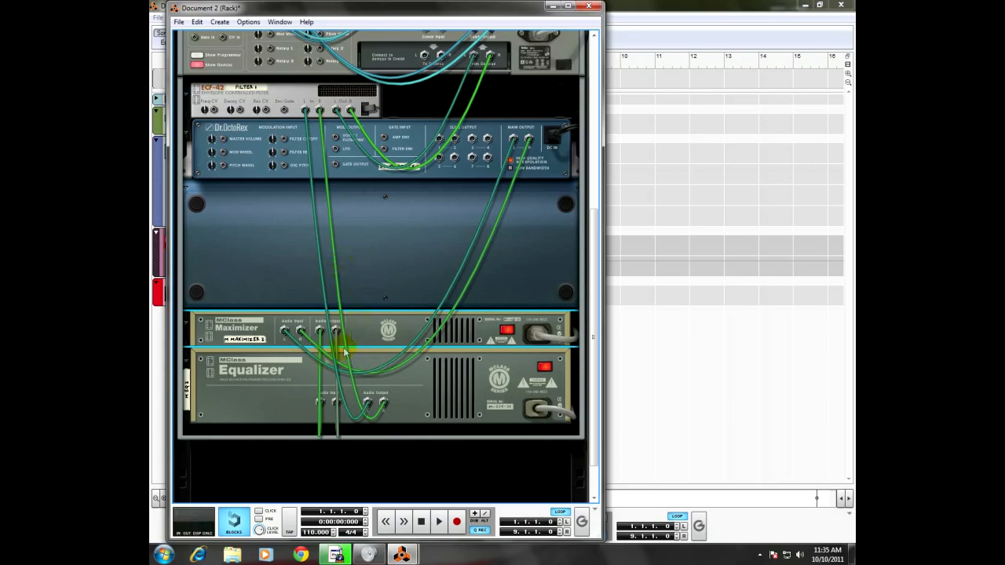
{"action": "scroll", "coordinate": [311, 137], "scroll_direction": "up", "scroll_amount": 2}
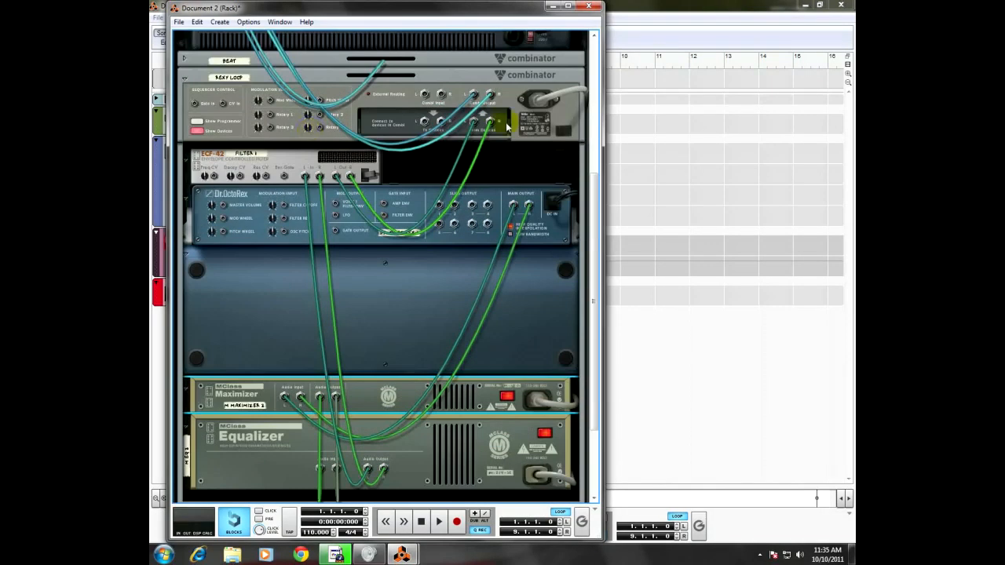
{"action": "key", "text": "Tab"}
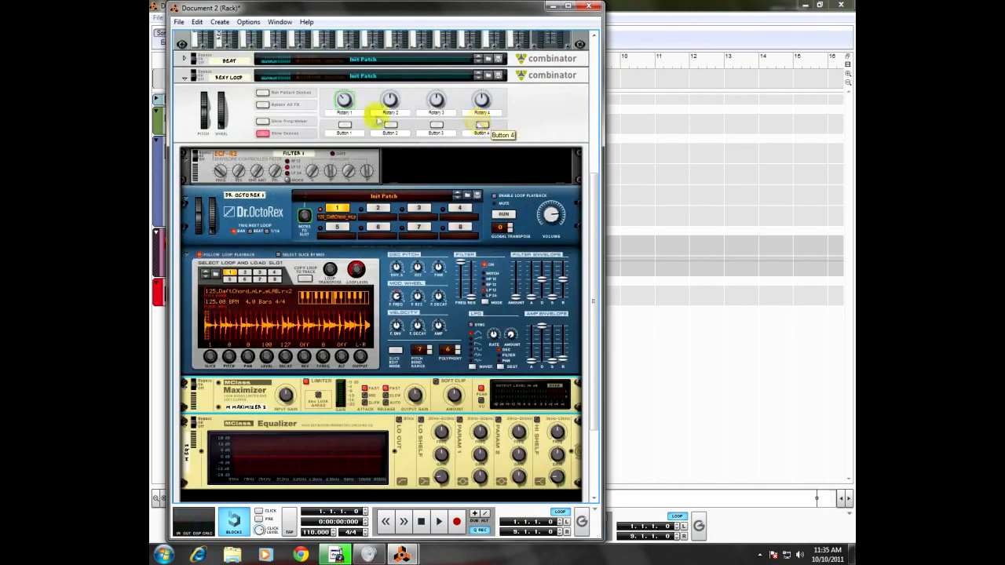
Step: Start playback and solo the Rexy Loop channel on the mixer
{"action": "scroll", "coordinate": [477, 127], "scroll_direction": "down", "scroll_amount": 2}
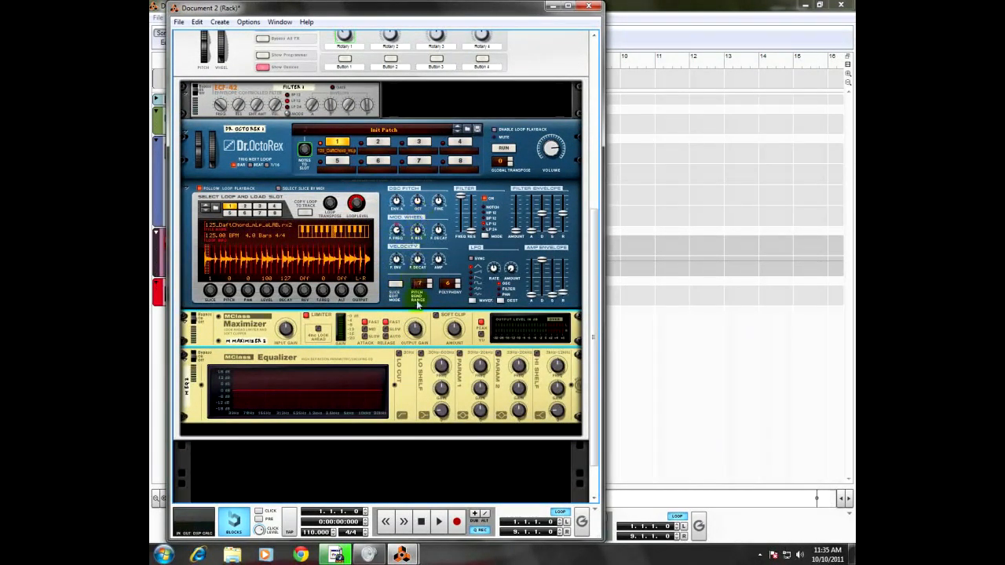
{"action": "left_click", "coordinate": [439, 521]}
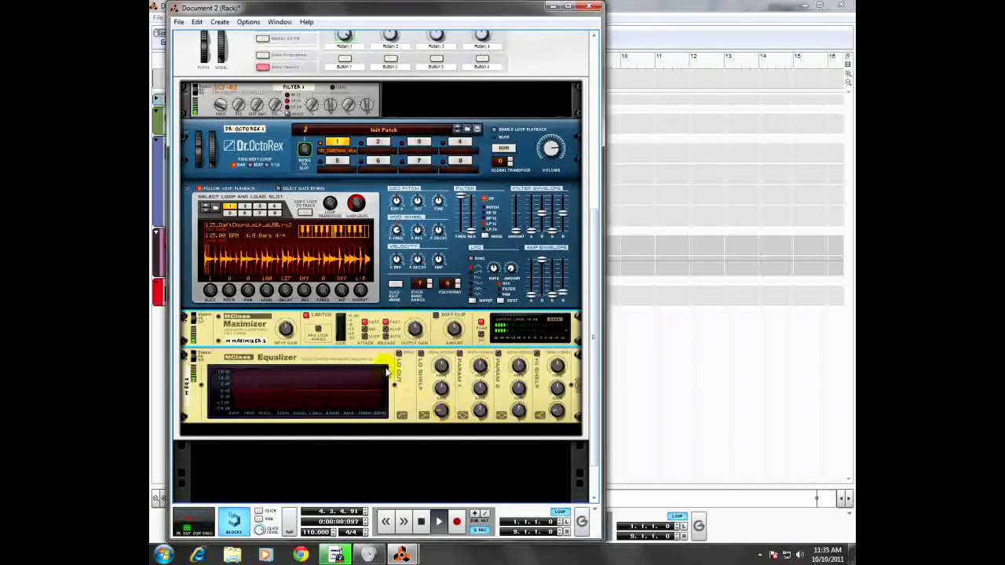
{"action": "scroll", "coordinate": [383, 377], "scroll_direction": "up", "scroll_amount": 3}
{"action": "scroll", "coordinate": [382, 377], "scroll_direction": "up", "scroll_amount": 3}
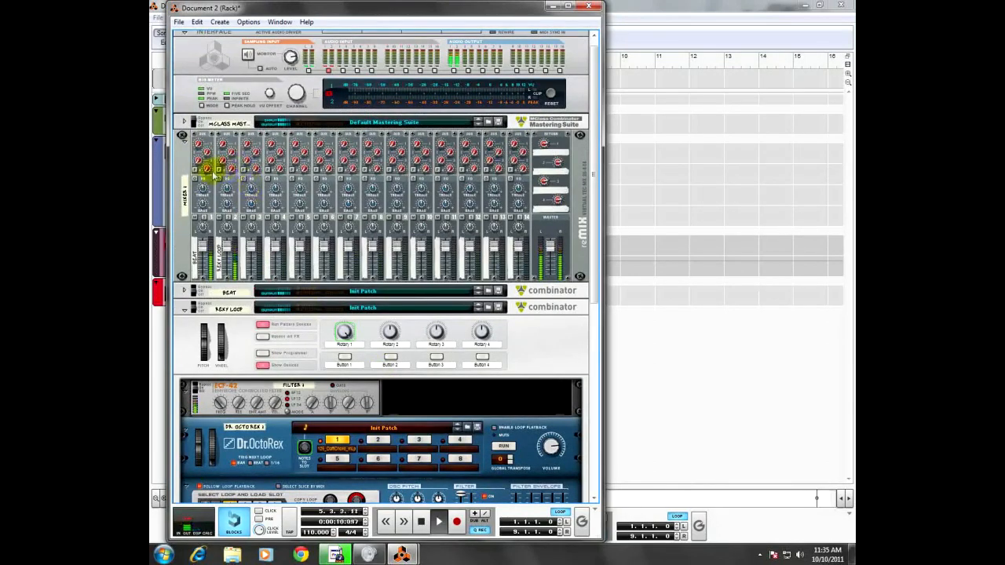
{"action": "left_click", "coordinate": [226, 220]}
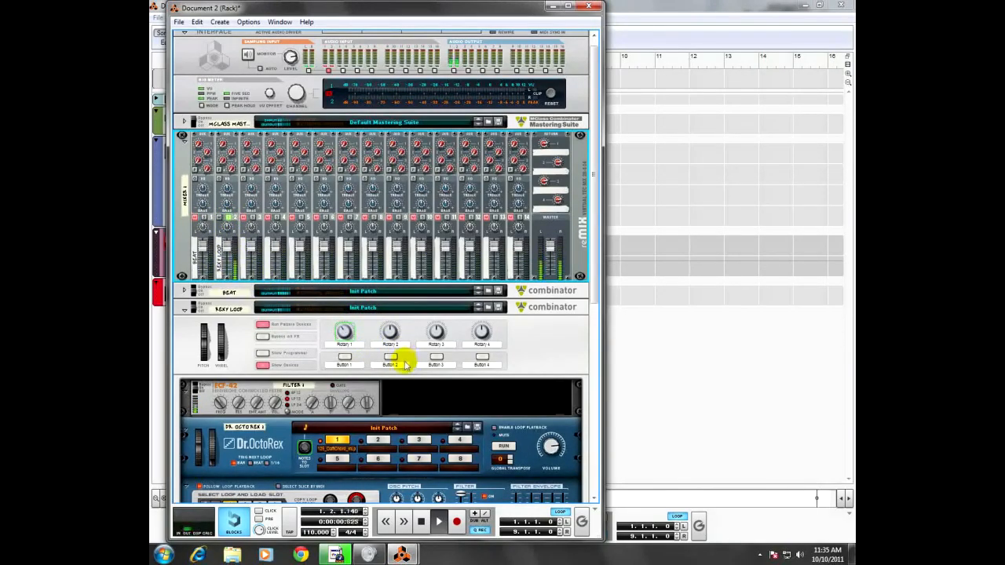
Step: Enable the MClass Equalizer's low shelf band, lower its frequency to about 92.5 Hz, cut its gain and adjust its Q
{"action": "scroll", "coordinate": [276, 289], "scroll_direction": "down", "scroll_amount": 10}
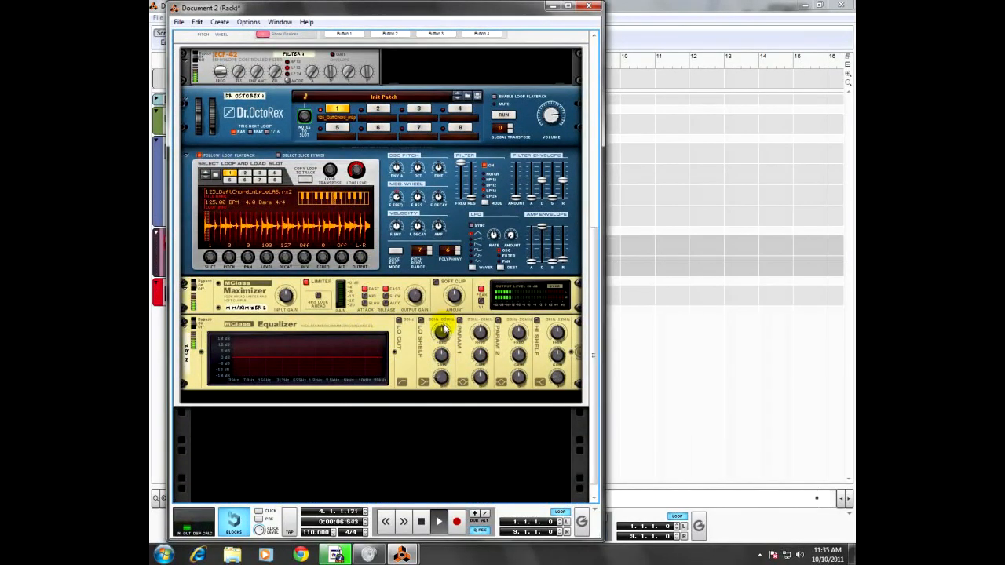
{"action": "left_click", "coordinate": [285, 301]}
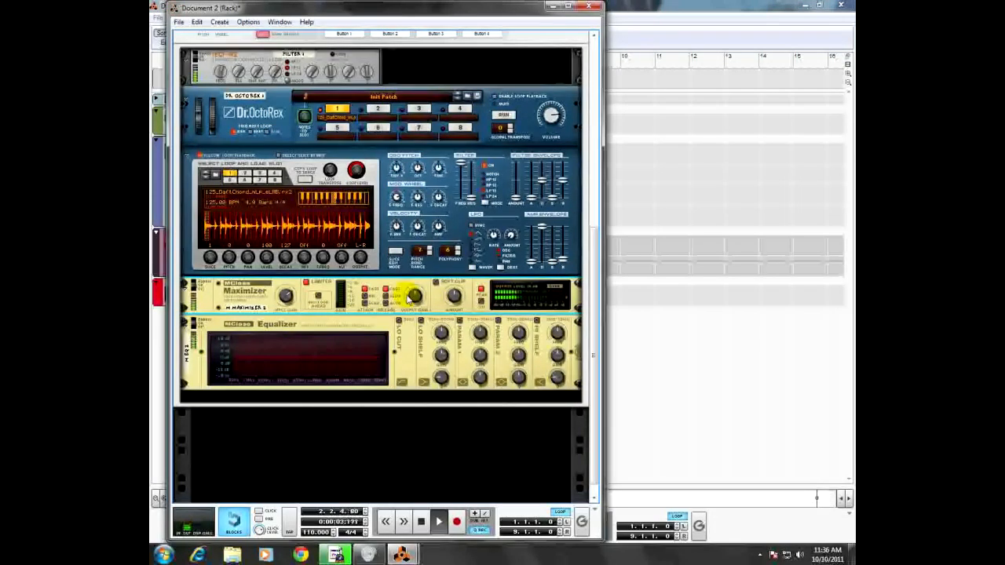
{"action": "mouse_move", "coordinate": [413, 299]}
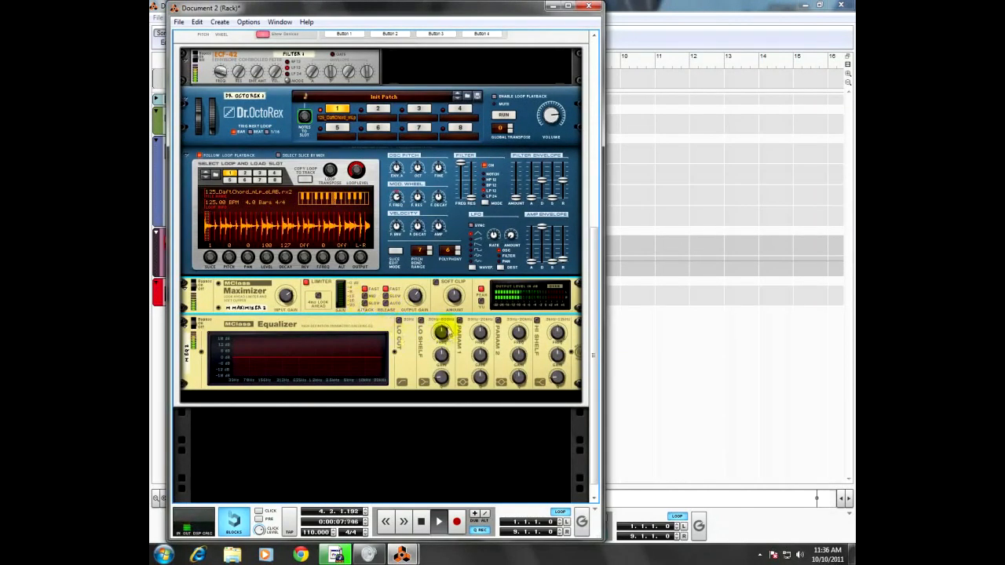
{"action": "left_click", "coordinate": [420, 321]}
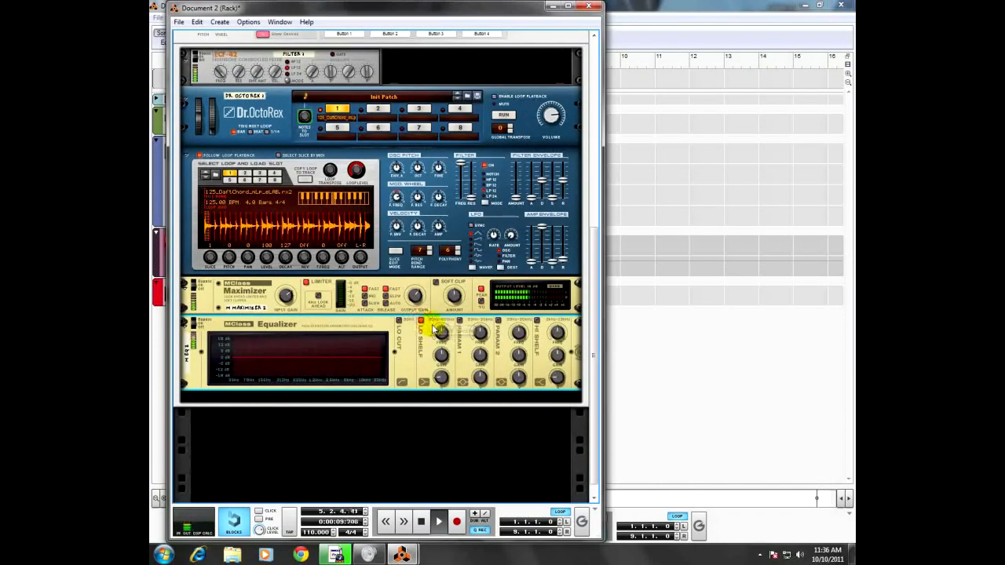
{"action": "left_click", "coordinate": [443, 333]}
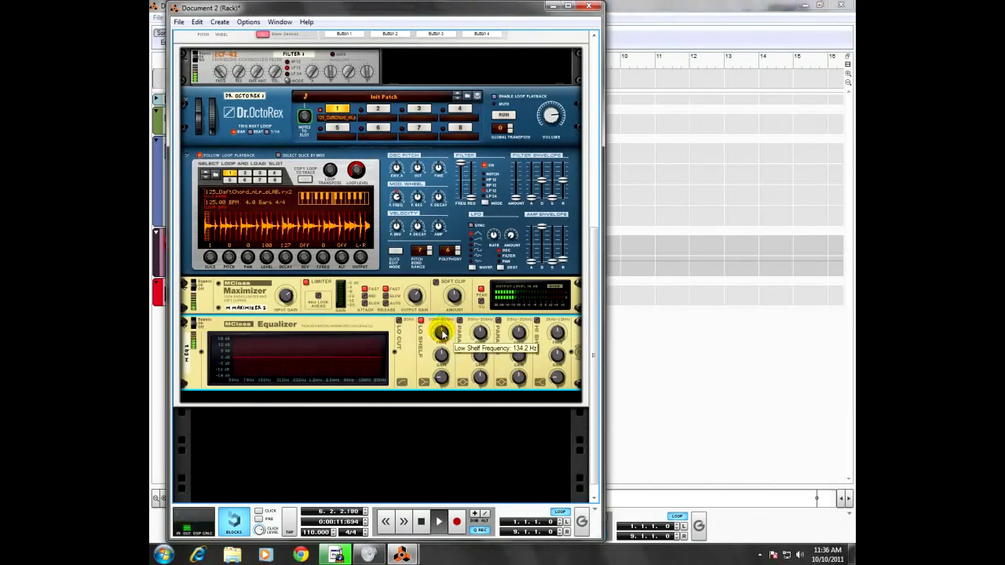
{"action": "left_click_drag", "start_coordinate": [443, 334], "coordinate": [448, 383]}
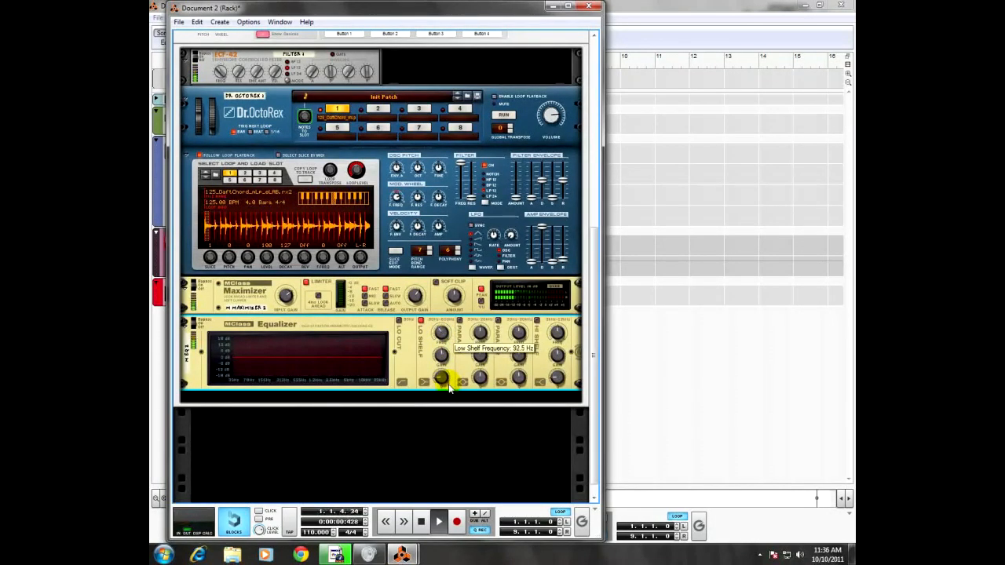
{"action": "left_click_drag", "start_coordinate": [443, 355], "coordinate": [447, 400]}
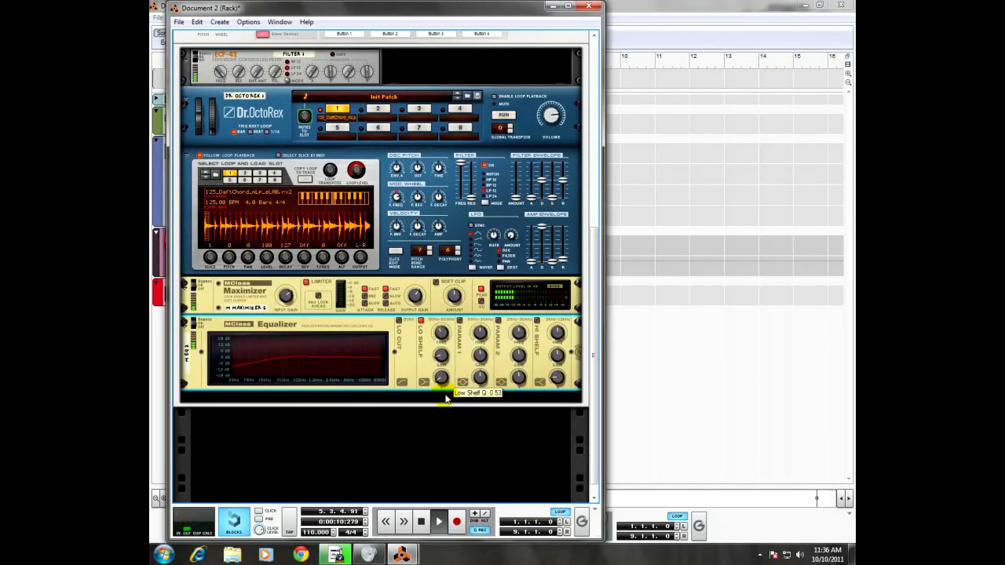
{"action": "left_click_drag", "start_coordinate": [443, 409], "coordinate": [442, 339]}
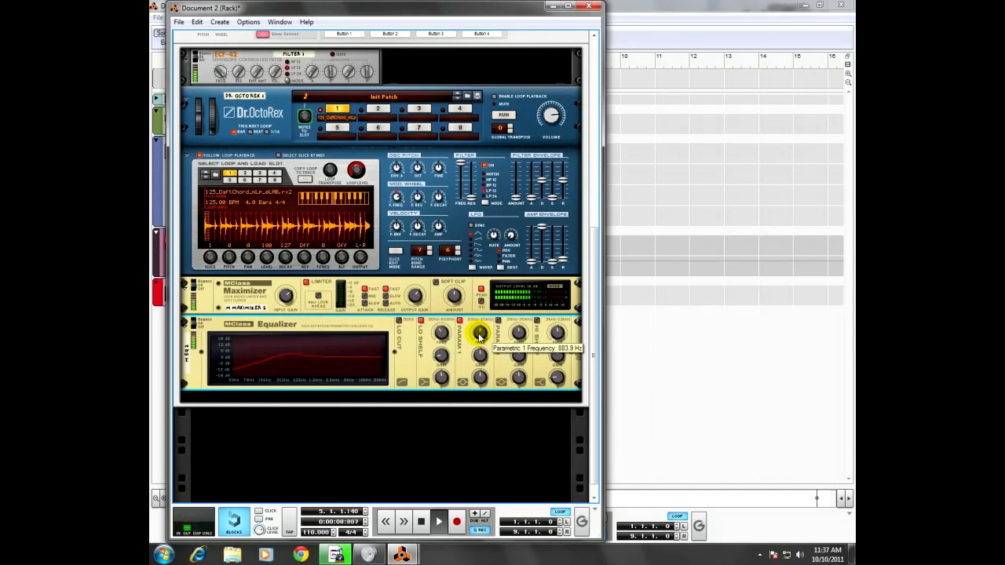
Step: Adjust the frequency, gain and Q of the Equalizer's Param 1 band to give the loop's midrange a gentle boost
{"action": "left_click_drag", "start_coordinate": [479, 337], "coordinate": [482, 328]}
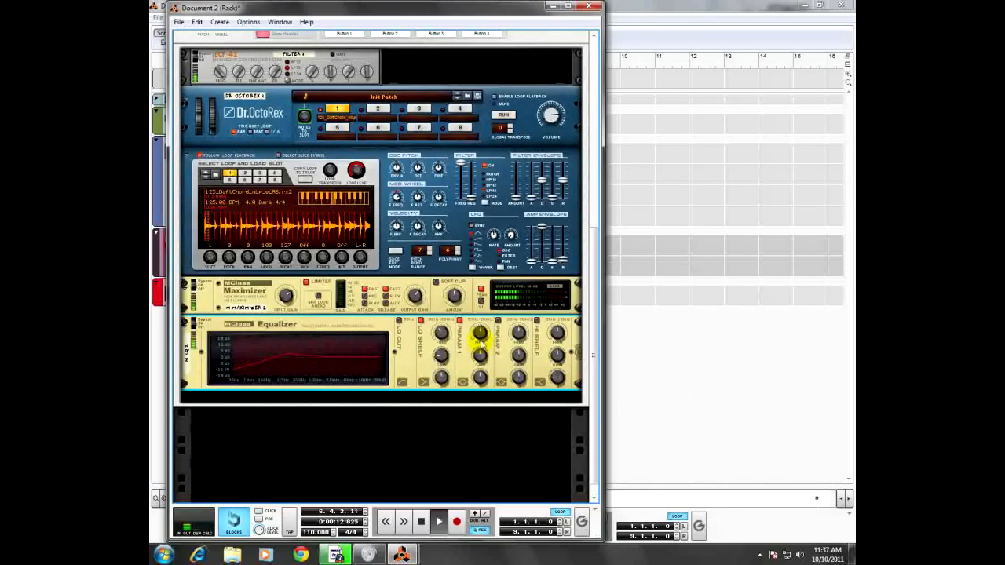
{"action": "left_click_drag", "start_coordinate": [480, 333], "coordinate": [480, 347]}
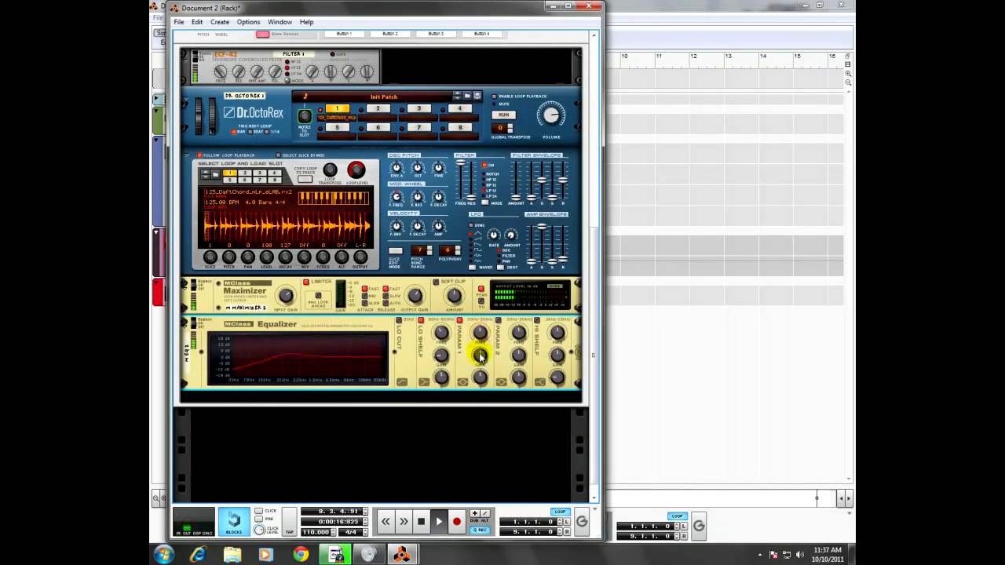
{"action": "left_click_drag", "start_coordinate": [480, 354], "coordinate": [479, 333]}
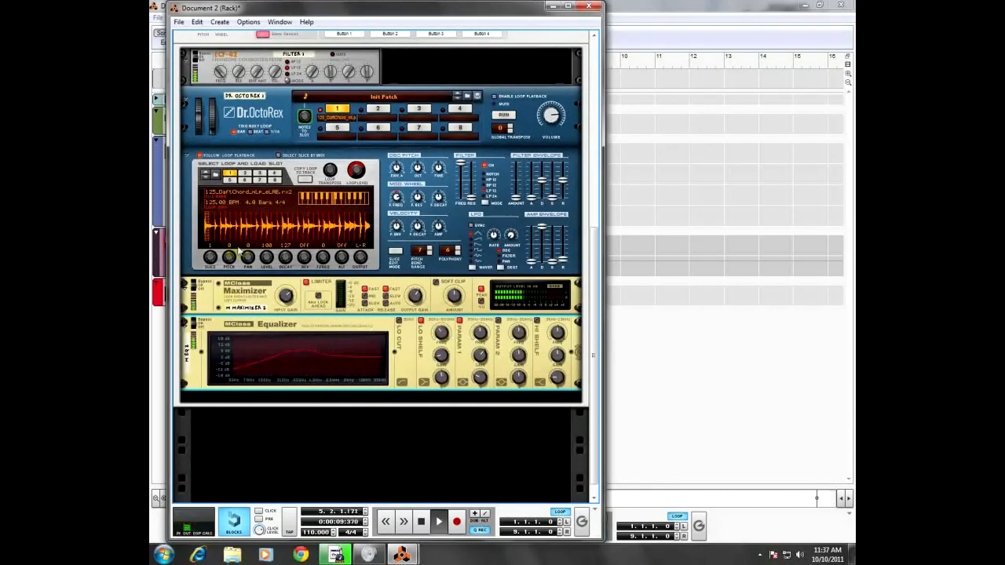
Step: Turn off solo on the mixer's Rexy Loop channel, listen to the full mix, and stop playback
{"action": "scroll", "coordinate": [302, 339], "scroll_direction": "up", "scroll_amount": 3}
{"action": "left_click", "coordinate": [306, 336]}
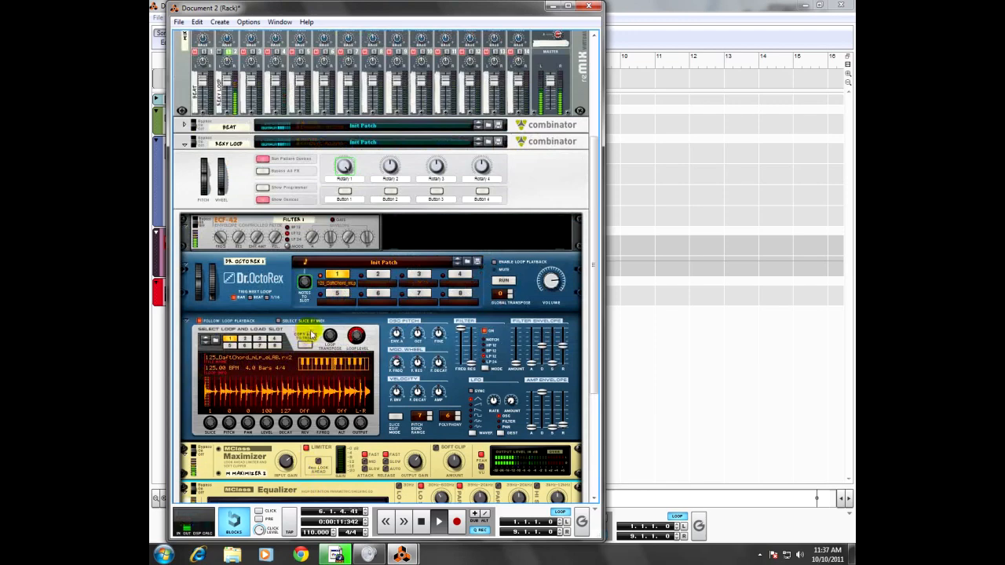
{"action": "scroll", "coordinate": [277, 249], "scroll_direction": "up", "scroll_amount": 1}
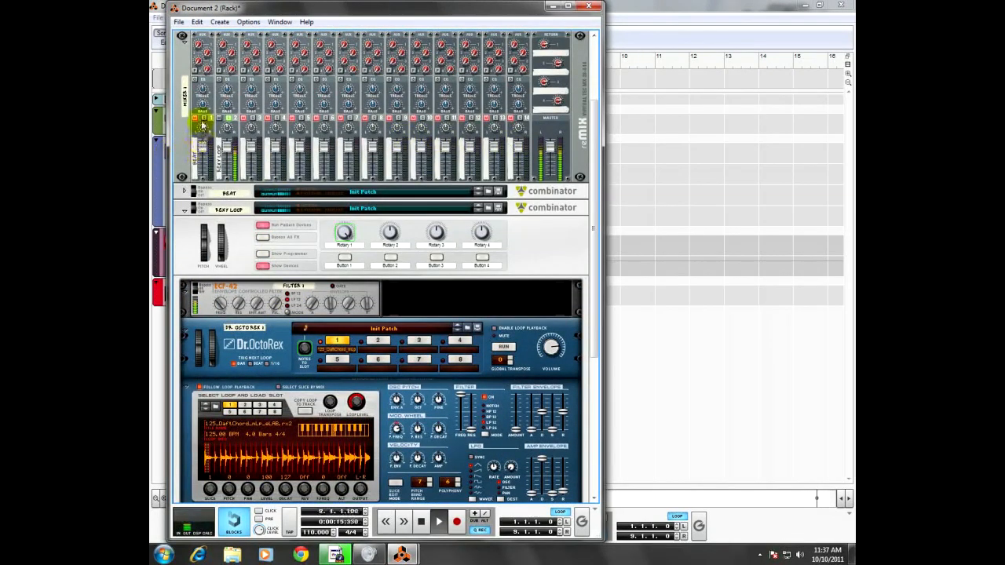
{"action": "left_click", "coordinate": [229, 118]}
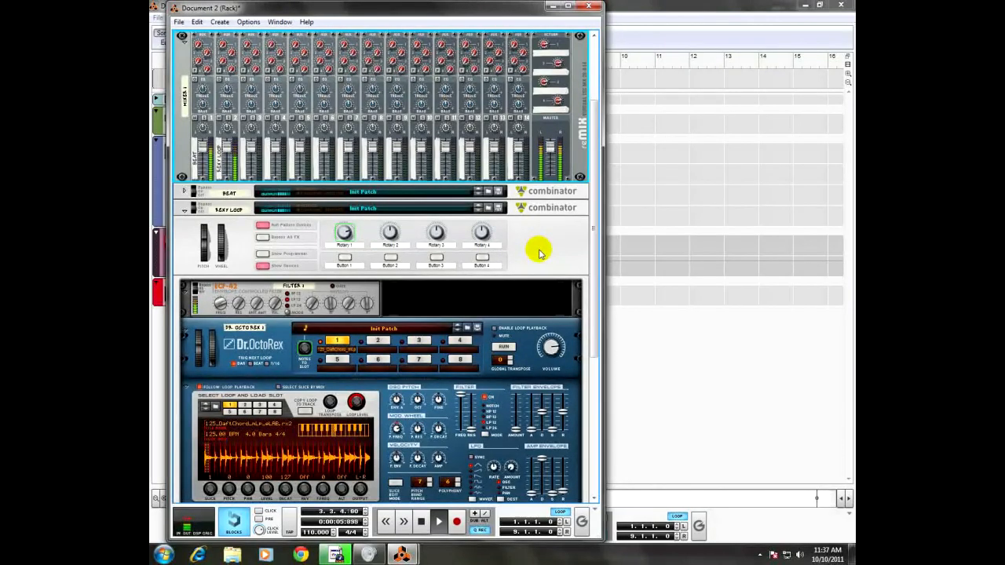
{"action": "left_click", "coordinate": [425, 525]}
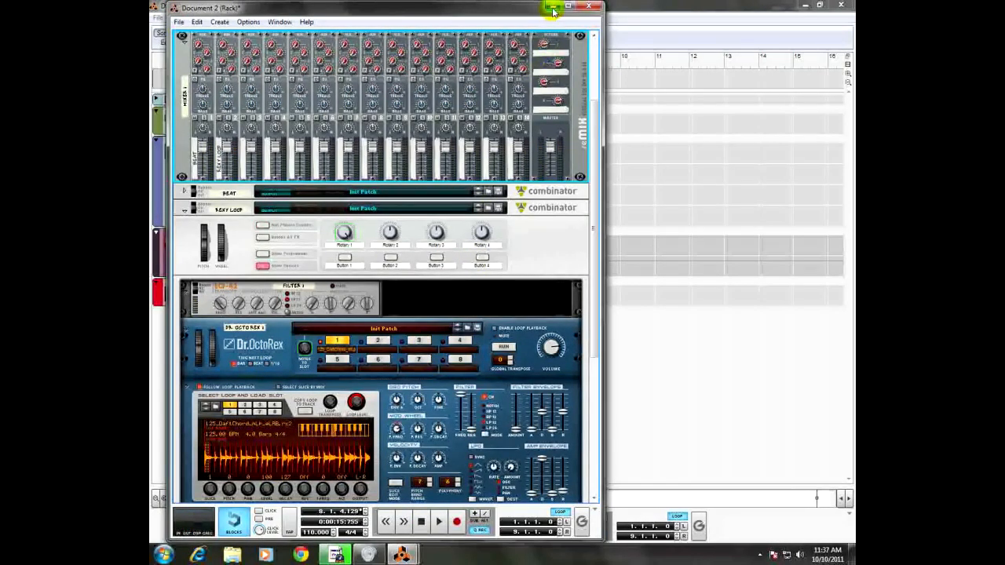
Step: Fold up the Rexy Loop Combinator and minimize the rack window to bring up the sequencer
{"action": "scroll", "coordinate": [463, 274], "scroll_direction": "down", "scroll_amount": 2}
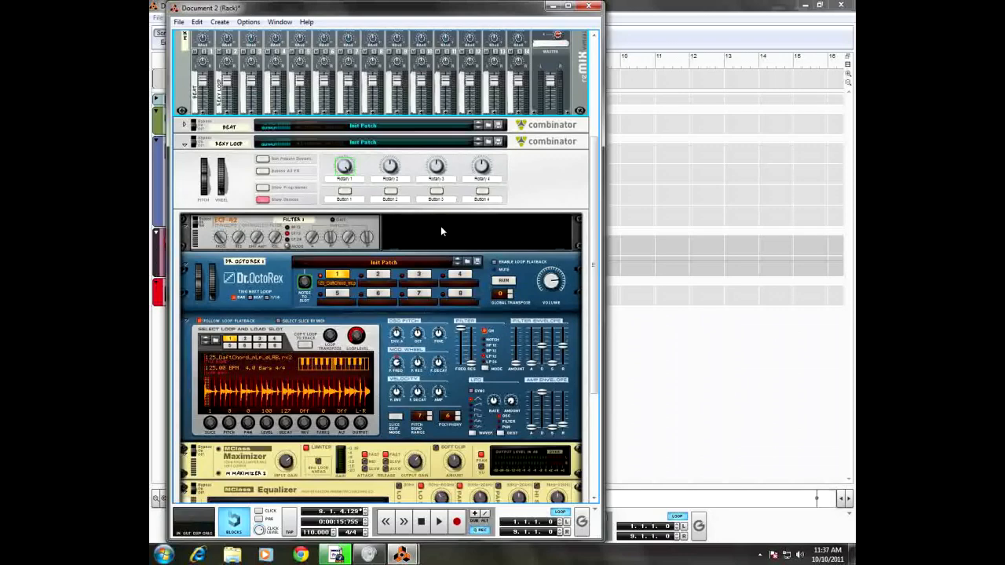
{"action": "scroll", "coordinate": [440, 226], "scroll_direction": "down", "scroll_amount": 2}
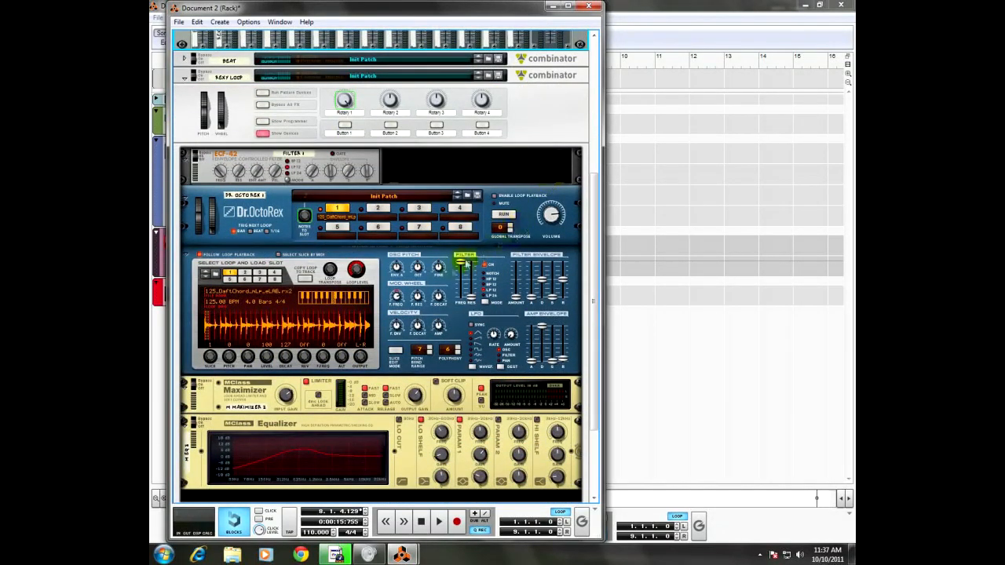
{"action": "scroll", "coordinate": [429, 271], "scroll_direction": "down", "scroll_amount": 1}
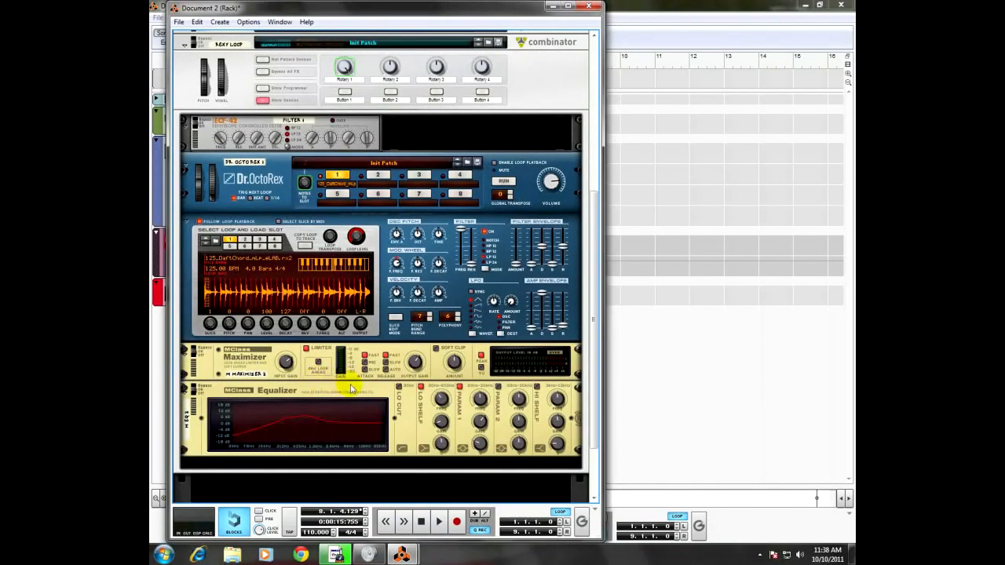
{"action": "scroll", "coordinate": [322, 381], "scroll_direction": "up", "scroll_amount": 2}
{"action": "scroll", "coordinate": [334, 386], "scroll_direction": "down", "scroll_amount": 1}
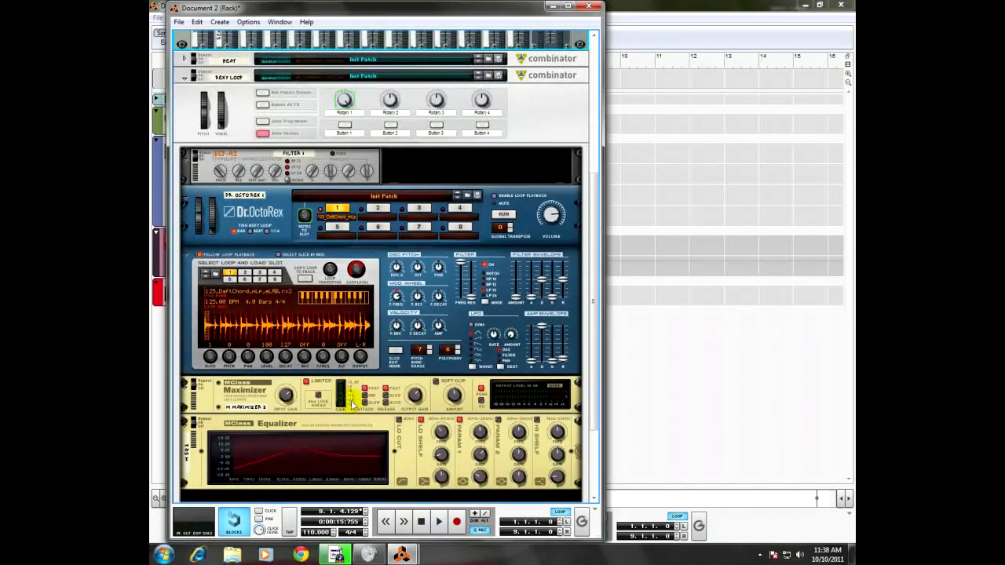
{"action": "scroll", "coordinate": [352, 402], "scroll_direction": "up", "scroll_amount": 5}
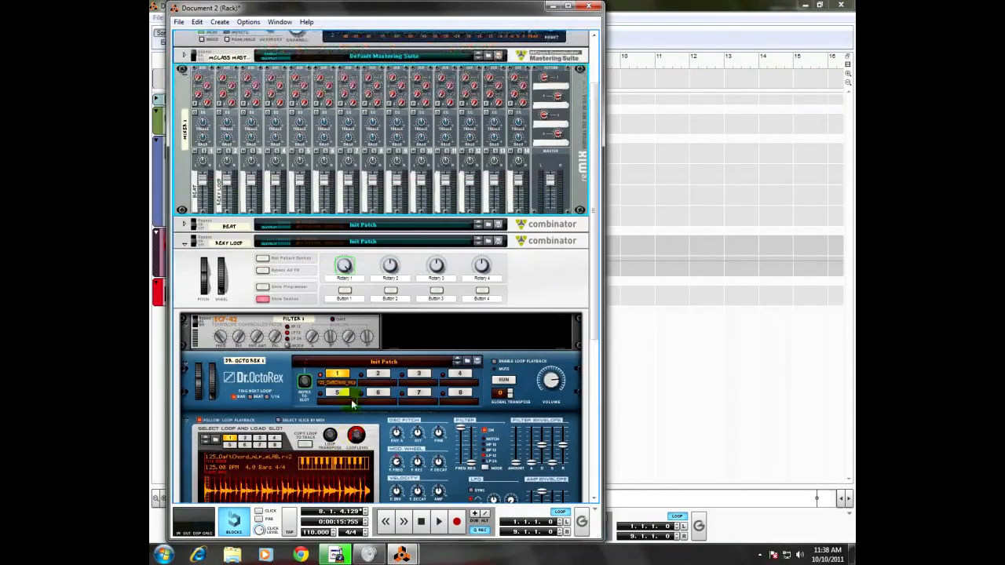
{"action": "left_click", "coordinate": [184, 243]}
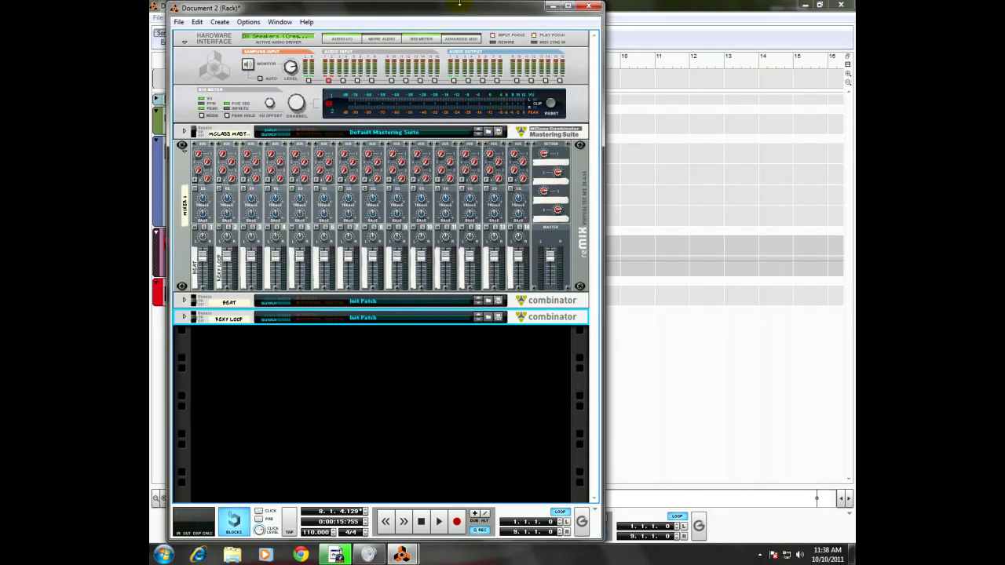
{"action": "left_click", "coordinate": [557, 6]}
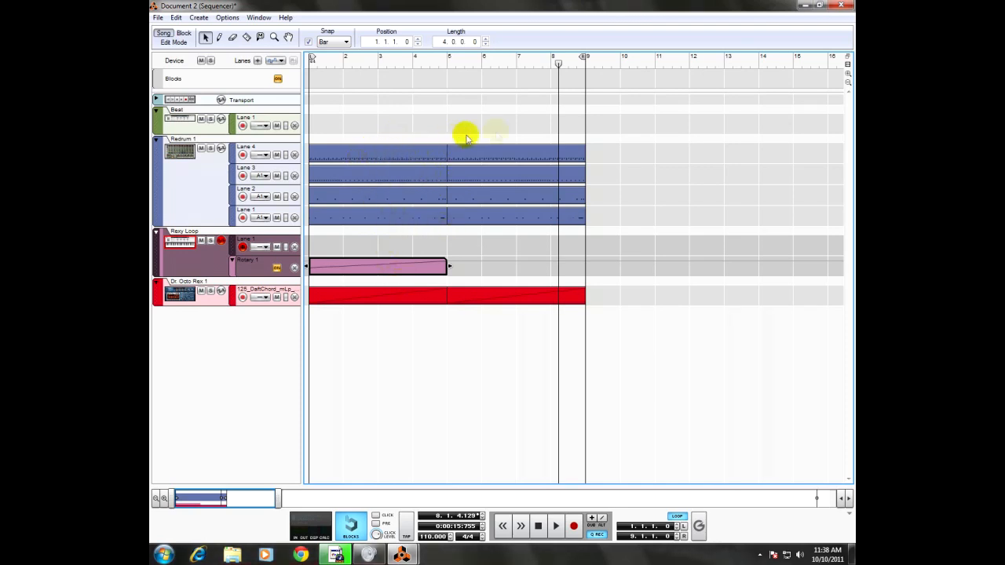
Step: Move the right loop locator to bar 2 and delete the first four-bar clips from Redrum Lanes 4 and 1
{"action": "left_click_drag", "start_coordinate": [582, 57], "coordinate": [357, 53]}
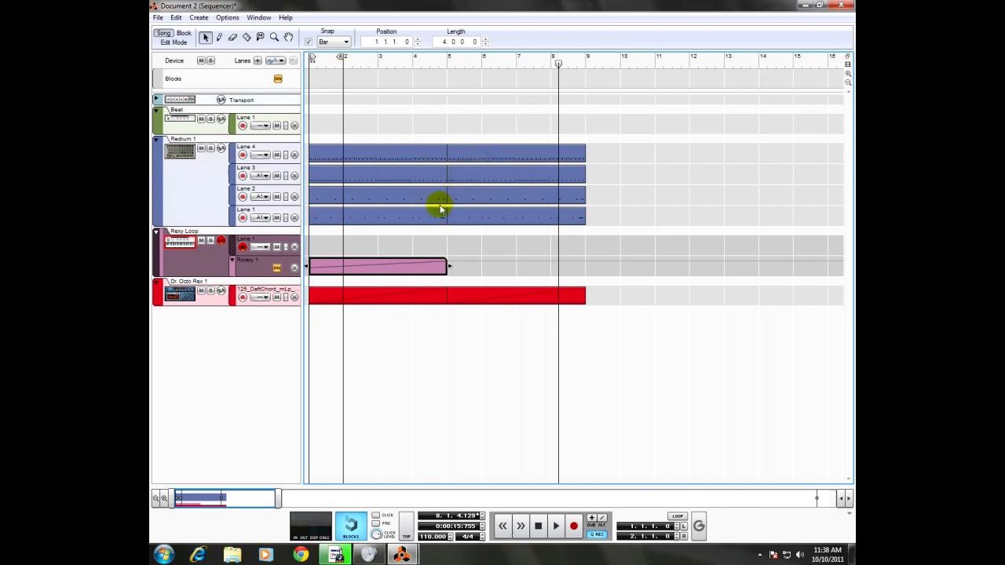
{"action": "left_click", "coordinate": [384, 154]}
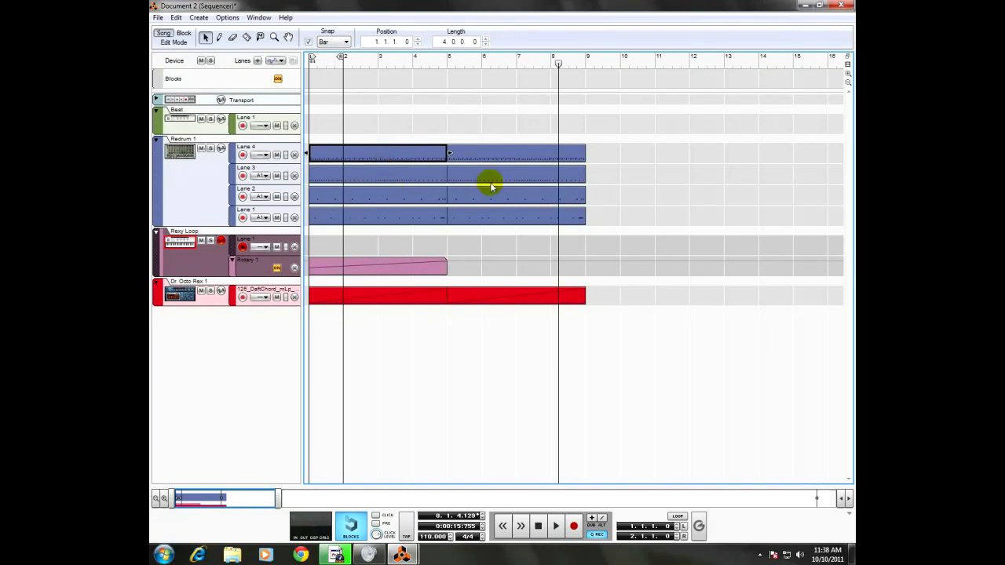
{"action": "key", "text": "Delete"}
{"action": "left_click", "coordinate": [359, 219]}
{"action": "key", "text": "Delete"}
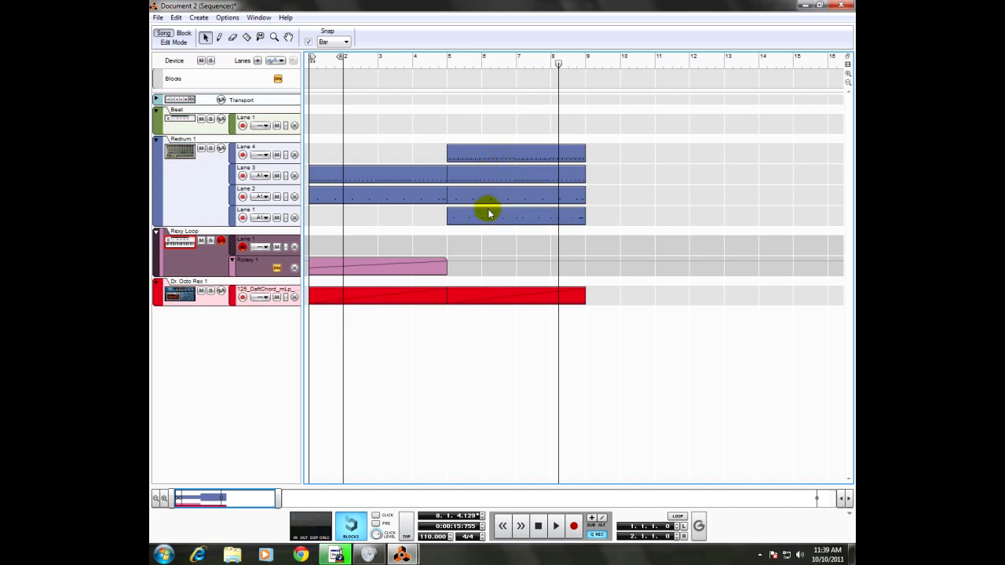
{"action": "left_click", "coordinate": [499, 157]}
{"action": "key", "text": "Delete"}
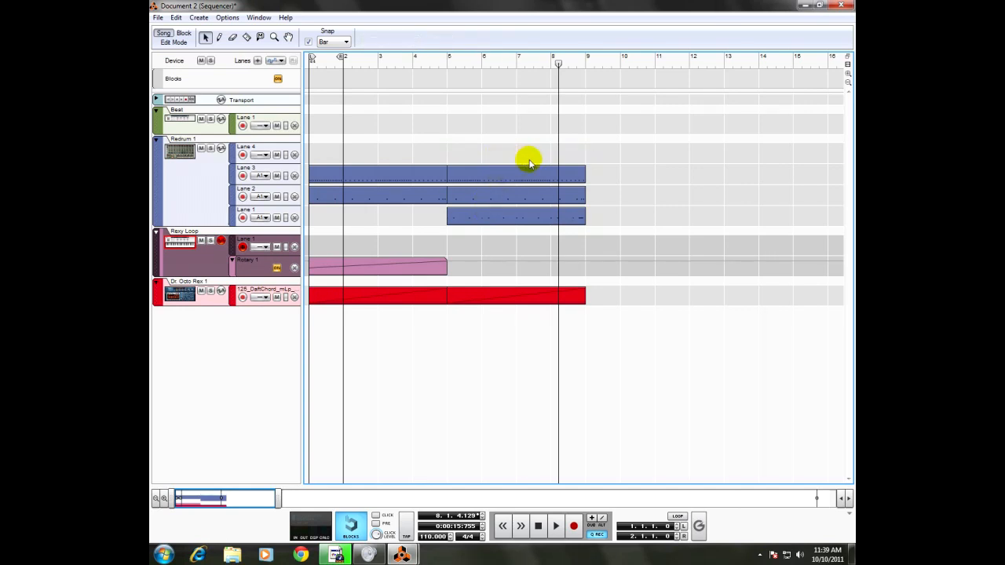
{"action": "key", "text": "ctrl+z"}
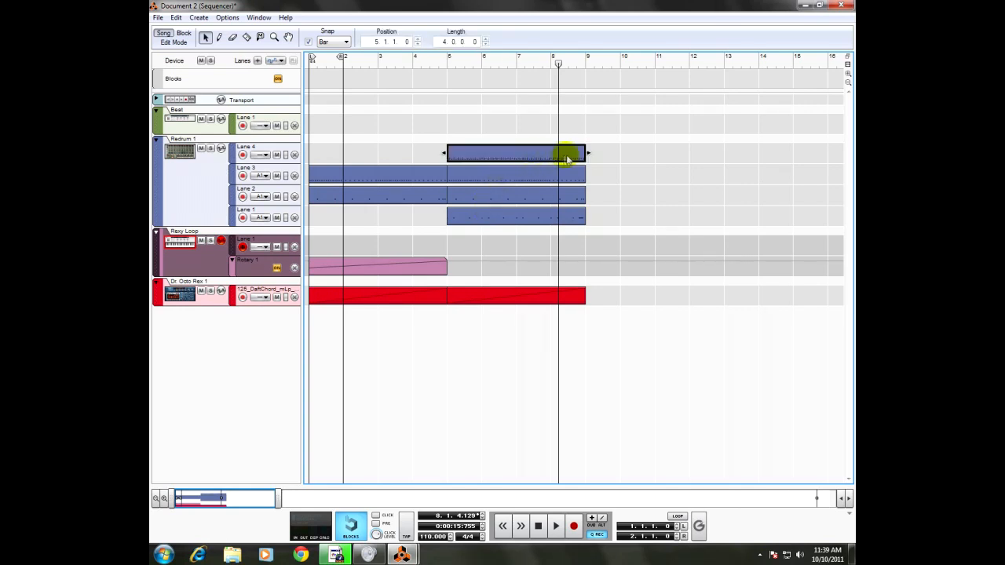
Step: Place a copy of the Redrum Lane 4 clip at bar 9 and delete the original at bar 5
{"action": "key", "text": "ctrl+d"}
{"action": "left_click", "coordinate": [513, 158]}
{"action": "key", "text": "Delete"}
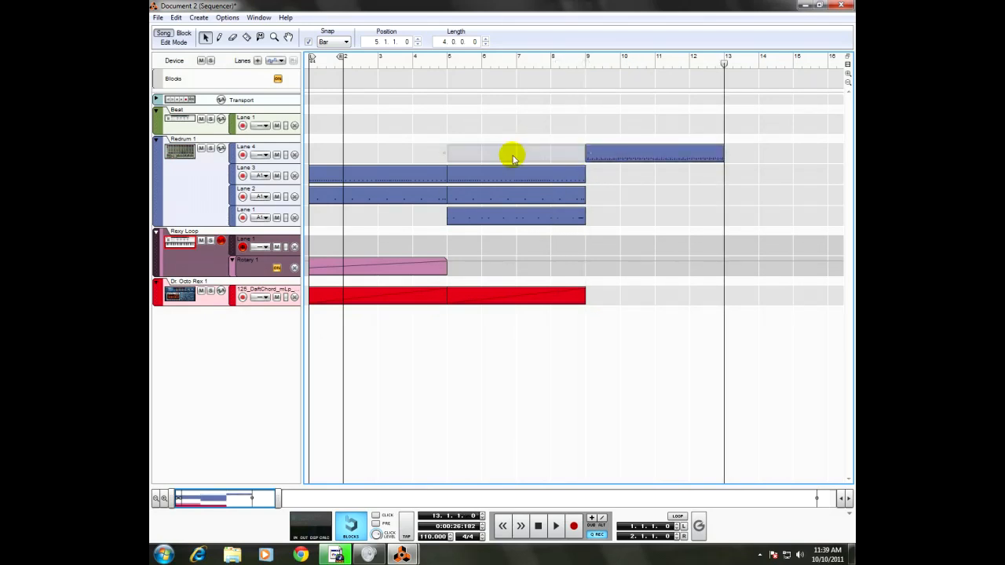
Step: Try to duplicate the four-bar clips starting at bar 5 on Redrum Lanes 1, 2 and 3
{"action": "left_click", "coordinate": [514, 214]}
{"action": "left_click", "coordinate": [518, 193], "text": "shift"}
{"action": "left_click", "coordinate": [520, 176], "text": "shift"}
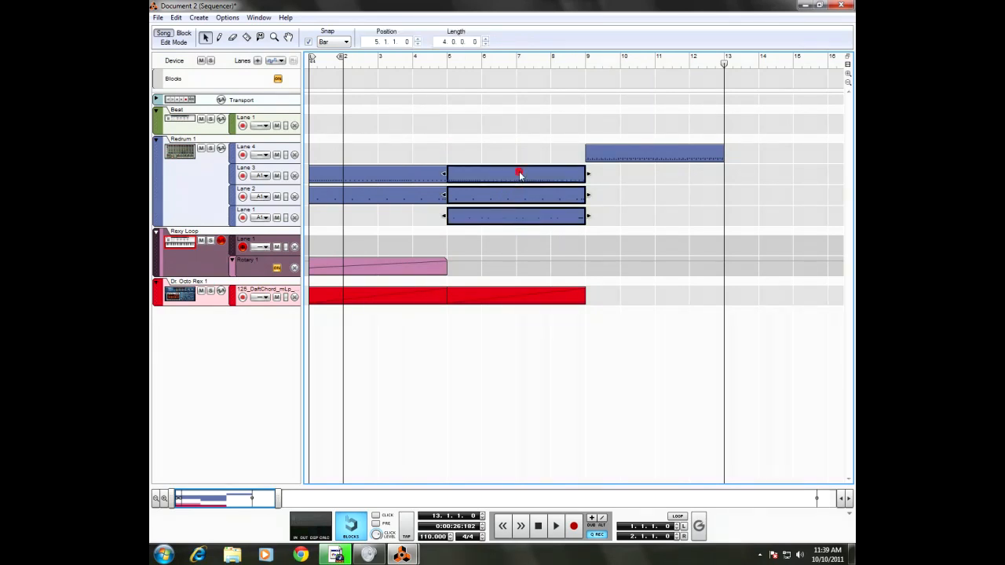
{"action": "key", "text": "ctrl+d"}
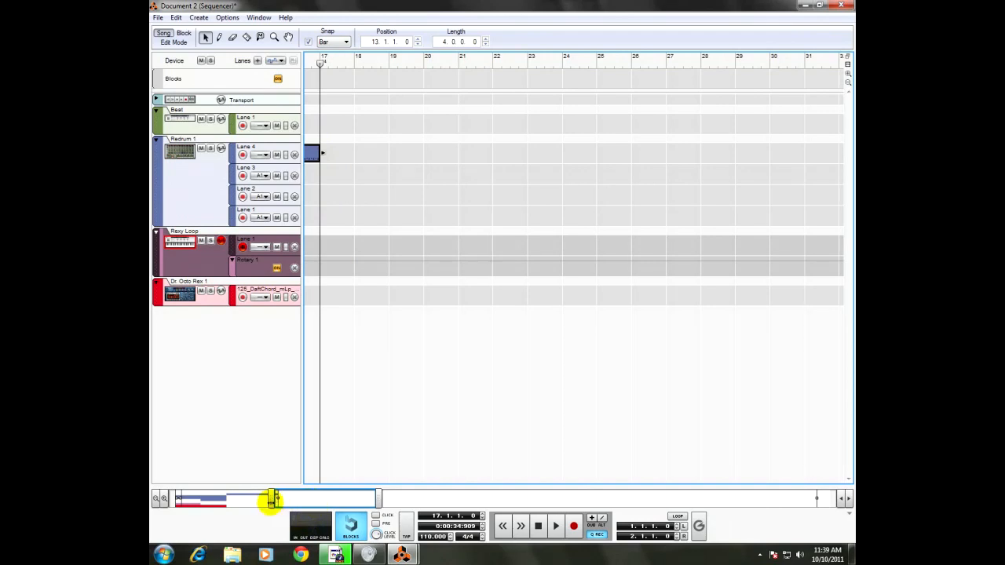
{"action": "left_click_drag", "start_coordinate": [271, 499], "coordinate": [177, 499]}
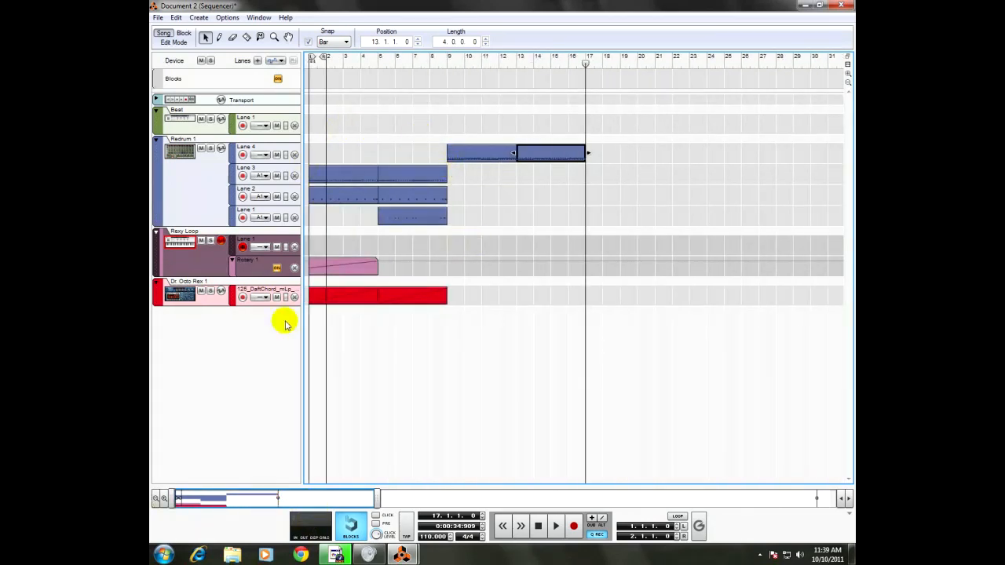
Step: Copy the Dr. Octo Rex clip at bar 5 and paste it twice, at bars 9 and 13
{"action": "left_click", "coordinate": [419, 299]}
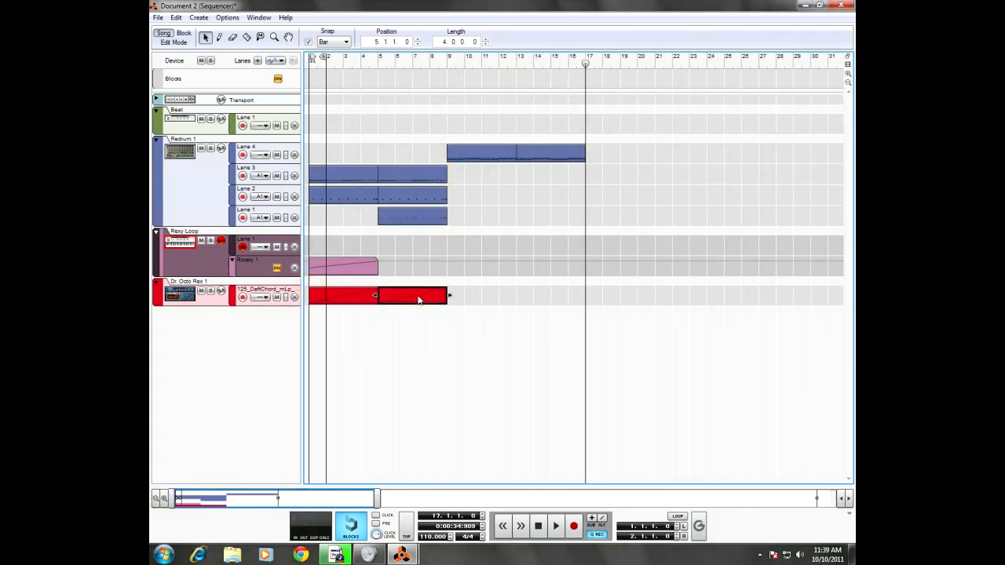
{"action": "key", "text": "ctrl+c"}
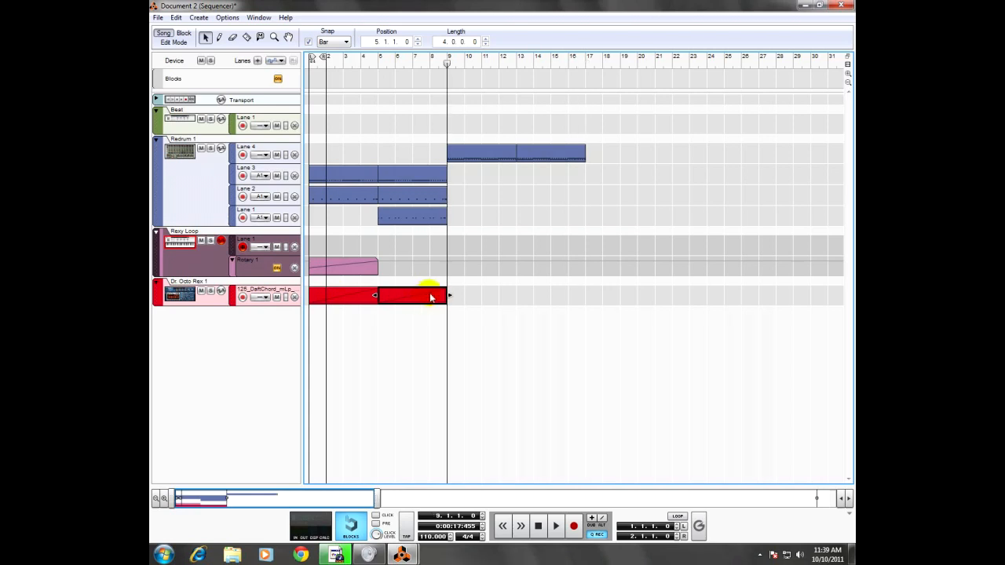
{"action": "key", "text": "ctrl+v"}
{"action": "key", "text": "ctrl+v"}
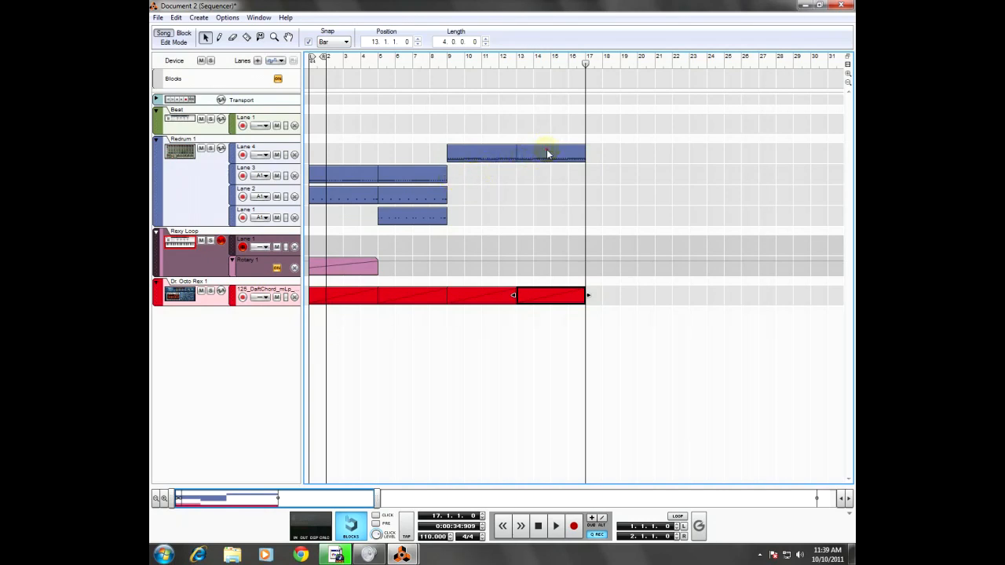
Step: Delete the Redrum Lane 4 clip at bar 13 and copy the bar 5 clips on Lanes 3, 2 and 1 to bar 9
{"action": "key", "text": "Delete"}
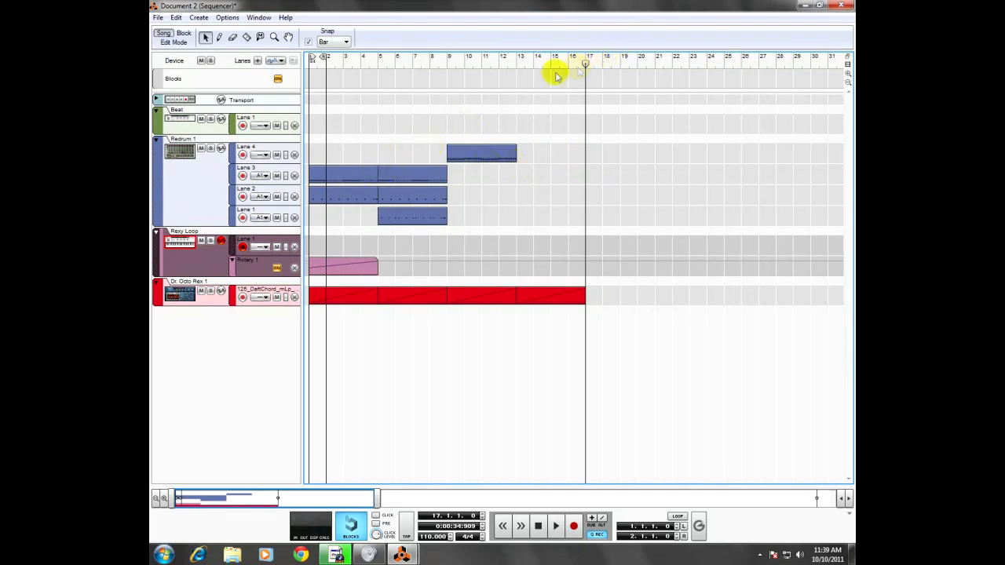
{"action": "left_click", "coordinate": [422, 172]}
{"action": "key", "text": "ctrl+c"}
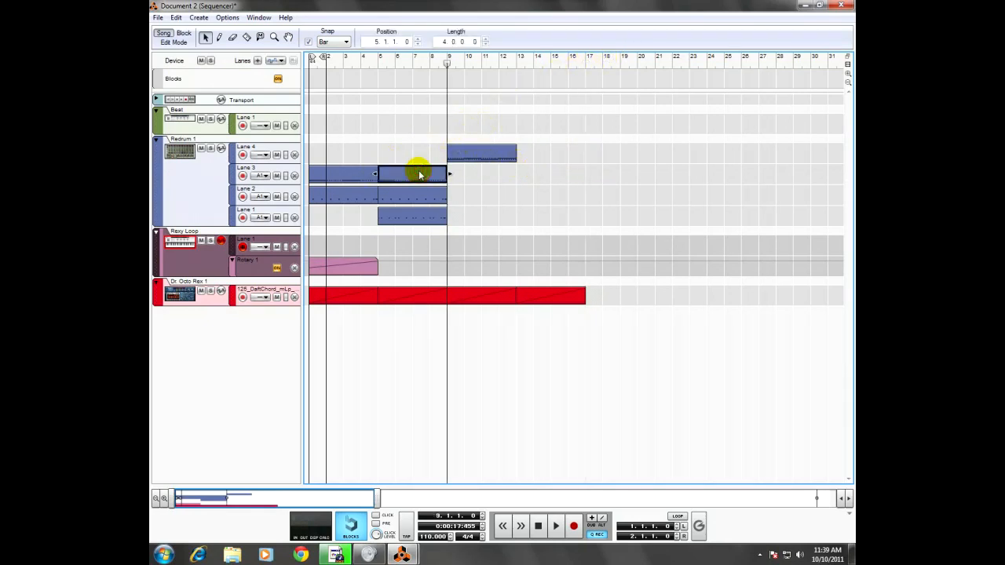
{"action": "key", "text": "ctrl+v"}
{"action": "left_click", "coordinate": [410, 200]}
{"action": "key", "text": "ctrl+c"}
{"action": "key", "text": "ctrl+v"}
{"action": "left_click", "coordinate": [407, 216]}
{"action": "key", "text": "ctrl+c"}
{"action": "key", "text": "ctrl+v"}
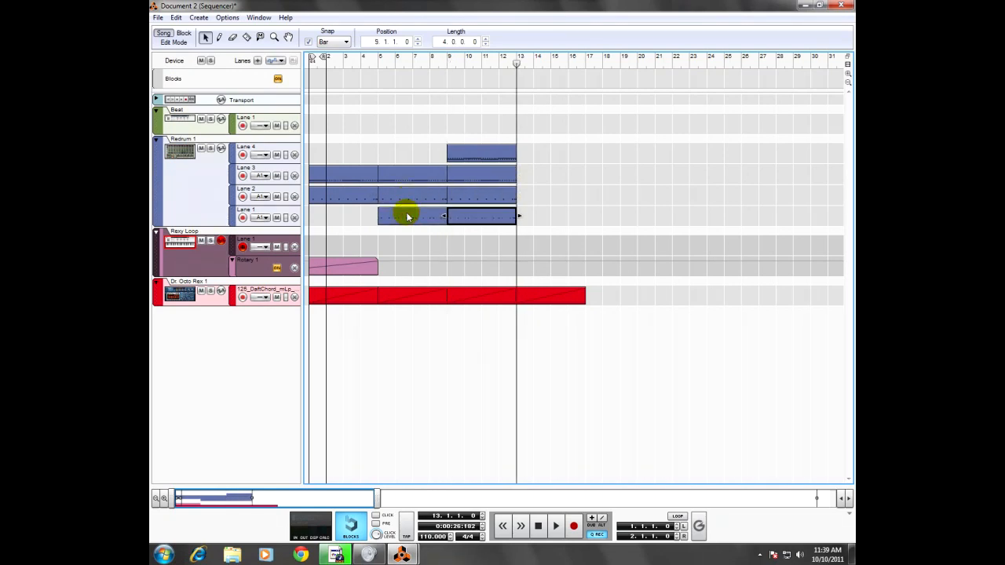
Step: Copy the four Redrum clips at bar 9 together and paste them at bar 13
{"action": "left_click", "coordinate": [494, 153]}
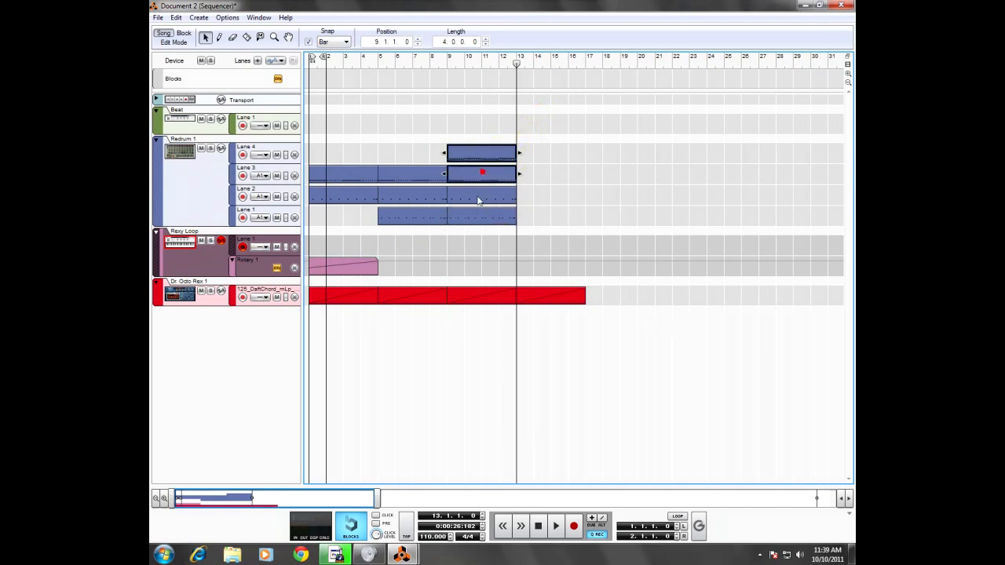
{"action": "key", "text": "ctrl+c"}
{"action": "key", "text": "ctrl+v"}
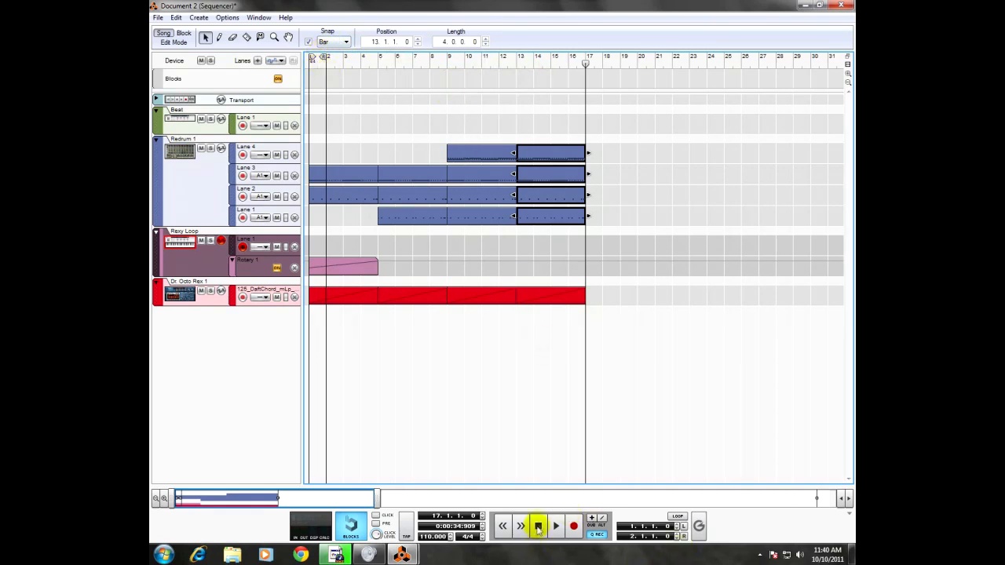
Step: Set the right loop locator to bar 17 and play the opening bars of the arrangement from bar 1
{"action": "left_click_drag", "start_coordinate": [323, 59], "coordinate": [580, 65]}
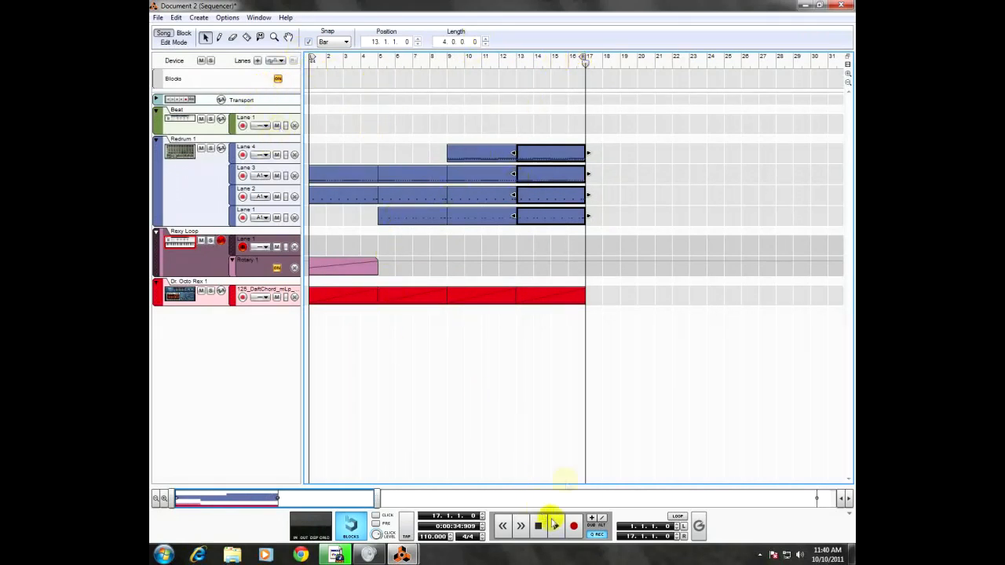
{"action": "left_click_drag", "start_coordinate": [583, 69], "coordinate": [291, 70]}
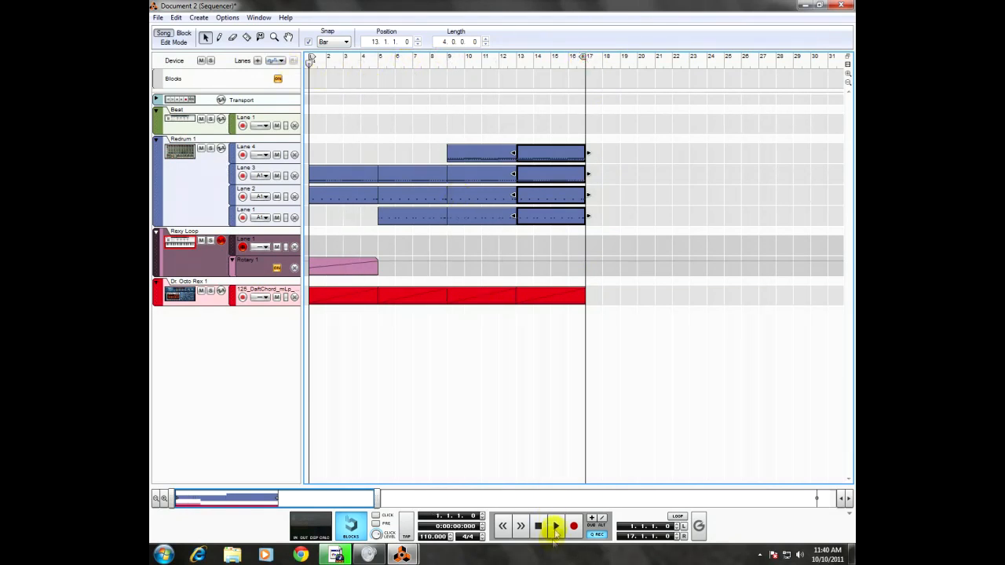
{"action": "left_click", "coordinate": [556, 526]}
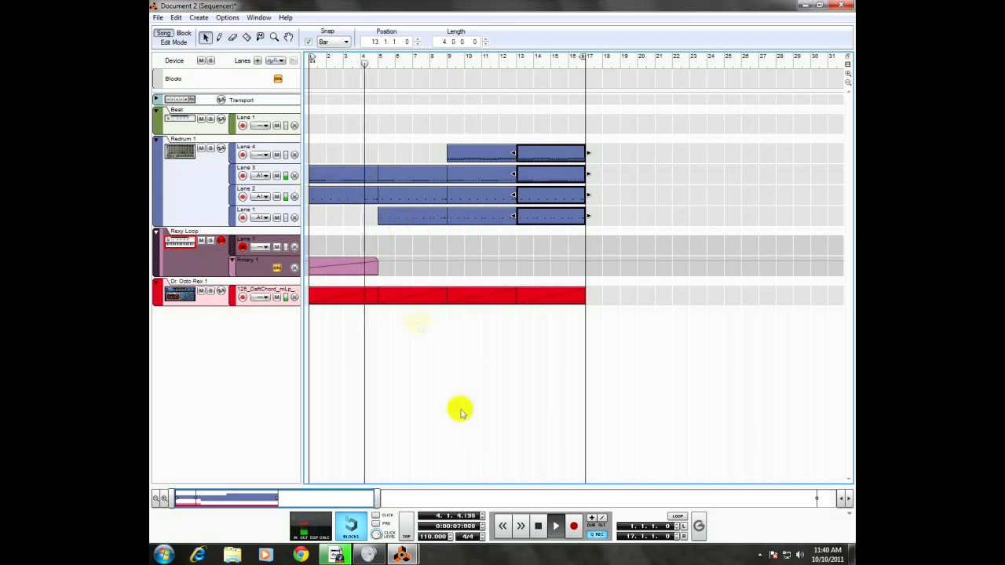
{"action": "left_click", "coordinate": [539, 525]}
Step: Delete the first four-bar clip from Redrum Lane 2 and play the arrangement from bar 1
{"action": "left_click_drag", "start_coordinate": [368, 69], "coordinate": [315, 66]}
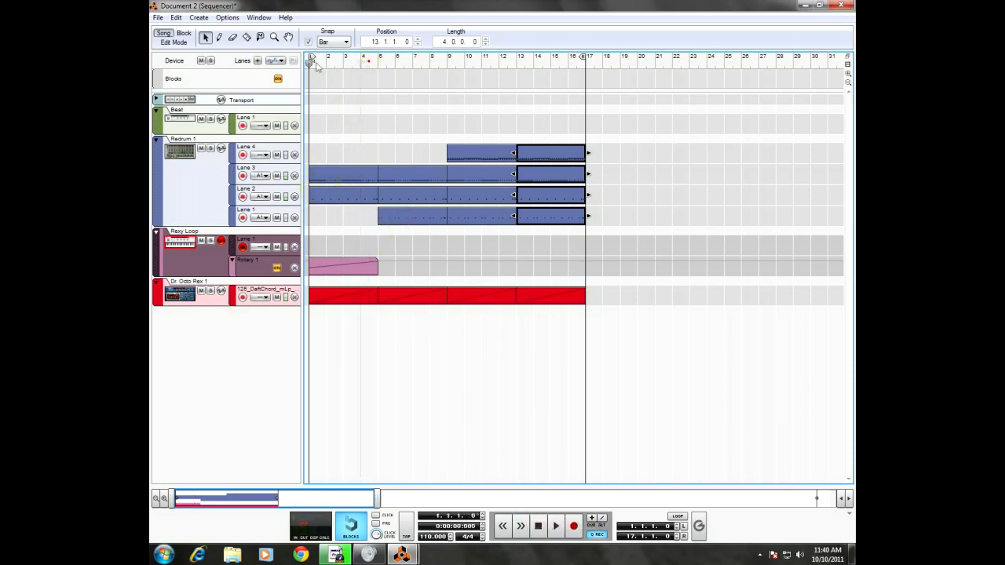
{"action": "left_click", "coordinate": [327, 196]}
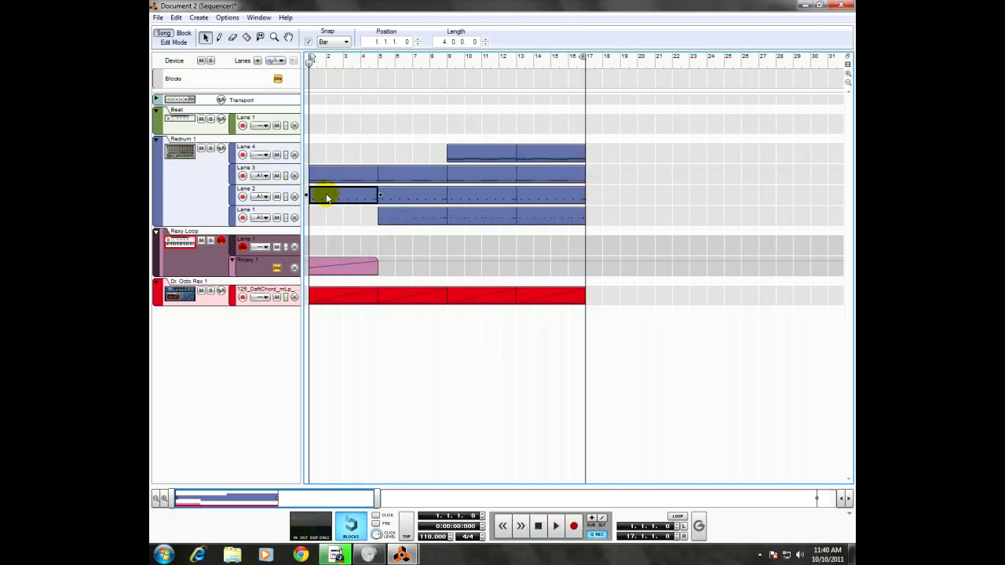
{"action": "key", "text": "Delete"}
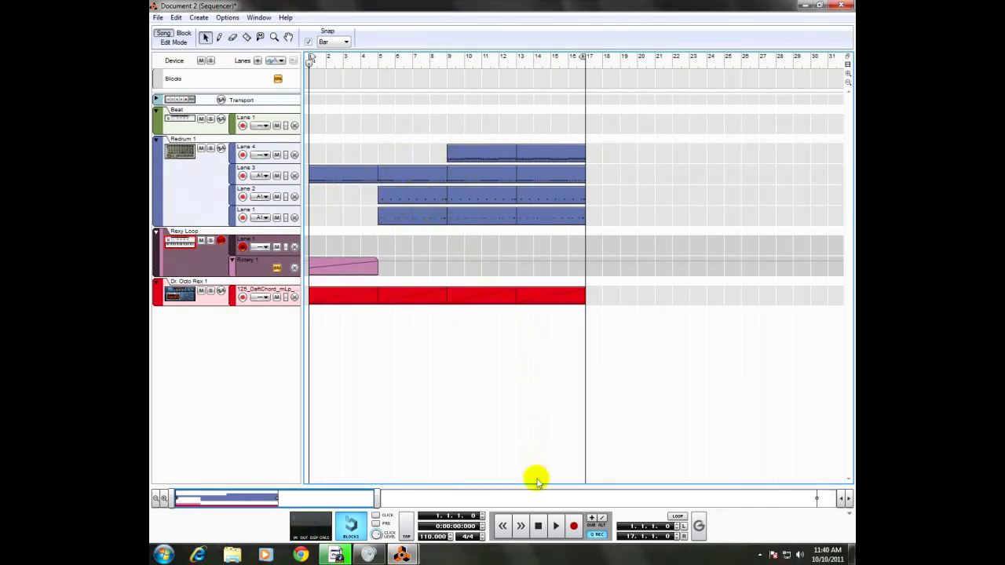
{"action": "left_click", "coordinate": [555, 526]}
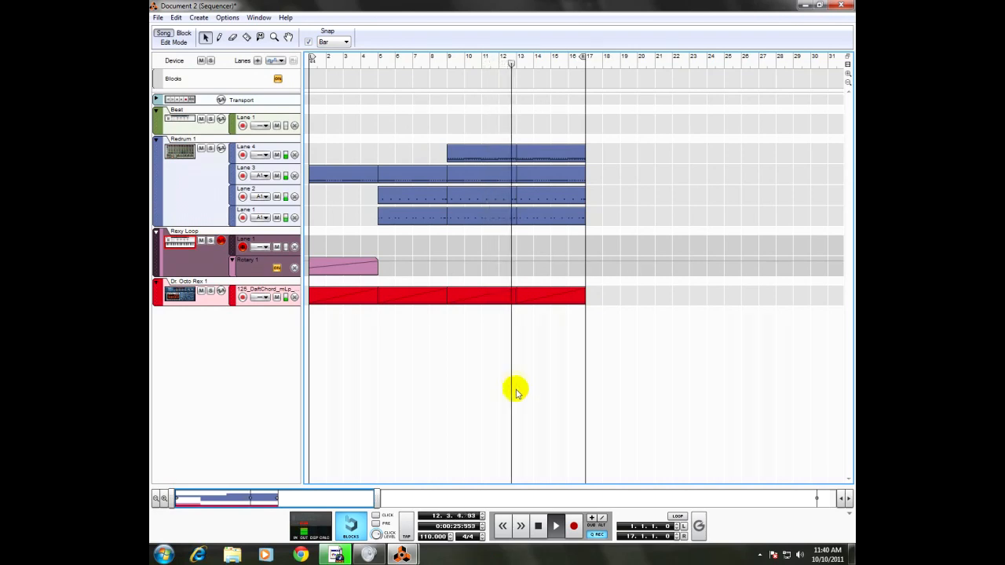
{"action": "left_click", "coordinate": [537, 525]}
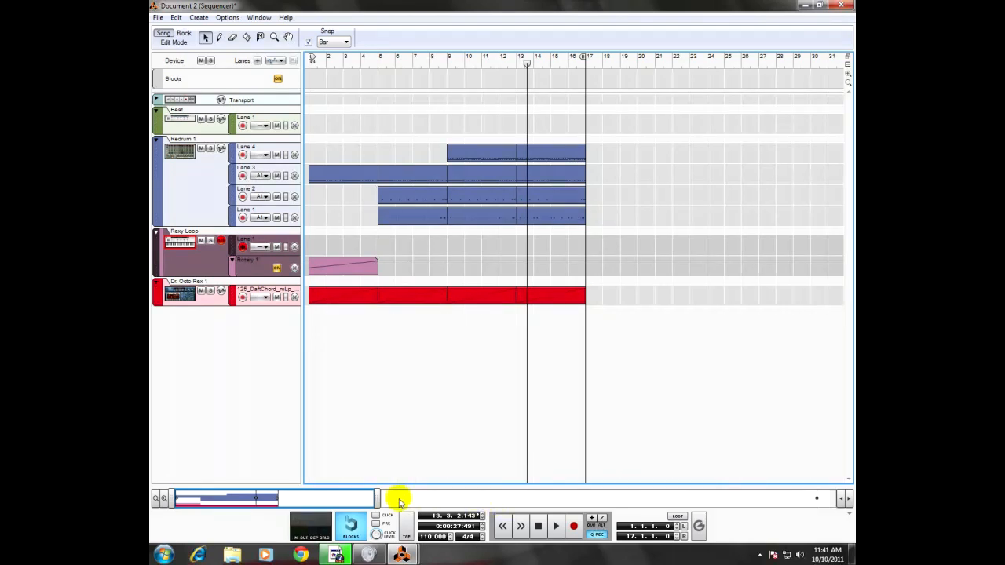
Step: Unfold the MClass Mastering Suite Combinator in the rack and load the Hip Hop.cmb patch into it
{"action": "key", "text": "F6"}
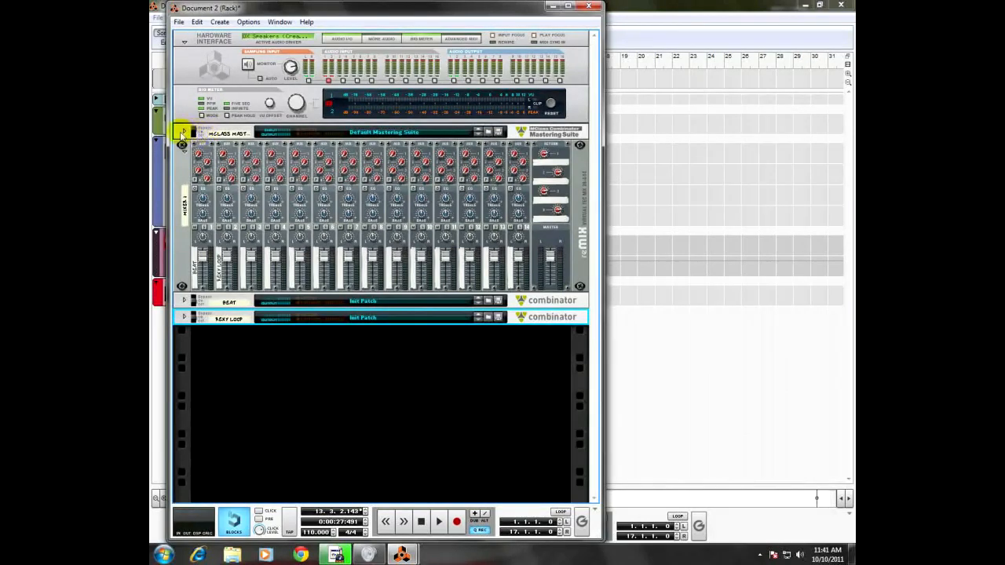
{"action": "left_click", "coordinate": [186, 133]}
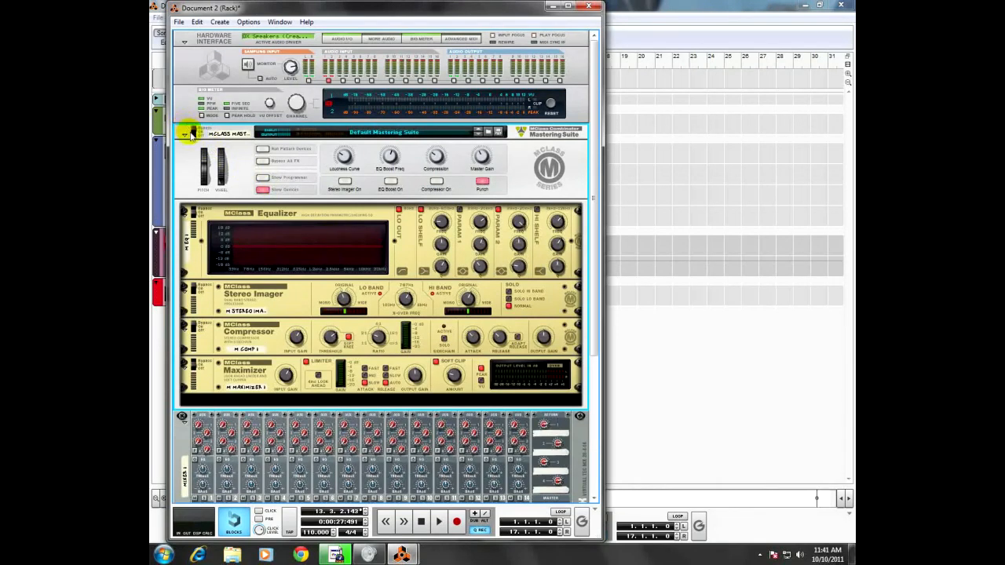
{"action": "left_click", "coordinate": [192, 134]}
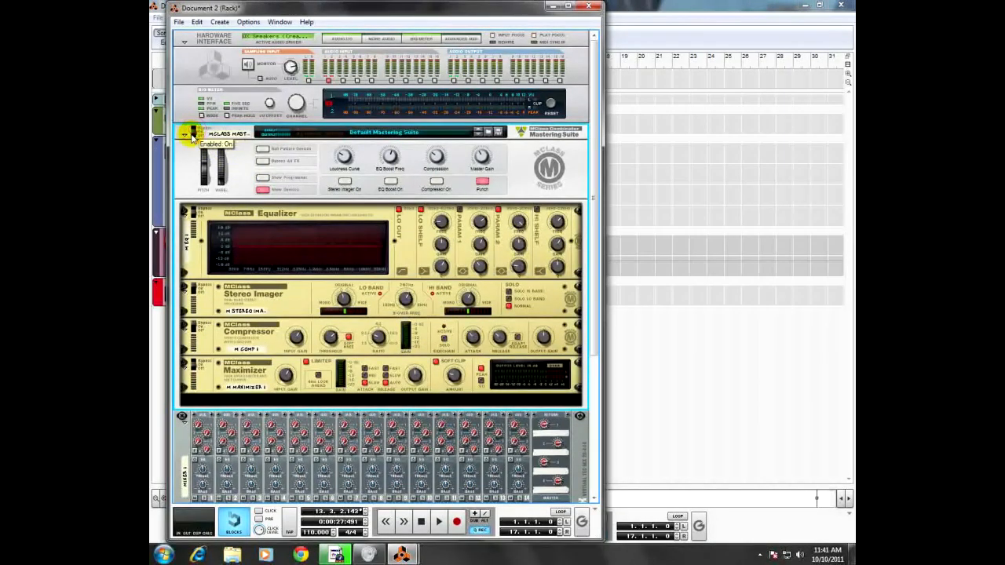
{"action": "left_click", "coordinate": [490, 133]}
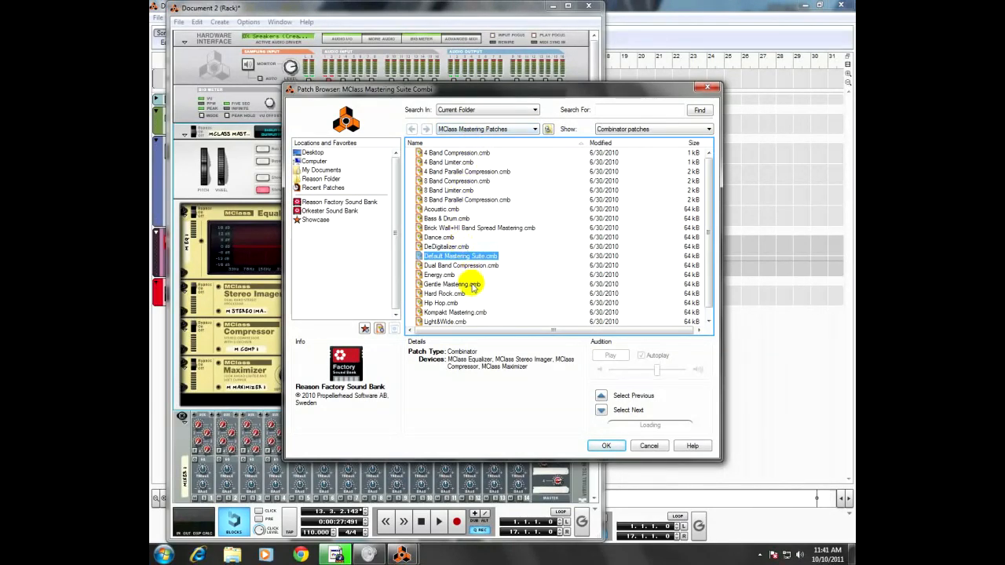
{"action": "scroll", "coordinate": [471, 287], "scroll_direction": "down", "scroll_amount": 1}
{"action": "left_click", "coordinate": [444, 293]}
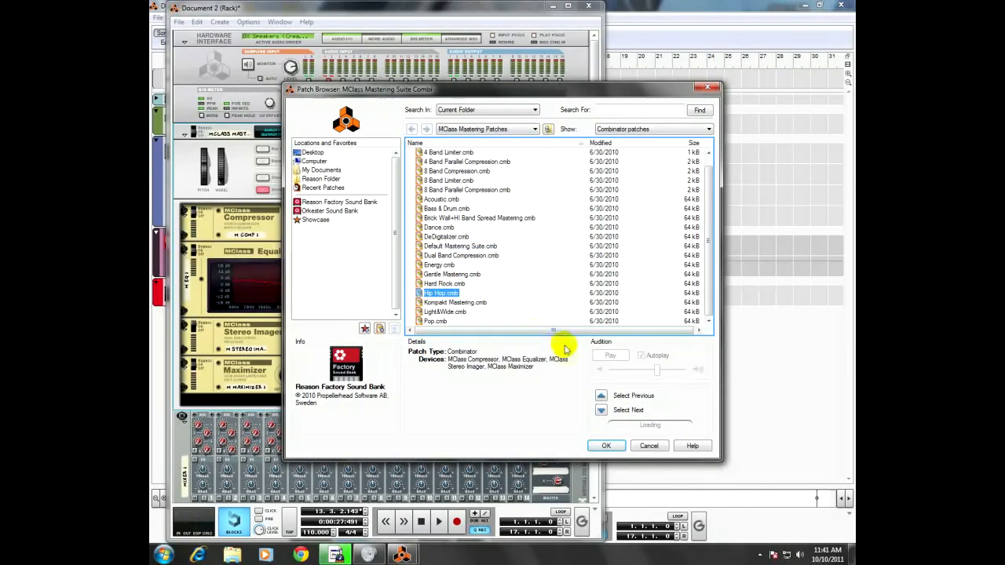
{"action": "left_click", "coordinate": [603, 448]}
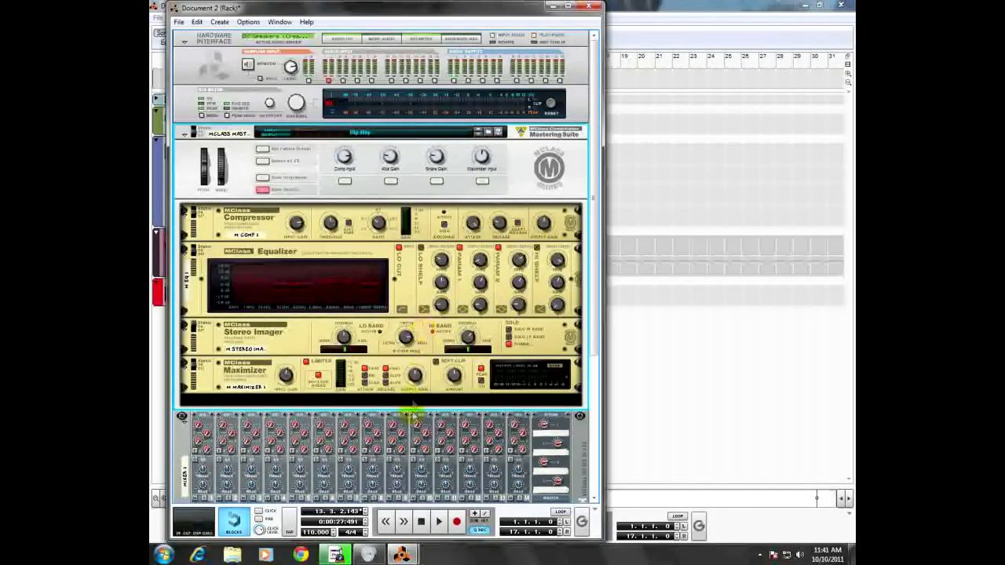
Step: Play the arrangement from bar 1 in the sequencer and mute Redrum Lanes 3 and 4 during playback
{"action": "left_click", "coordinate": [652, 12]}
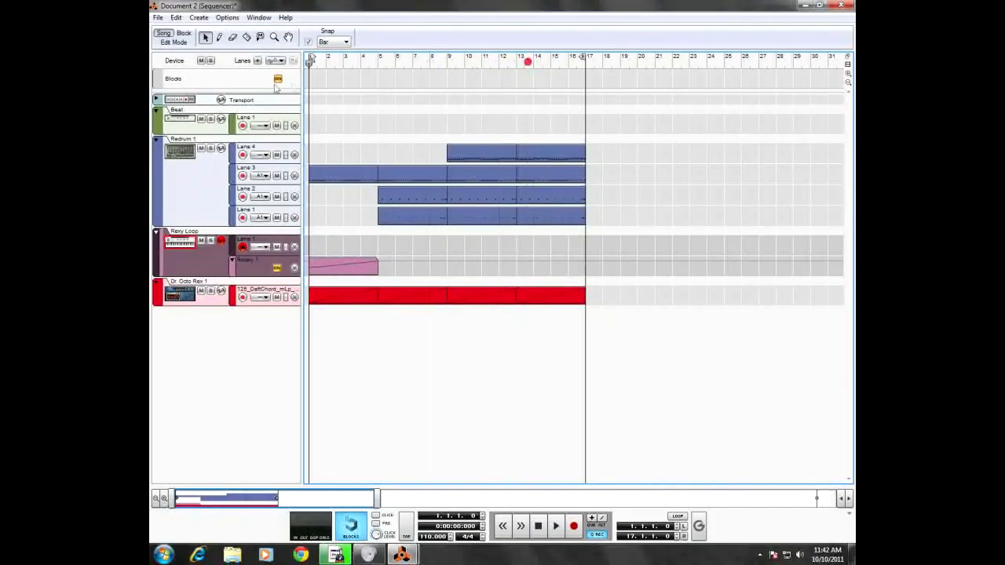
{"action": "left_click", "coordinate": [555, 526]}
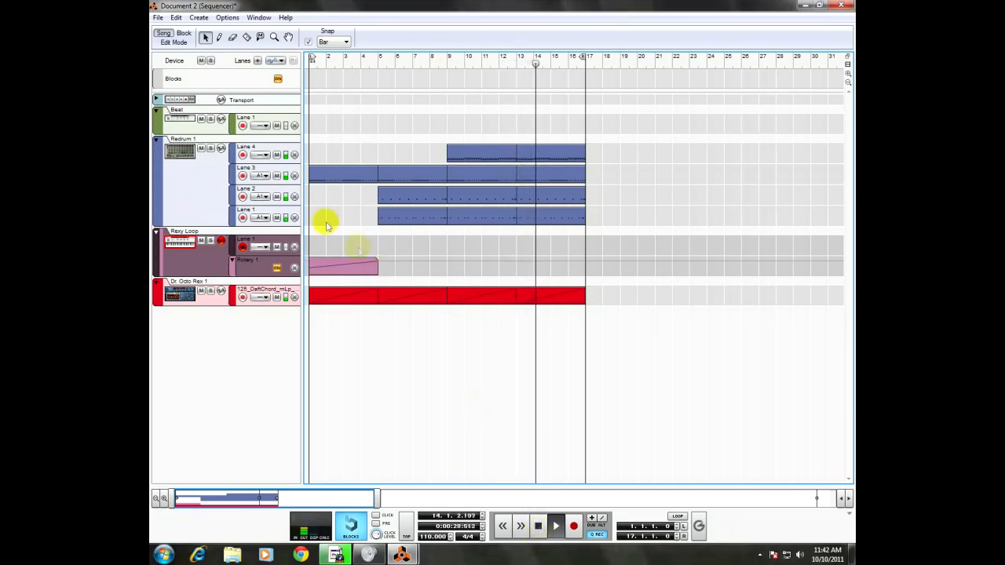
{"action": "left_click", "coordinate": [276, 176]}
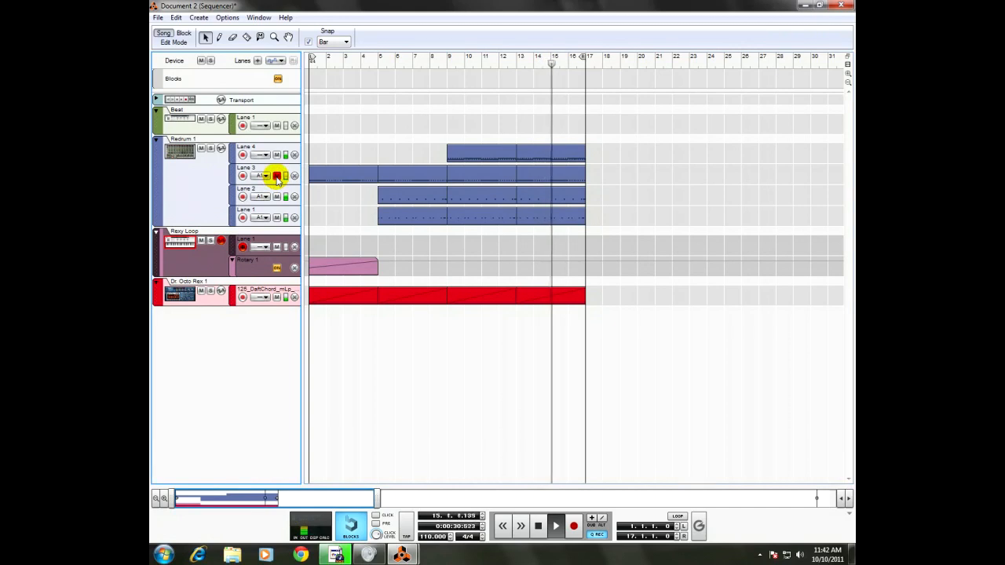
{"action": "left_click", "coordinate": [276, 155]}
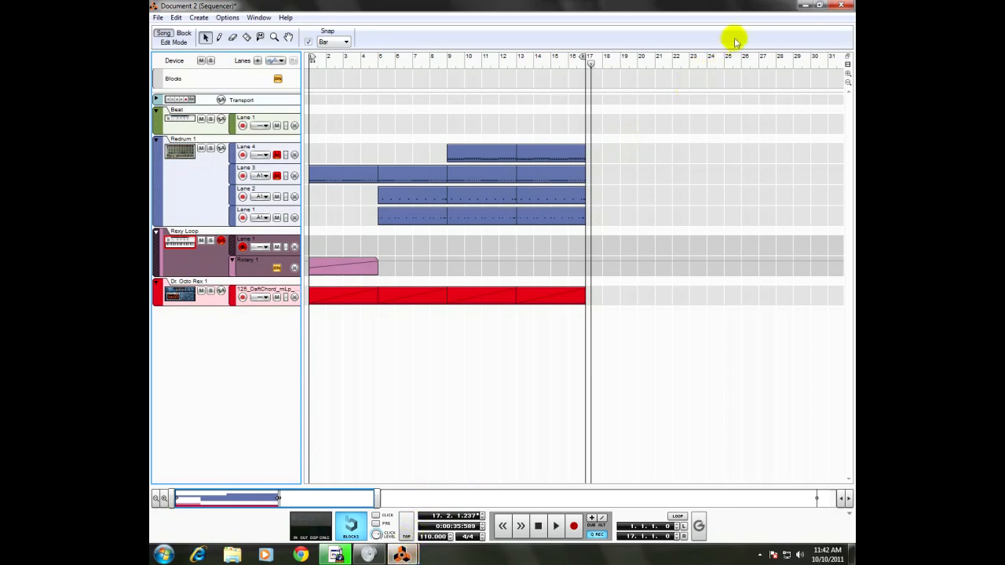
Step: Minimize the sequencer window and look over the mastering suite and mixer in the rack
{"action": "left_click", "coordinate": [802, 7]}
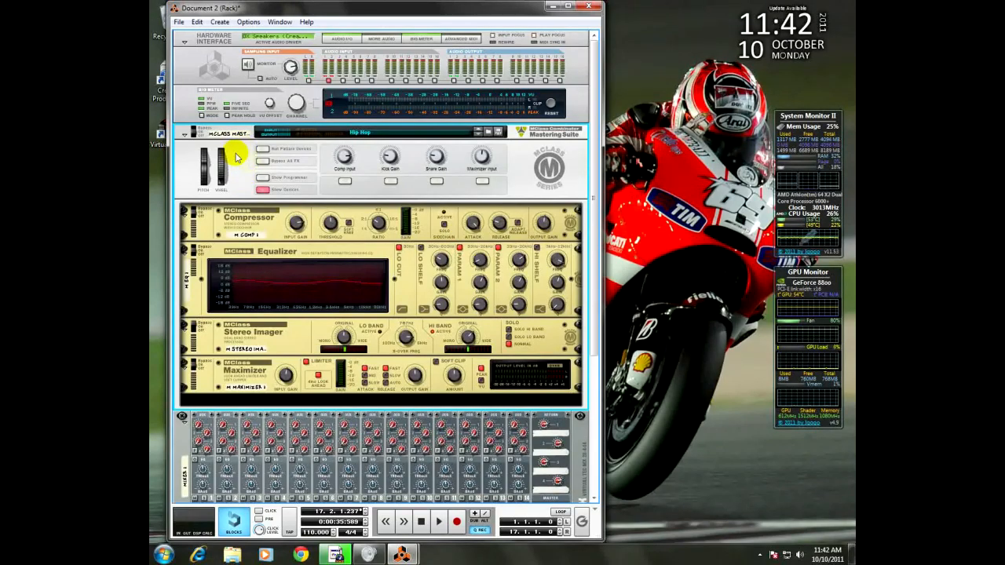
{"action": "scroll", "coordinate": [322, 212], "scroll_direction": "down", "scroll_amount": 6}
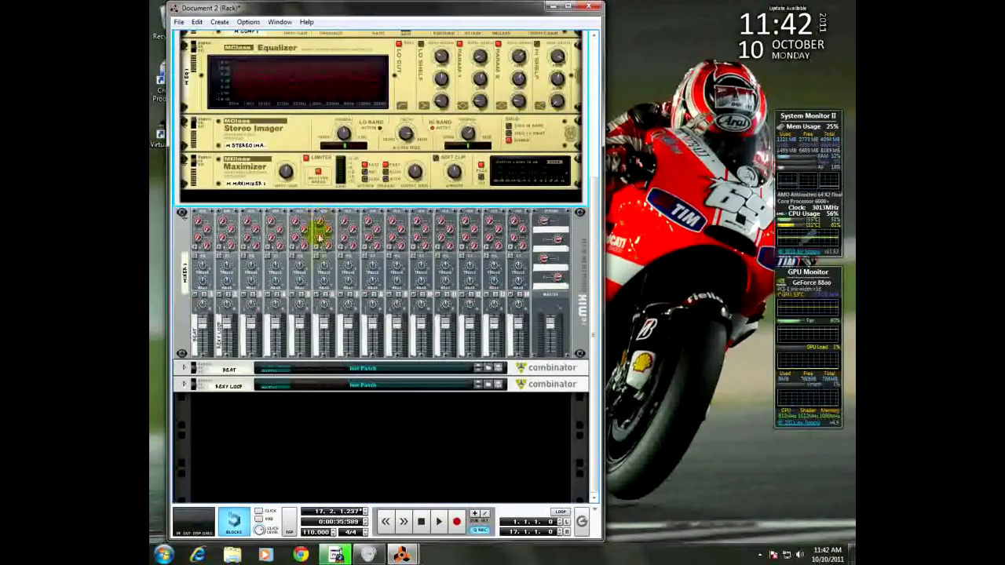
{"action": "scroll", "coordinate": [319, 228], "scroll_direction": "up", "scroll_amount": 6}
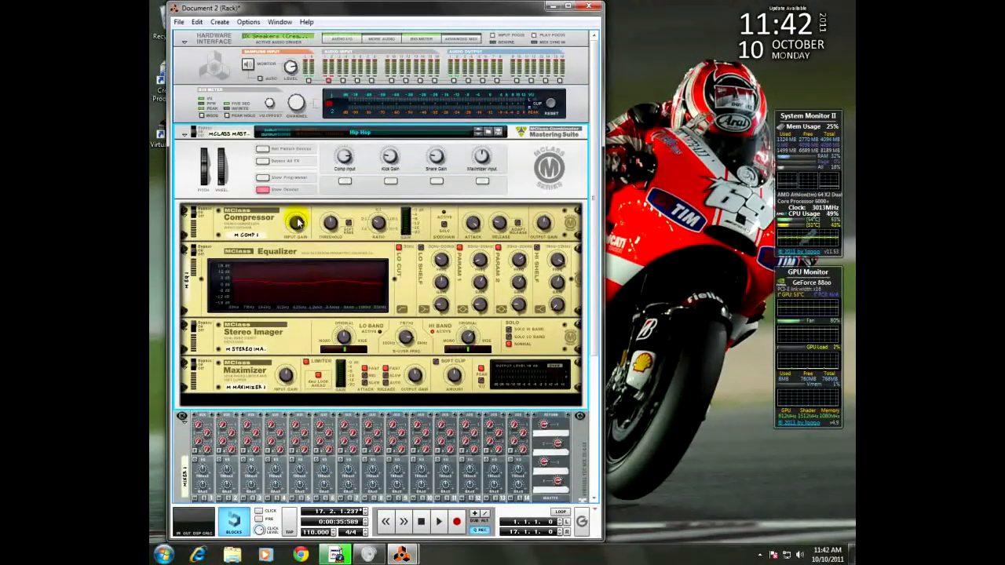